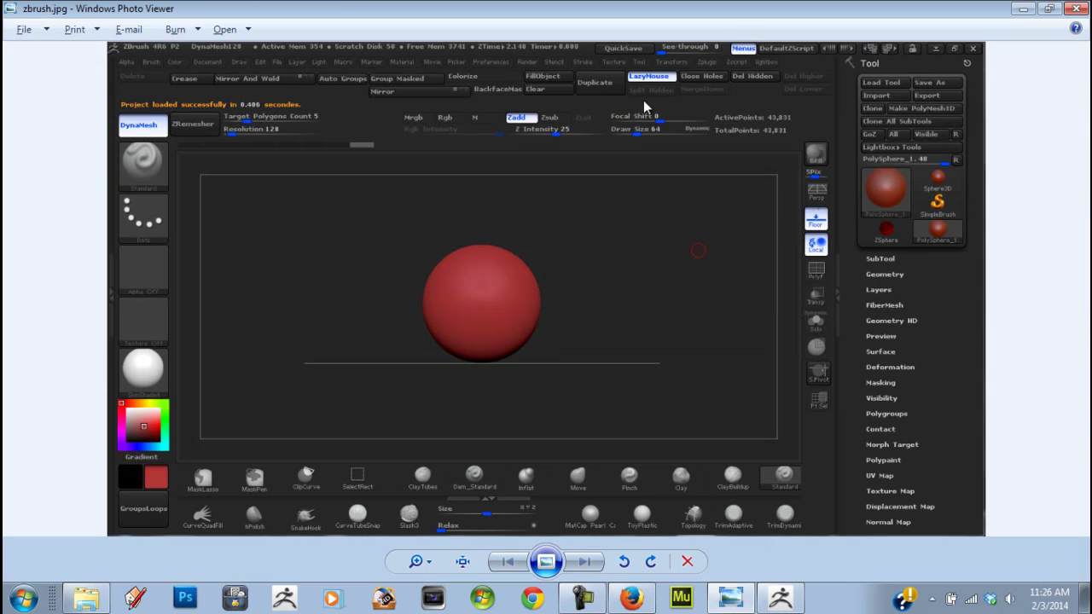
Step: Switch from the zbrush.jpg reference image to ZBrush and open the DynaMesh128 sphere project
drag(671, 179, 907, 422)
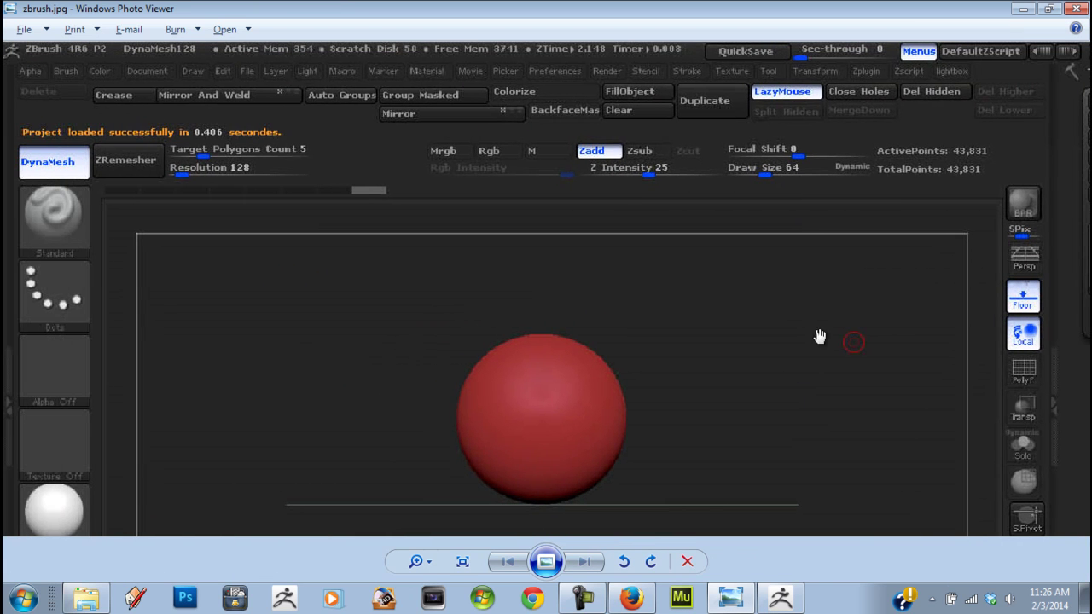
drag(880, 344, 1083, 422)
key(alt+Tab)
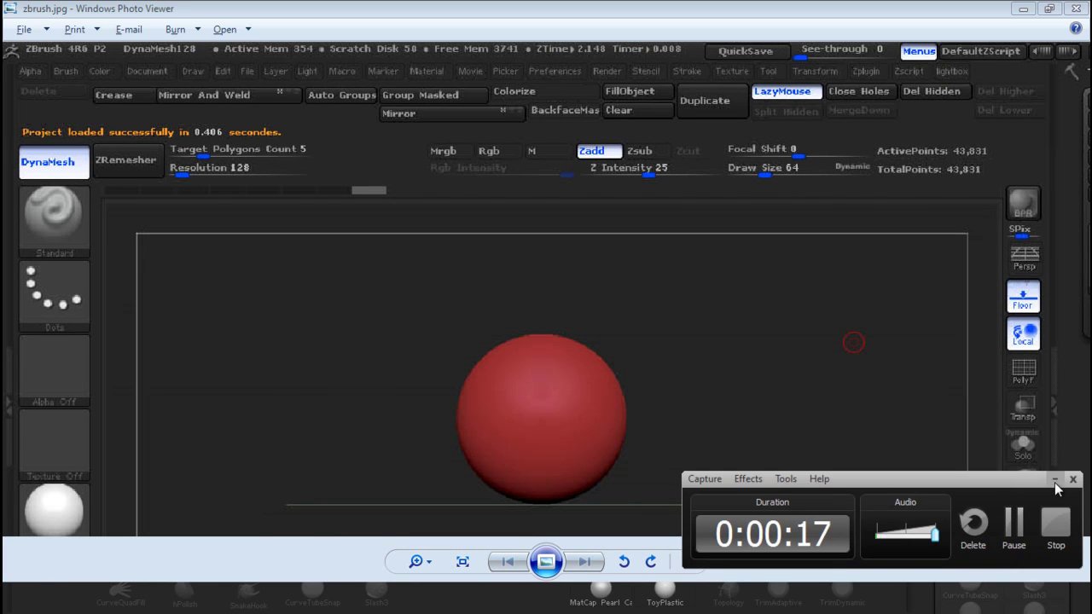
click(1055, 483)
scroll(602, 270, down, 2)
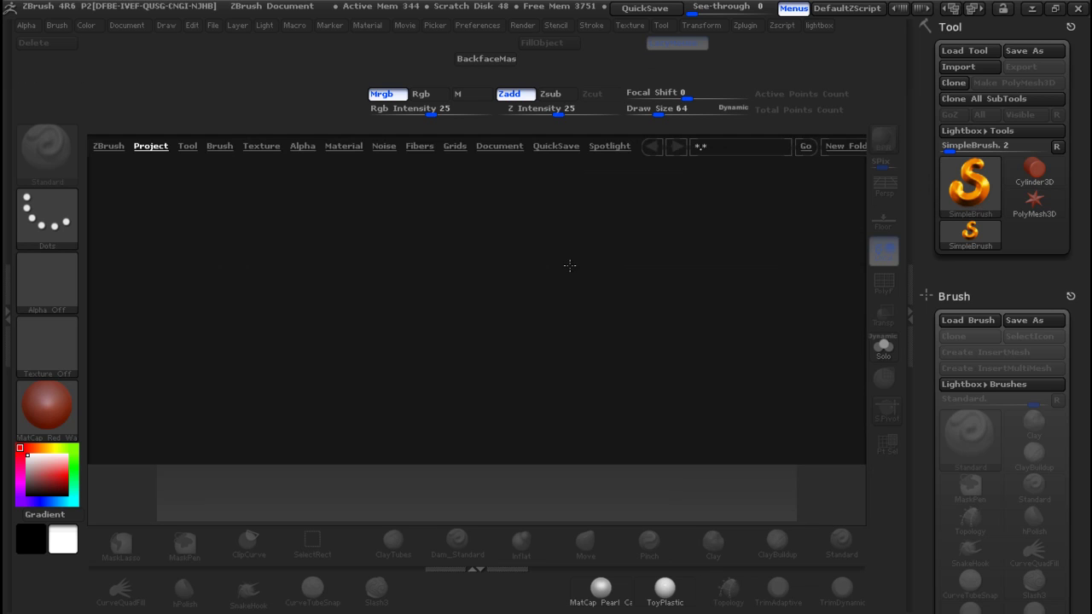
double_click(402, 286)
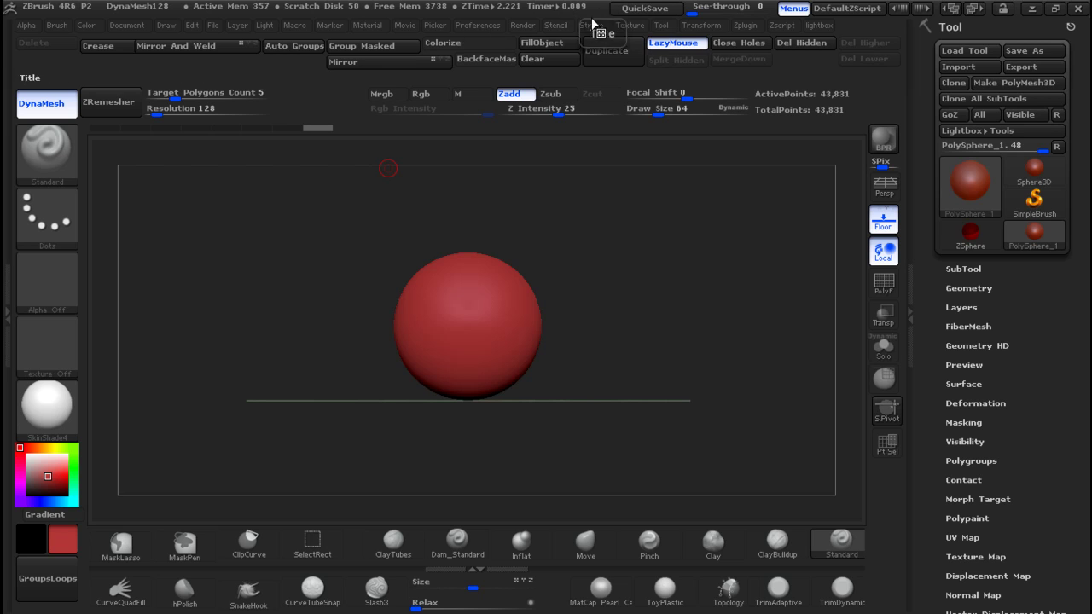
Step: Restore the standard user interface
click(492, 26)
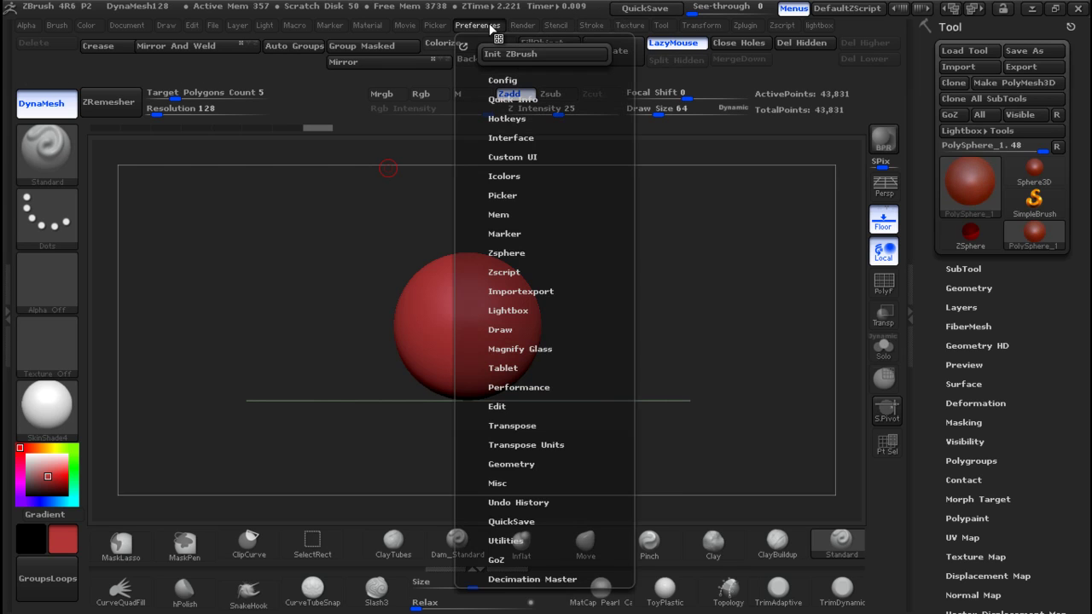
click(502, 80)
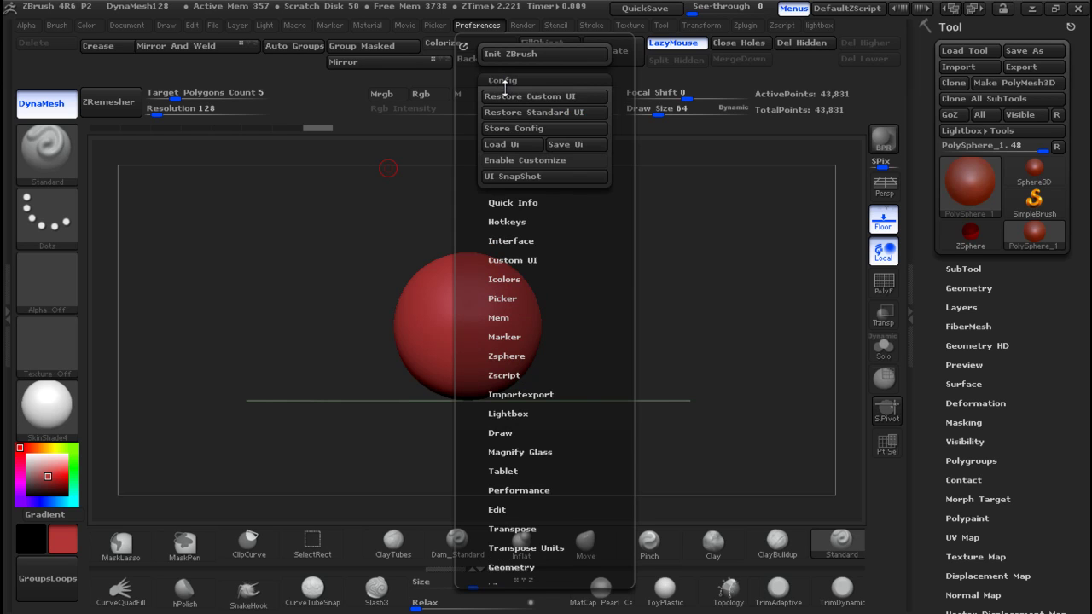
click(552, 112)
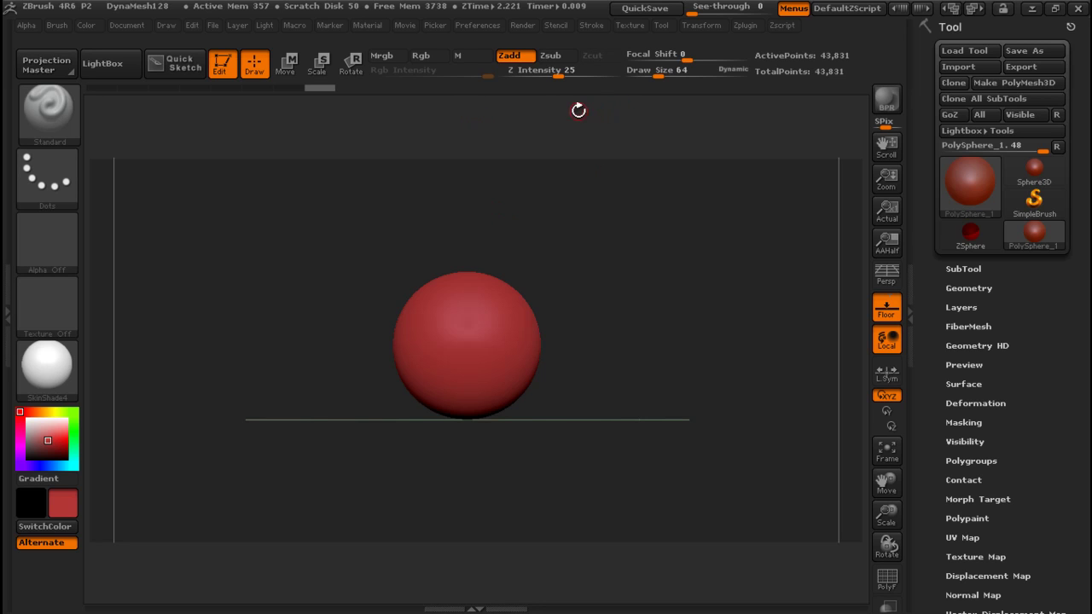
Step: Enable interface customization in the Config preferences
click(476, 26)
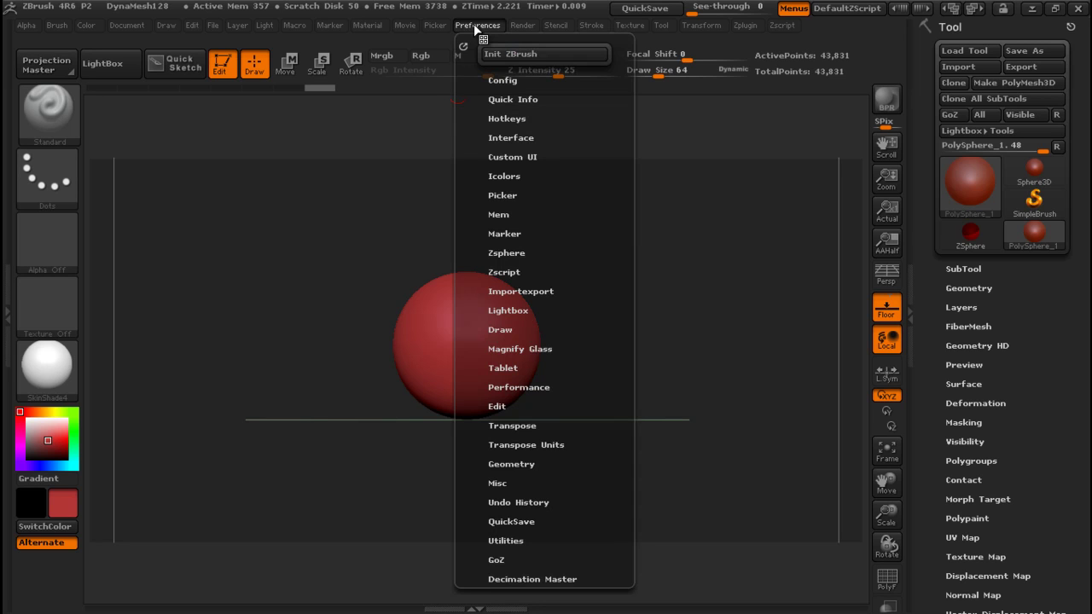
click(503, 80)
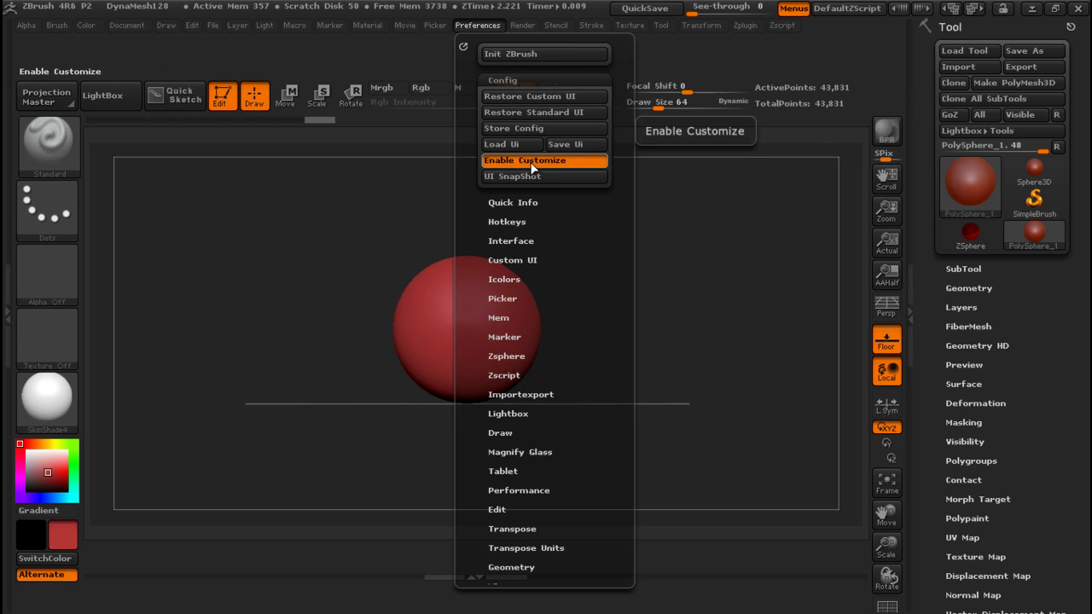
click(601, 96)
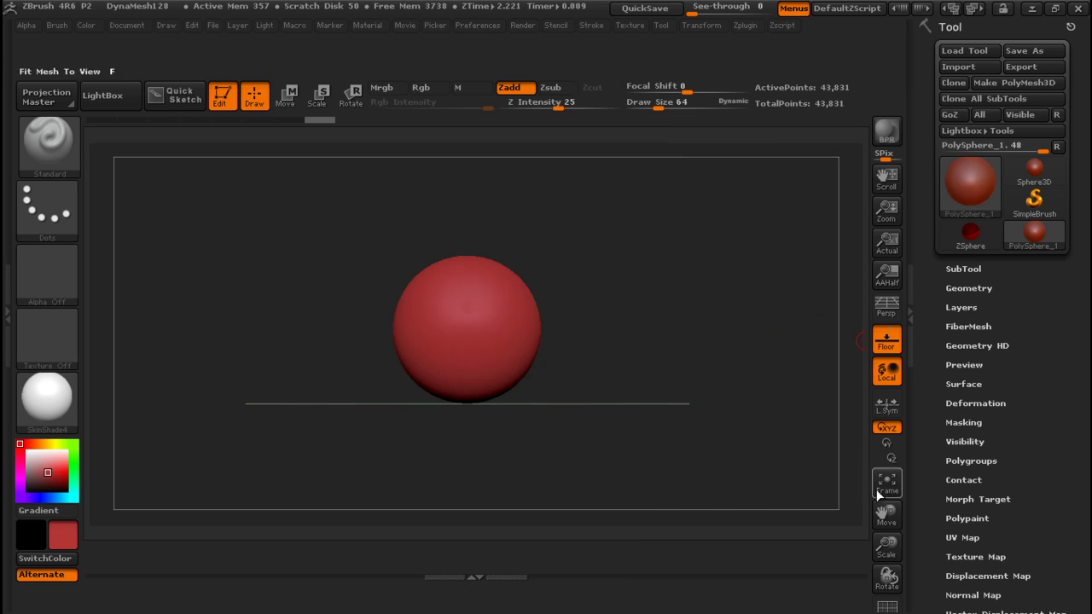
Step: Check the zbrush.jpg reference layout, return to ZBrush and dock the Brush palette in the side tray
key(alt+Tab)
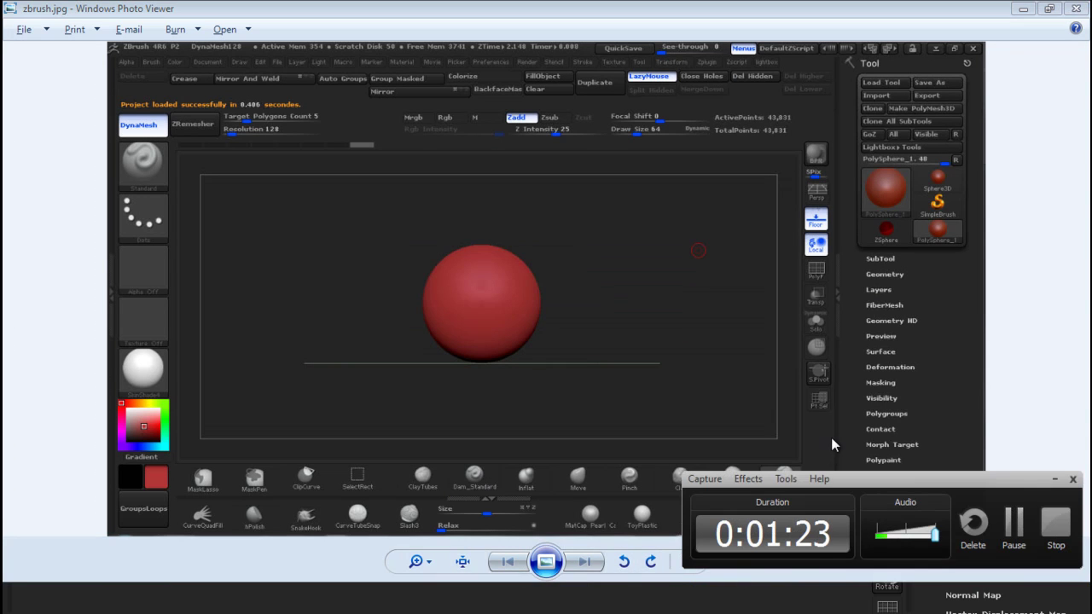
key(alt+Tab)
click(1054, 478)
click(782, 600)
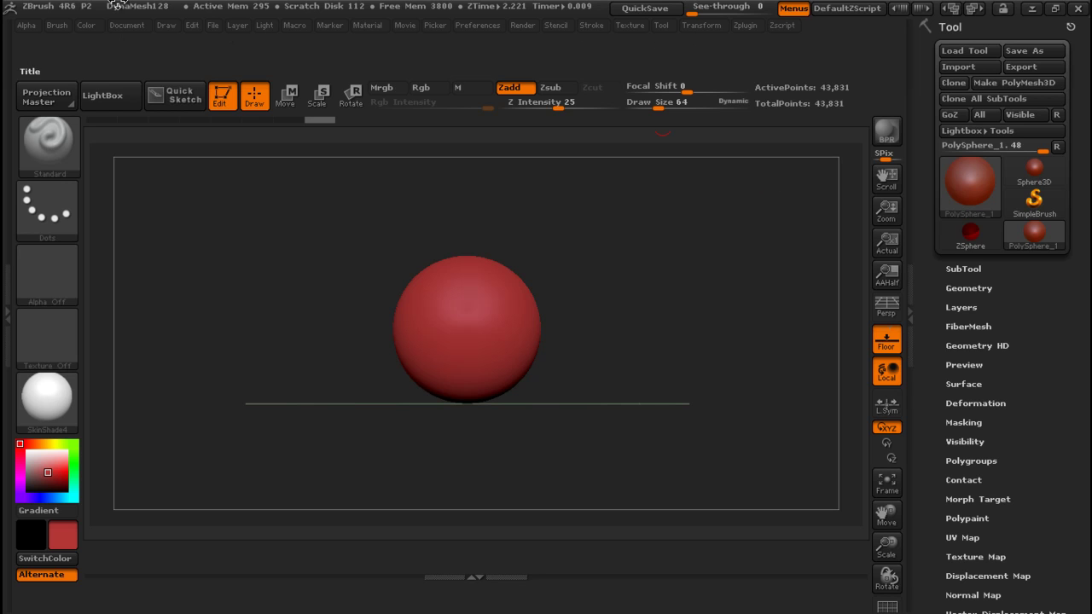
click(56, 25)
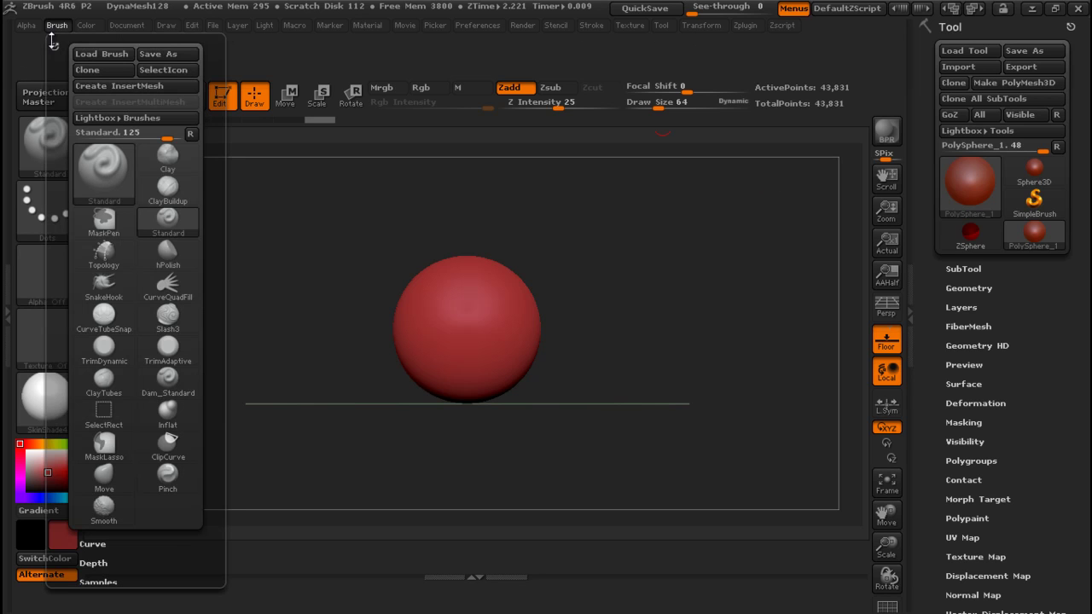
click(54, 46)
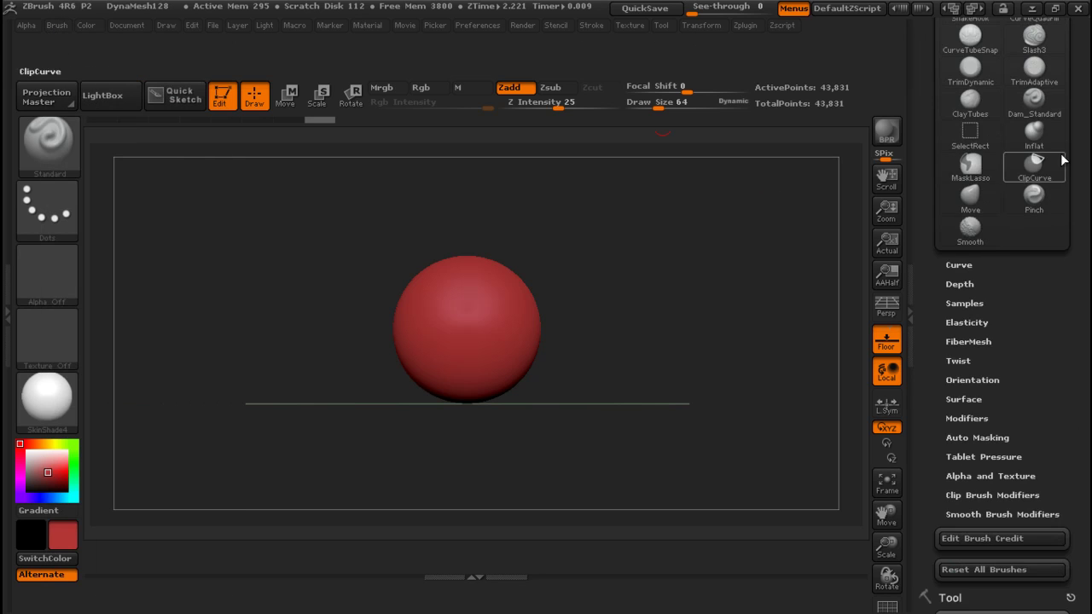
Step: Place the Standard brush on the shelf below the canvas, with the Clay brush beside it
drag(1080, 73, 1087, 179)
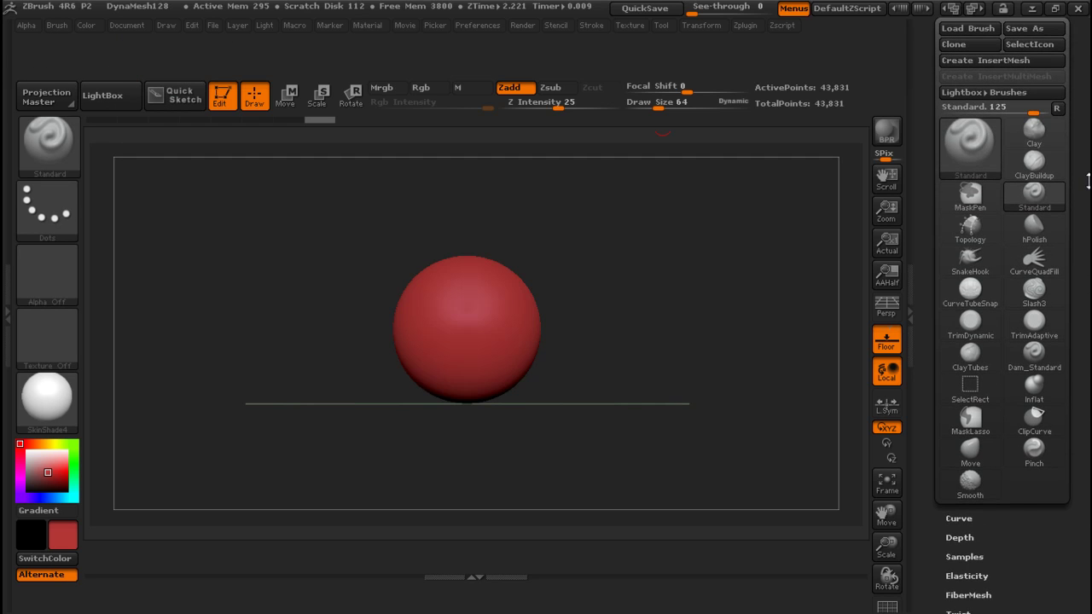
click(1034, 196)
click(1043, 200)
key(ctrl)
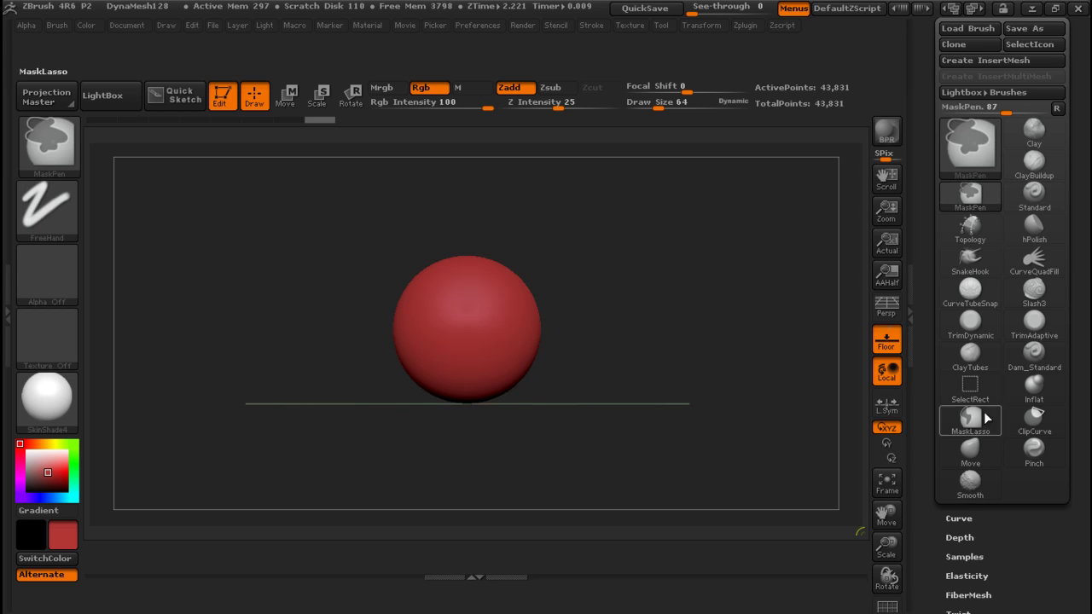
mouse_move(1032, 195)
ctrl+alt+mouse_down()
mouse_move(804, 515)
mouse_move(830, 561)
mouse_move(817, 557)
mouse_move(832, 556)
ctrl+alt+mouse_up()
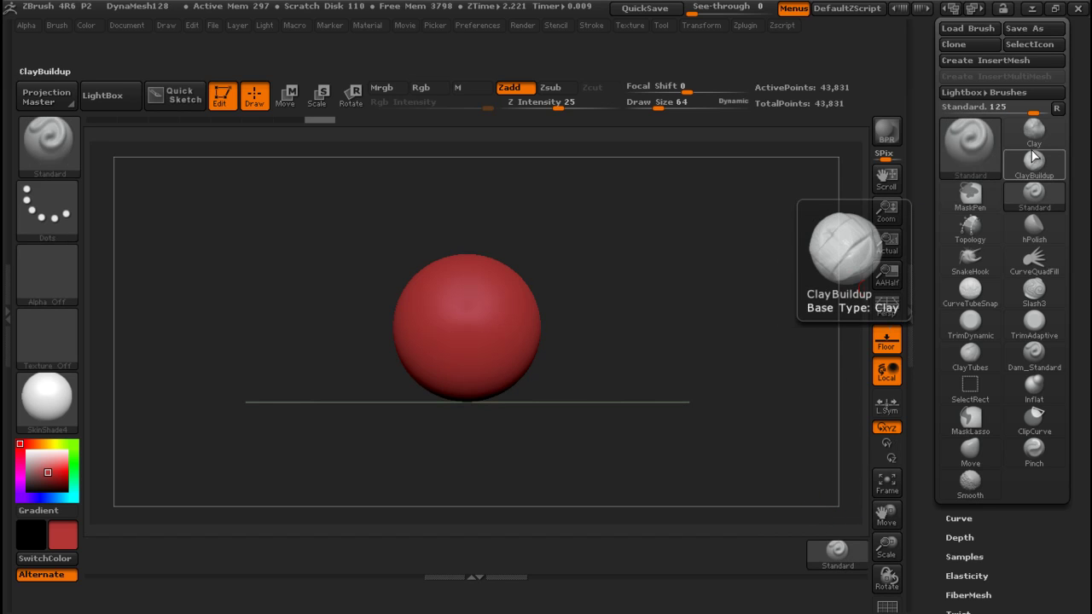
ctrl+alt+drag(1033, 128, 777, 554)
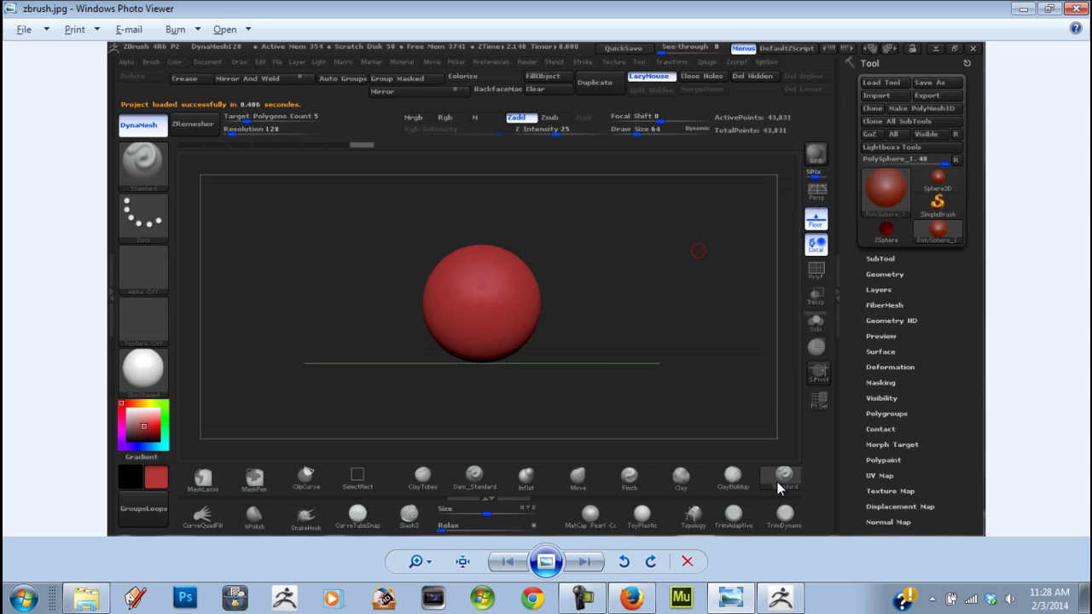
Step: Compare with the zbrush.jpg reference and add the Pinch brush to the shelf next to Clay
key(alt+Tab)
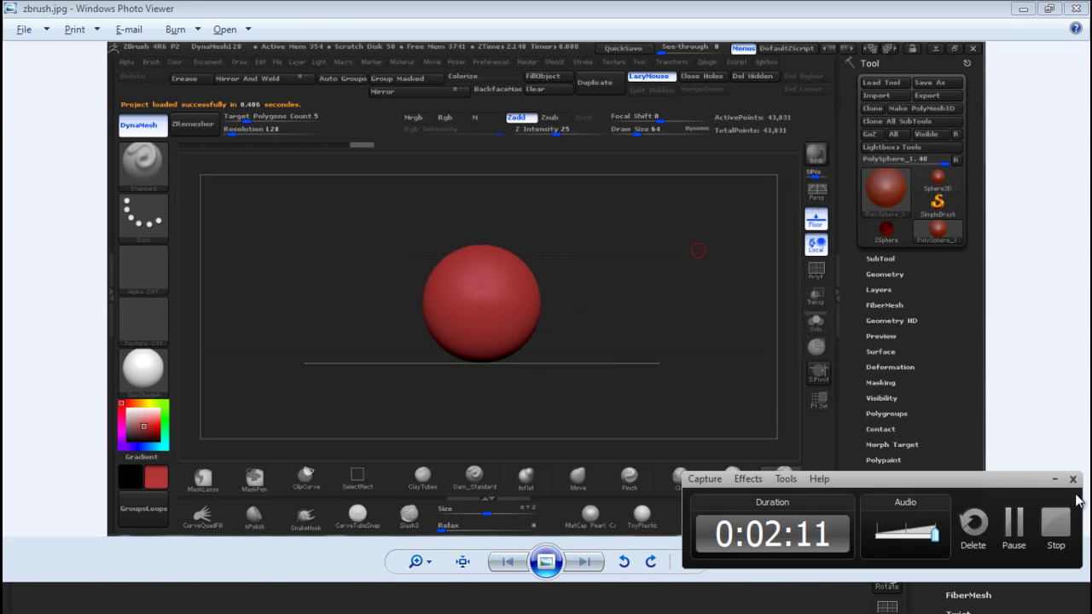
click(1054, 481)
key(alt+Tab)
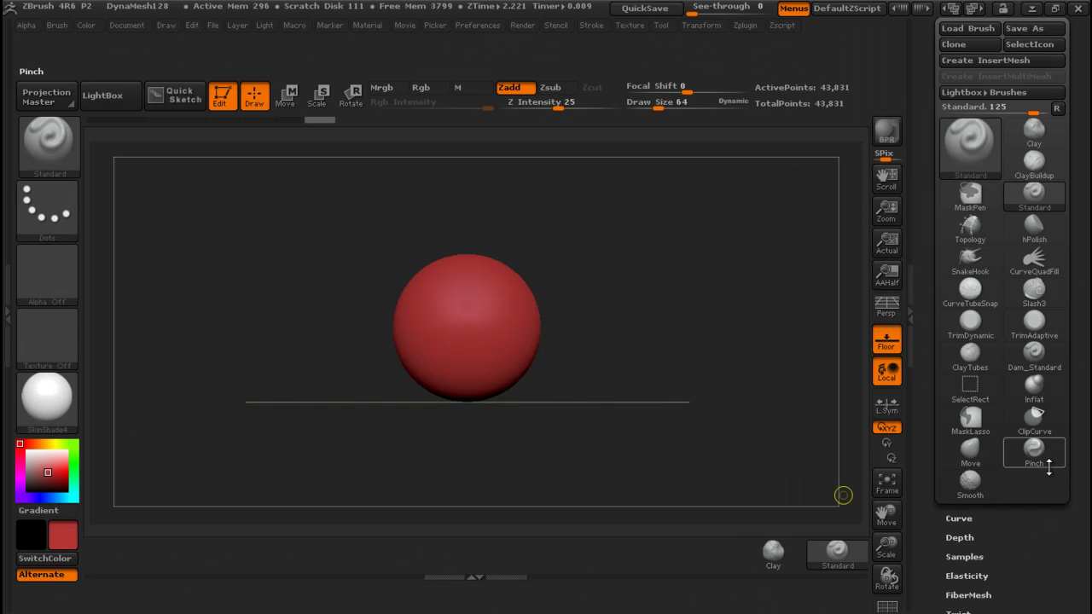
ctrl+click(1037, 451)
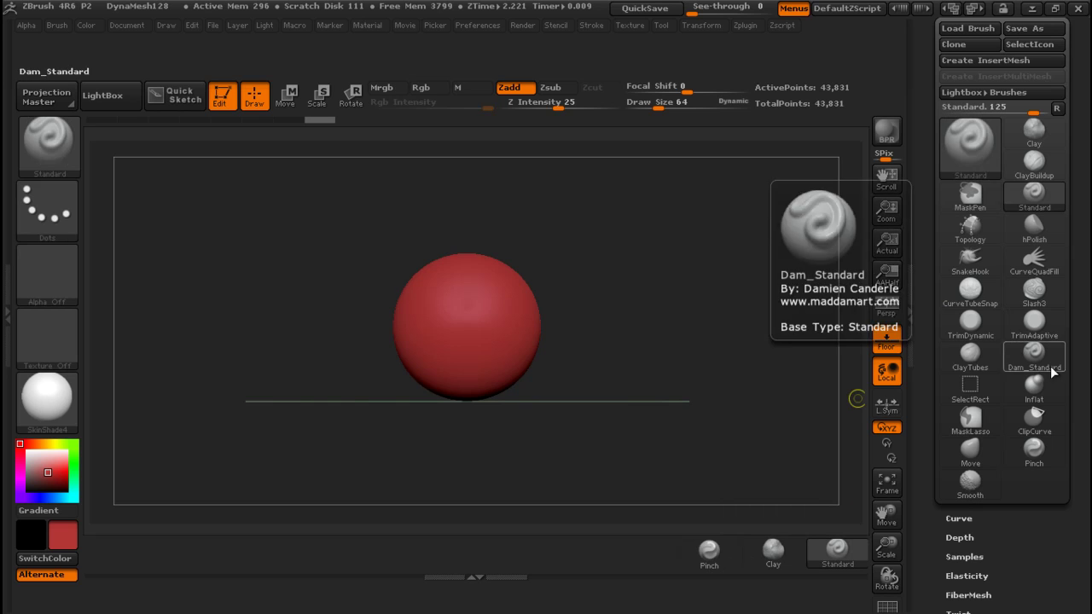
Step: Place the TrimDynamic and TrimAdaptive brushes in a second shelf row beneath Standard and Clay
key(ctrl)
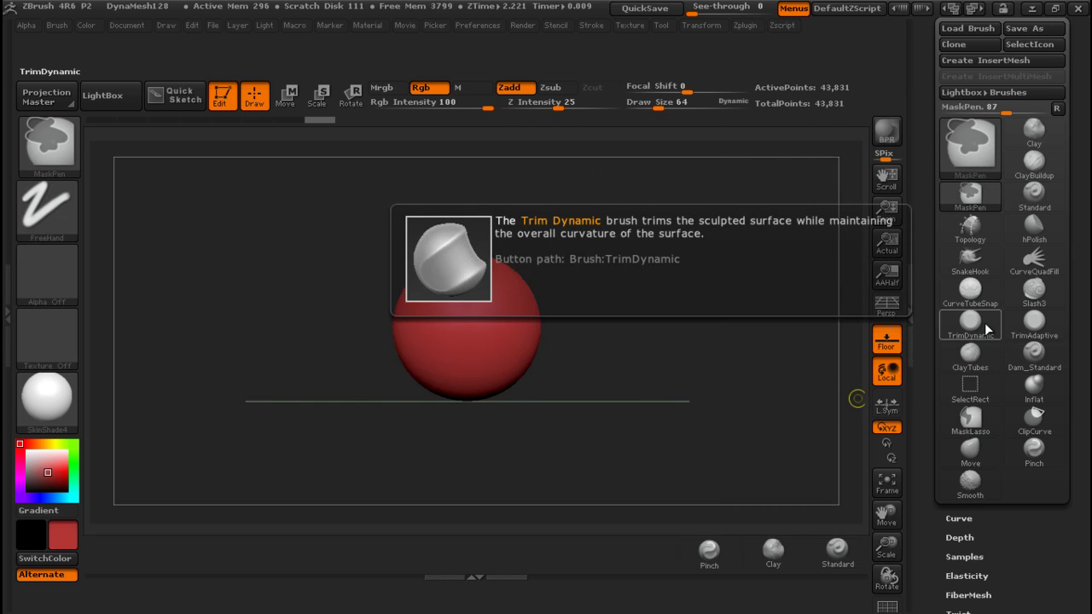
mouse_move(980, 327)
ctrl+alt+mouse_down()
mouse_move(969, 377)
mouse_move(826, 595)
mouse_move(837, 598)
ctrl+alt+mouse_up()
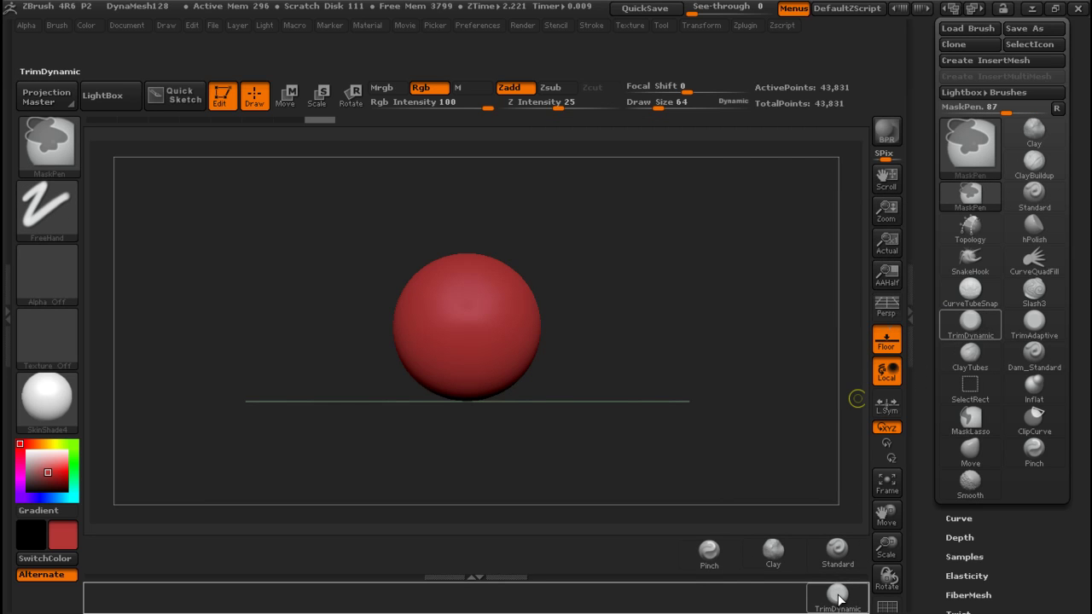
mouse_move(1046, 321)
ctrl+alt+mouse_down()
mouse_move(819, 550)
mouse_move(804, 594)
ctrl+alt+mouse_up()
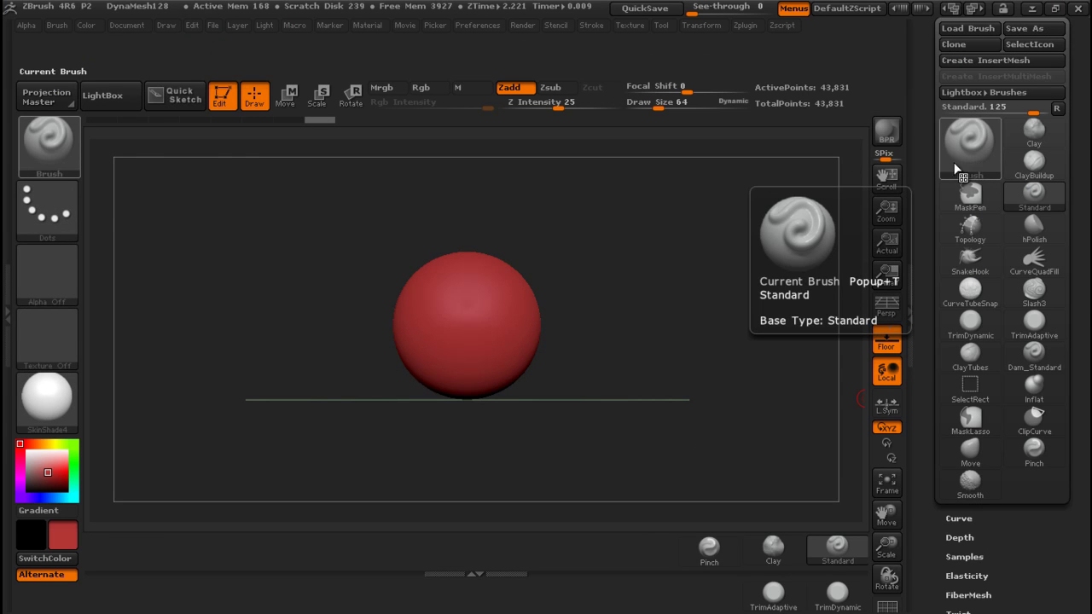
Step: Make Move the current sculpting brush
click(46, 145)
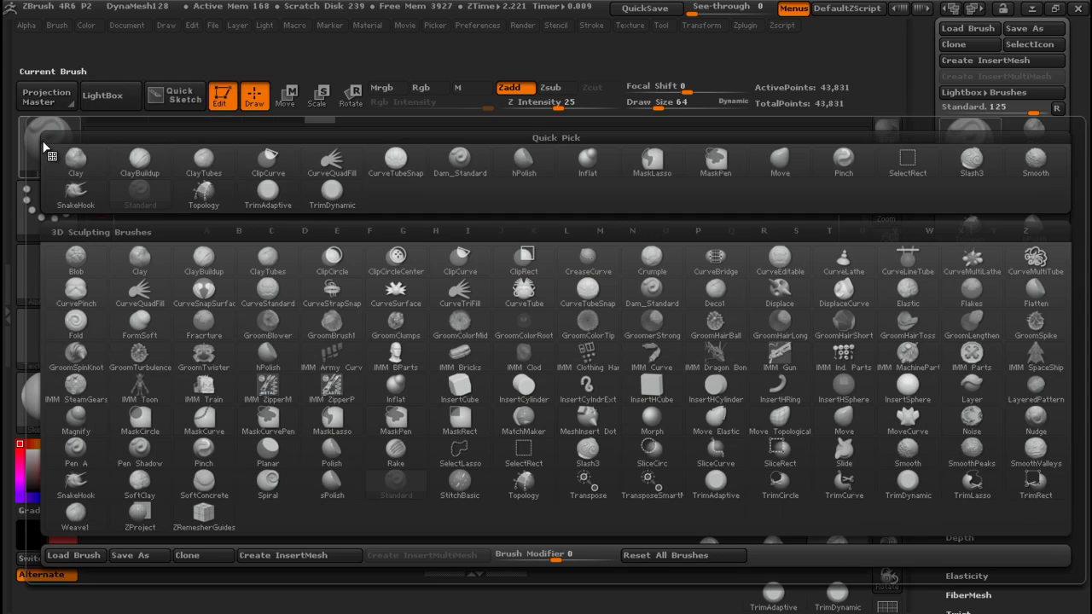
key(m)
click(827, 427)
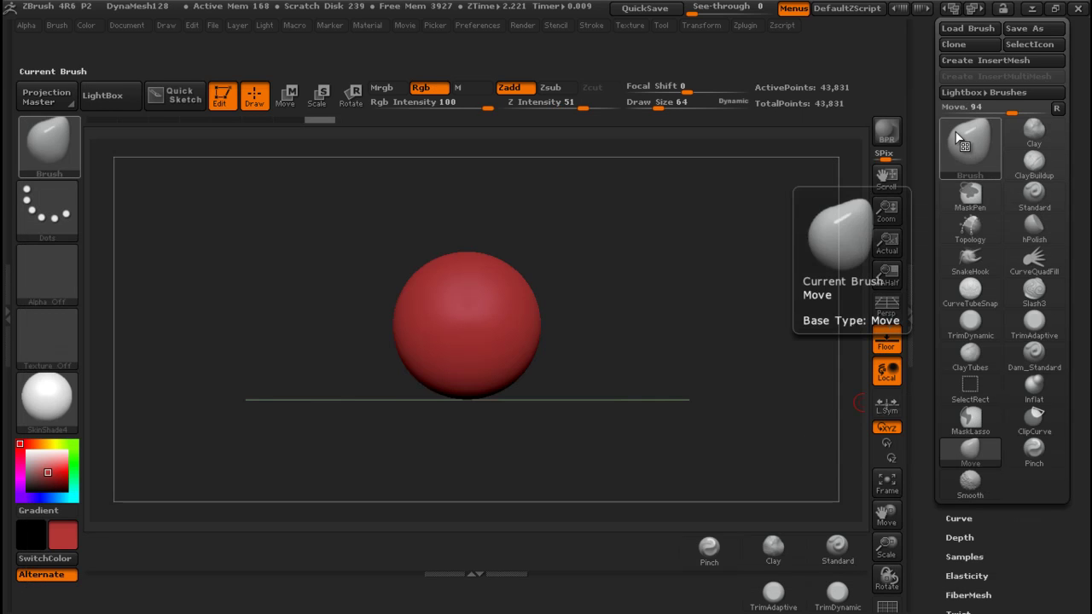
Step: Add the Move brush to the shelf next to Pinch
key(ctrl)
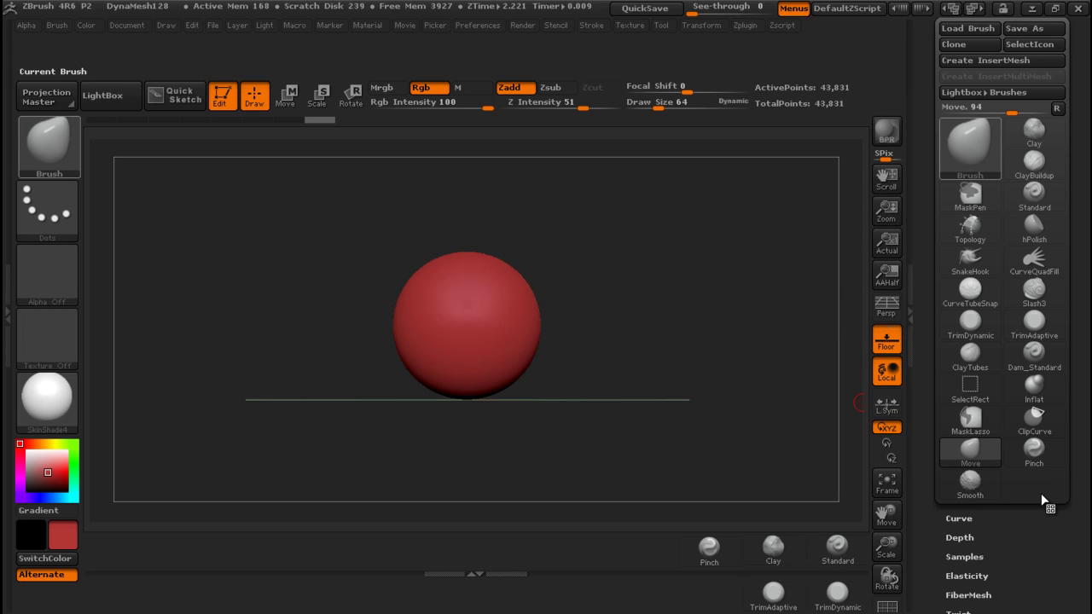
key(ctrl)
key(shift)
key(ctrl)
ctrl+alt+drag(980, 458, 686, 559)
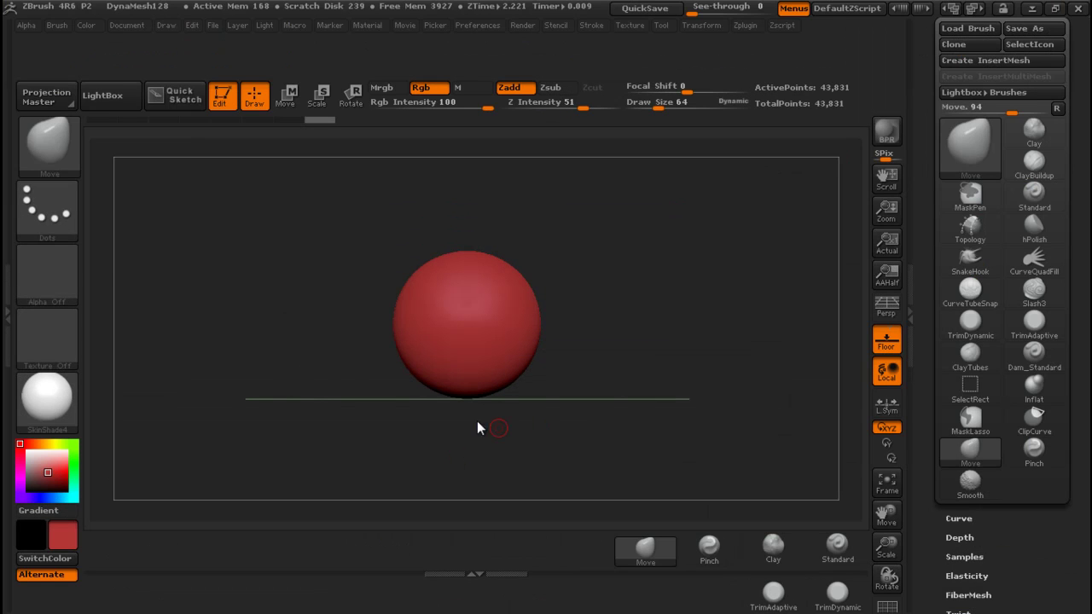
Step: Relocate the large current-brush thumbnail to the shelf below the canvas and remove it from the interface
key(ctrl)
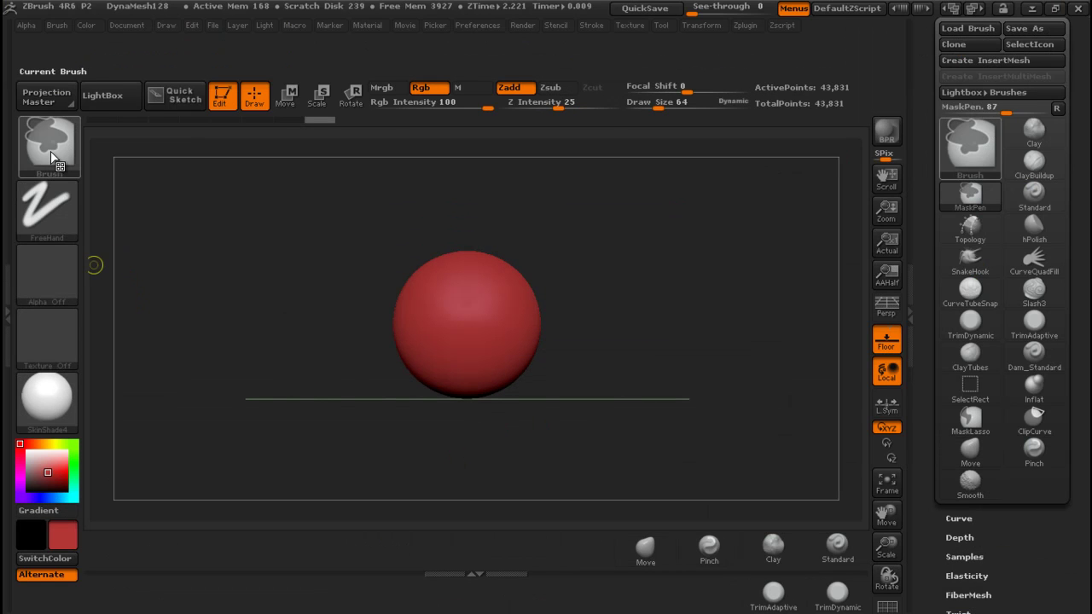
click(25, 166)
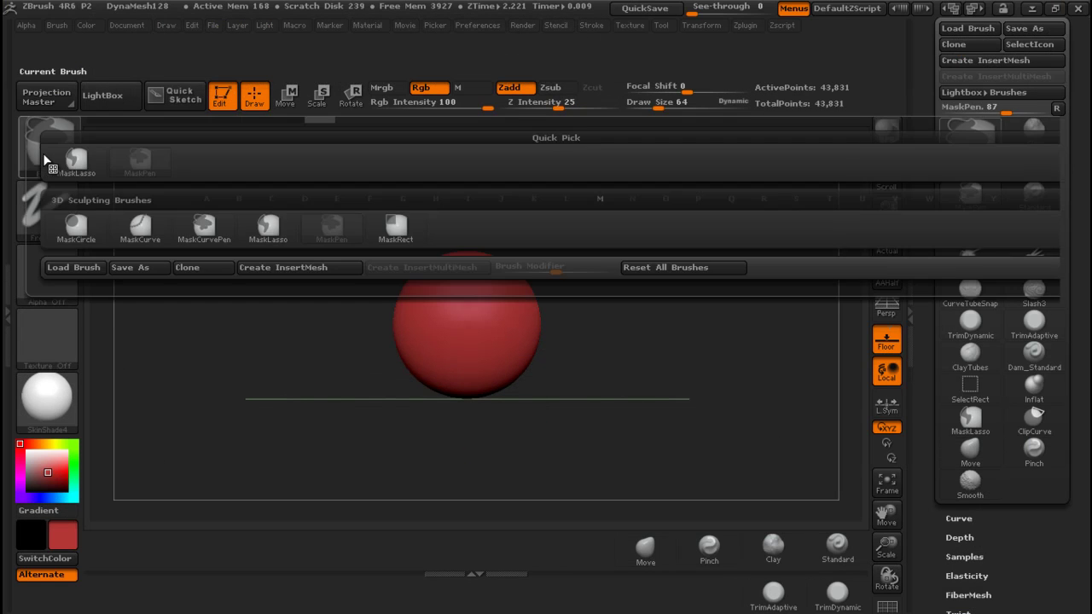
mouse_move(49, 171)
ctrl+alt+mouse_down()
mouse_move(166, 561)
mouse_move(115, 546)
ctrl+alt+mouse_up()
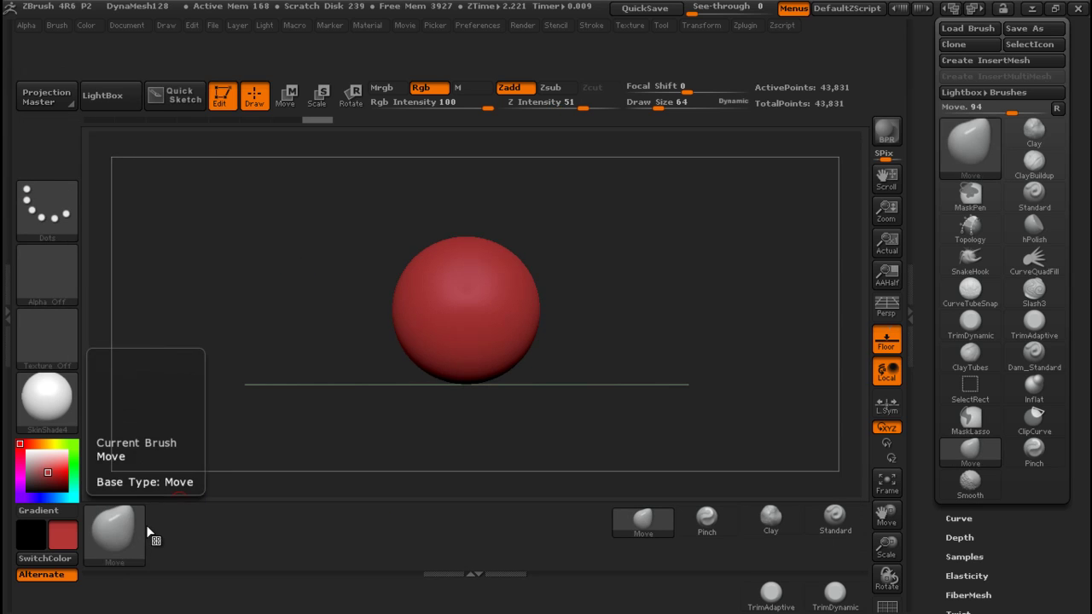
key(ctrl)
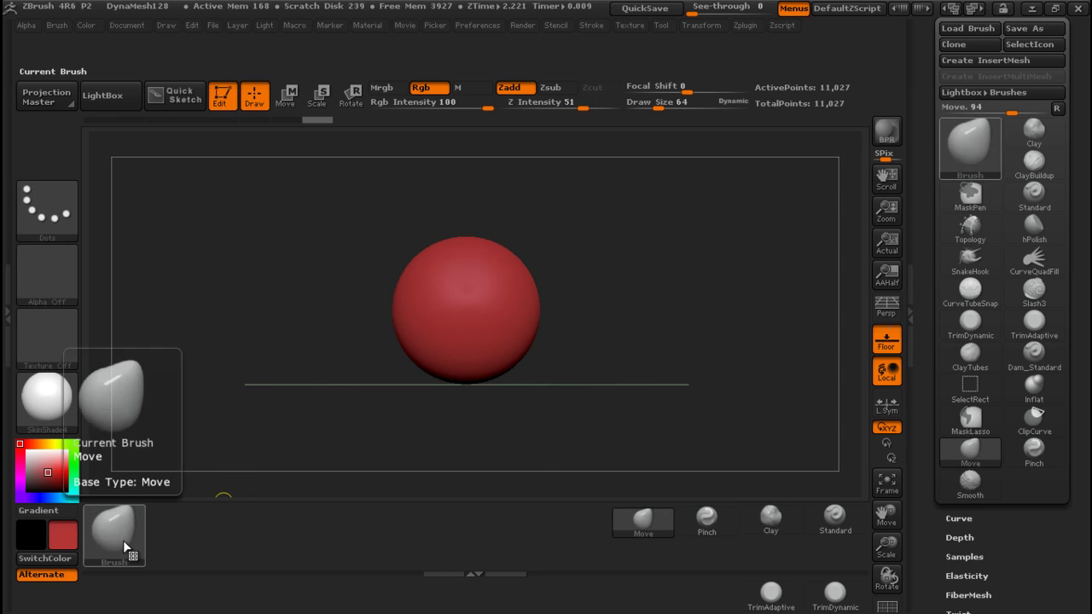
ctrl+alt+drag(128, 538, 227, 407)
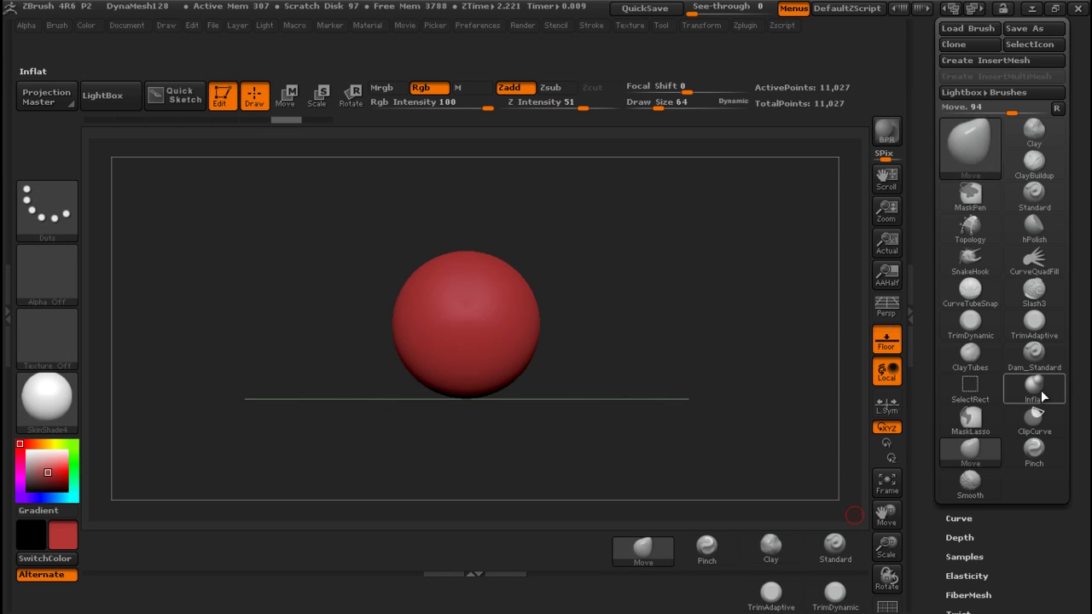
Step: Place the MaskLasso and MaskPen brushes side by side at the start of the upper shelf row below the canvas
ctrl+click(977, 425)
mouse_move(987, 432)
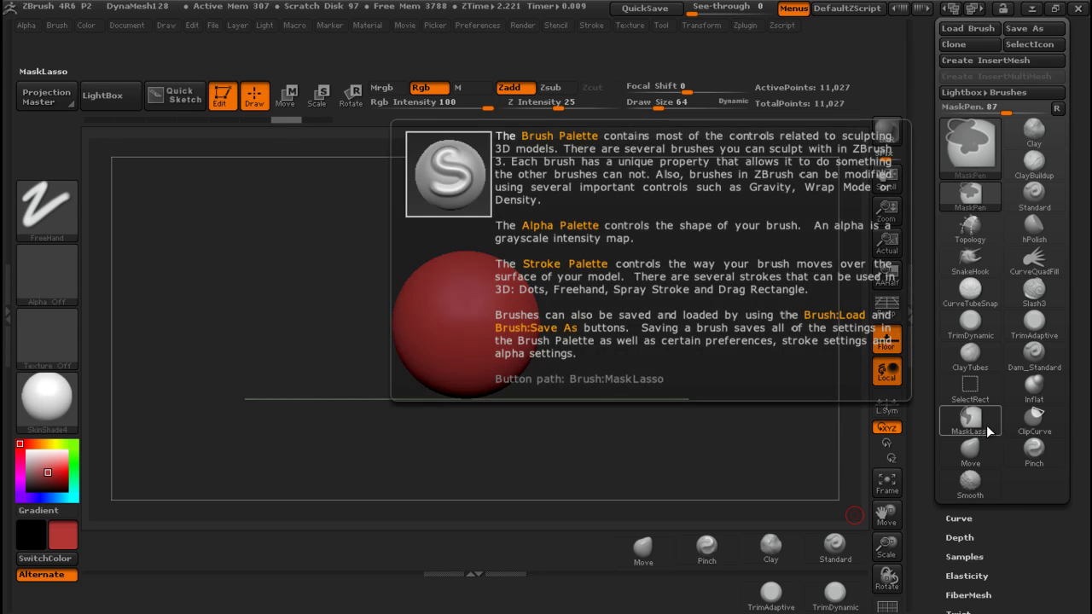
mouse_move(981, 429)
ctrl+alt+mouse_down()
mouse_move(93, 551)
mouse_move(124, 553)
ctrl+alt+mouse_up()
click(643, 547)
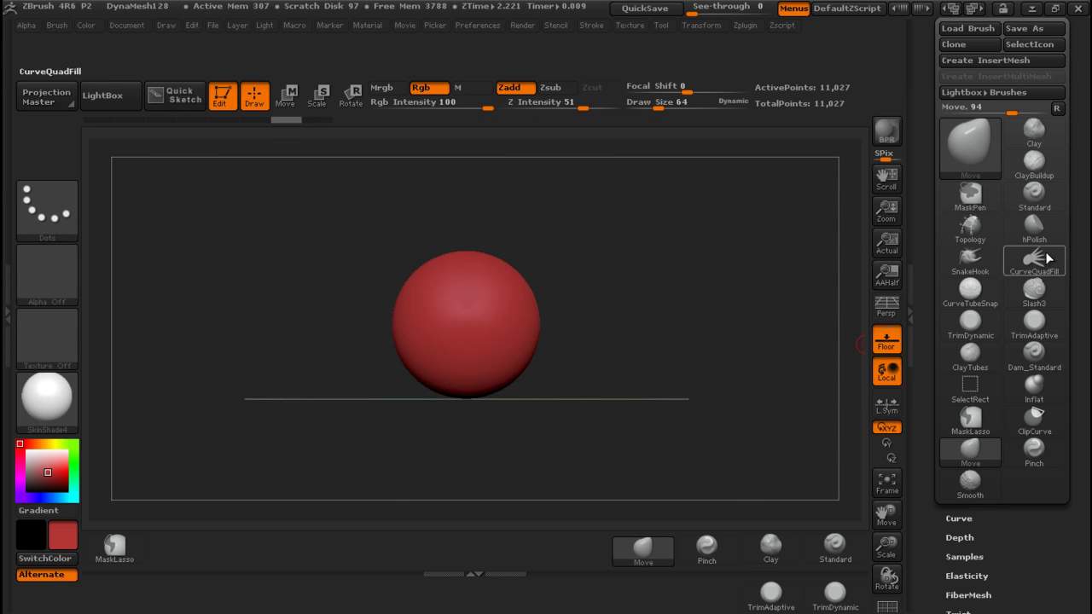
click(981, 202)
mouse_move(981, 202)
ctrl+alt+mouse_down()
mouse_move(220, 564)
mouse_move(165, 563)
mouse_move(189, 550)
ctrl+alt+mouse_up()
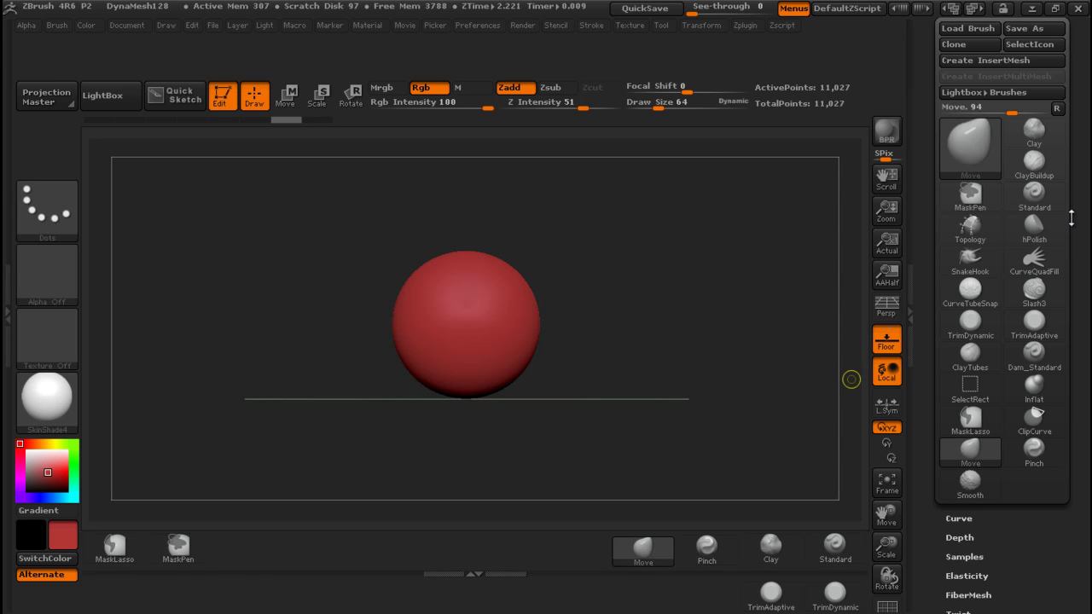
Step: Add the Topology brush to the upper shelf row just before Move, keeping Move as the current brush
click(970, 229)
mouse_move(977, 229)
ctrl+alt+mouse_down()
mouse_move(621, 527)
mouse_move(576, 545)
ctrl+alt+mouse_up()
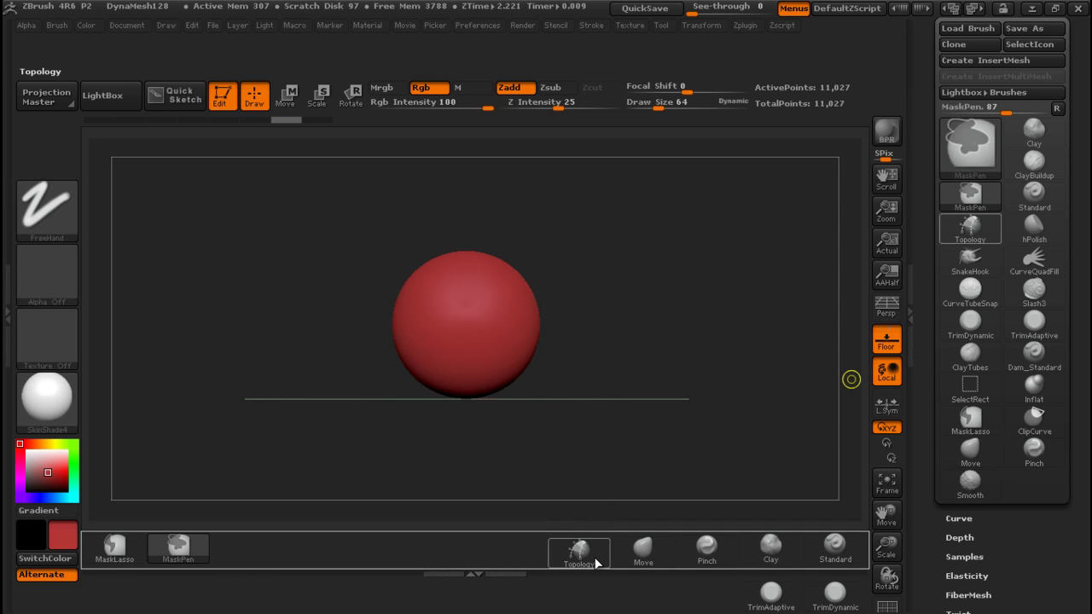
click(643, 546)
Step: Place the SnakeHook and Slash3 brushes in the second shelf row beneath MaskLasso and MaskPen
click(972, 261)
ctrl+alt+drag(972, 260, 113, 595)
click(644, 546)
mouse_move(1054, 296)
ctrl+alt+mouse_down()
mouse_move(845, 248)
mouse_move(298, 597)
mouse_move(178, 601)
ctrl+alt+mouse_up()
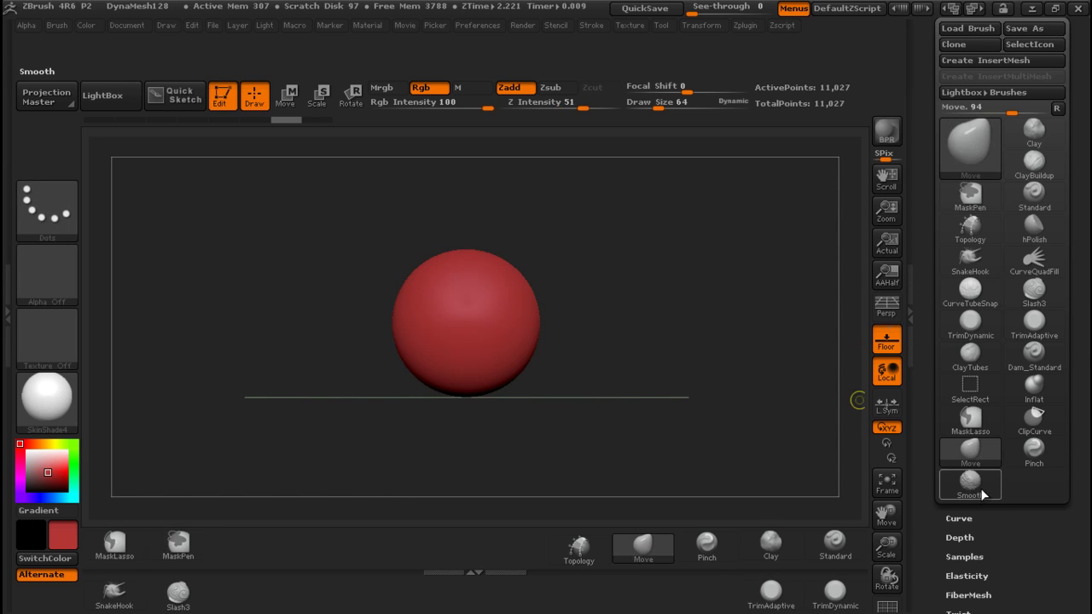
mouse_move(981, 476)
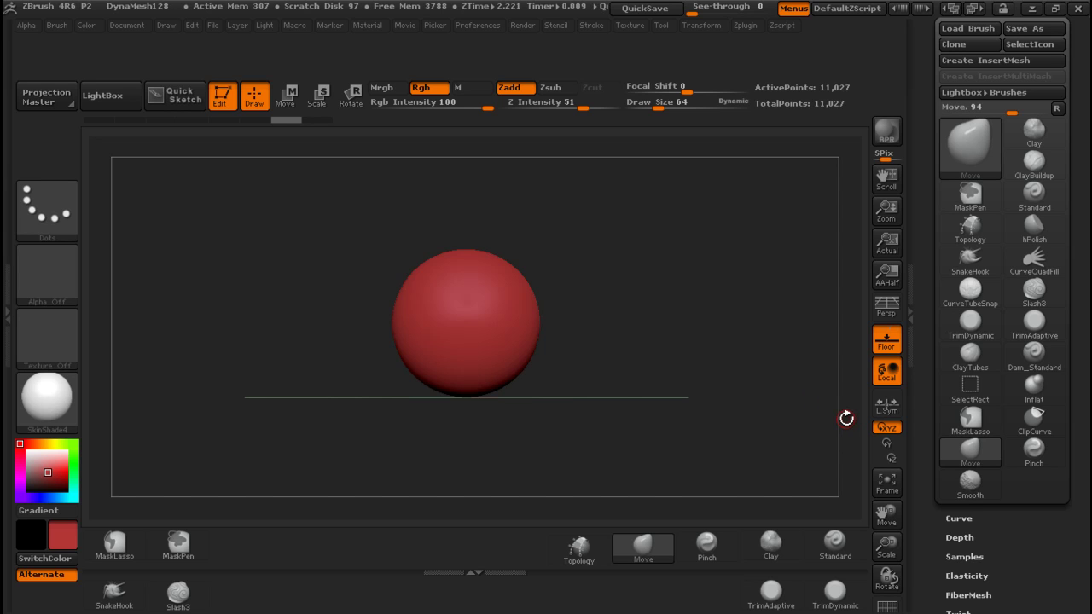
Step: Add the CurveTubeSnap brush next to MaskPen and the hPolish brush beside TrimAdaptive in the second shelf row
mouse_move(977, 303)
key(ctrl)
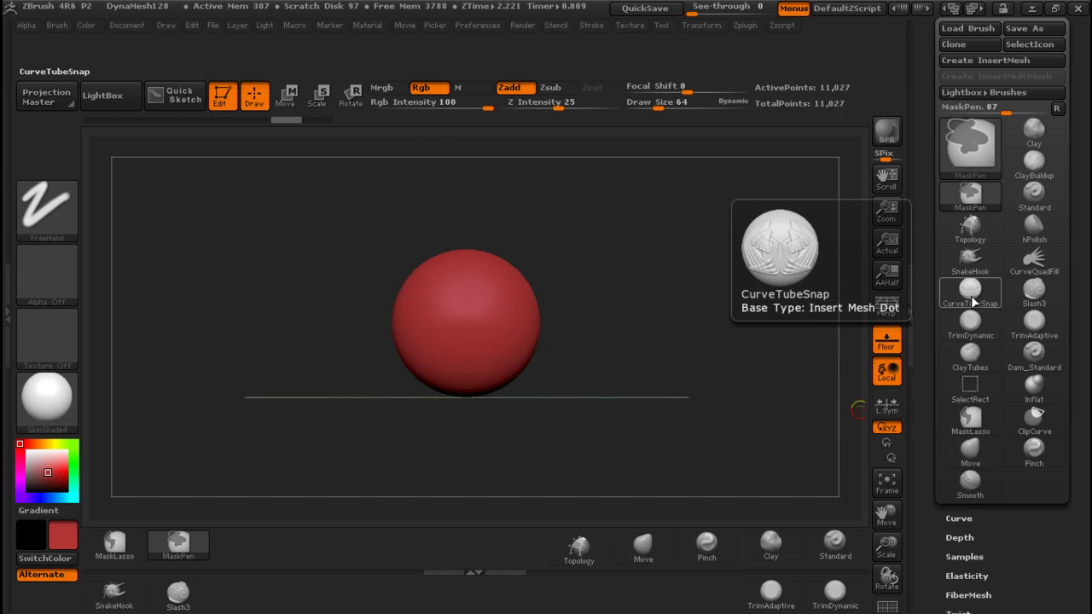
mouse_move(977, 293)
ctrl+alt+mouse_down()
mouse_move(524, 445)
mouse_move(231, 586)
mouse_move(253, 552)
ctrl+alt+mouse_up()
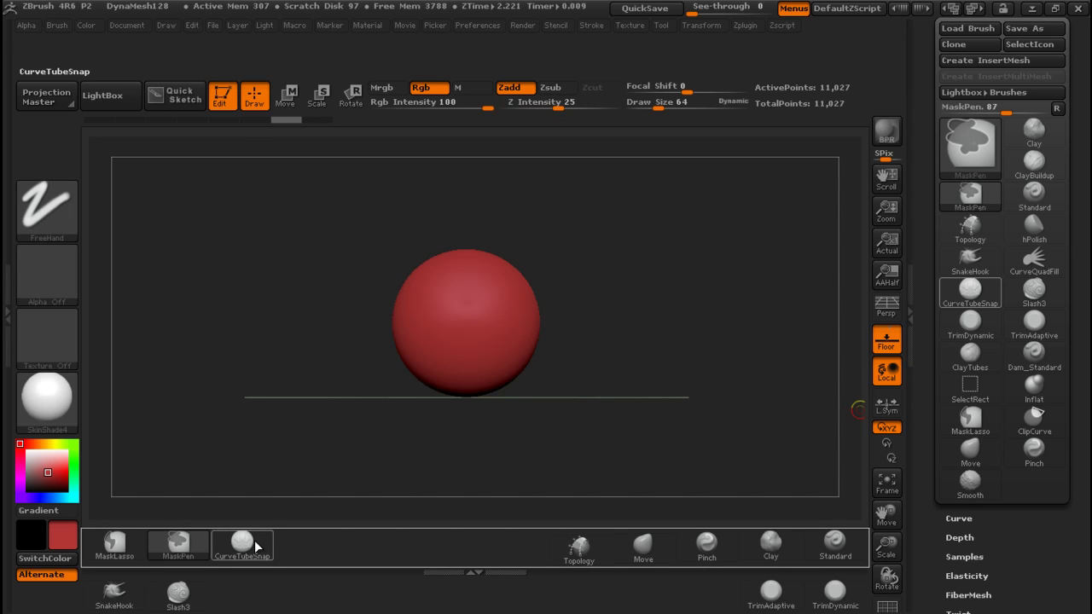
click(970, 448)
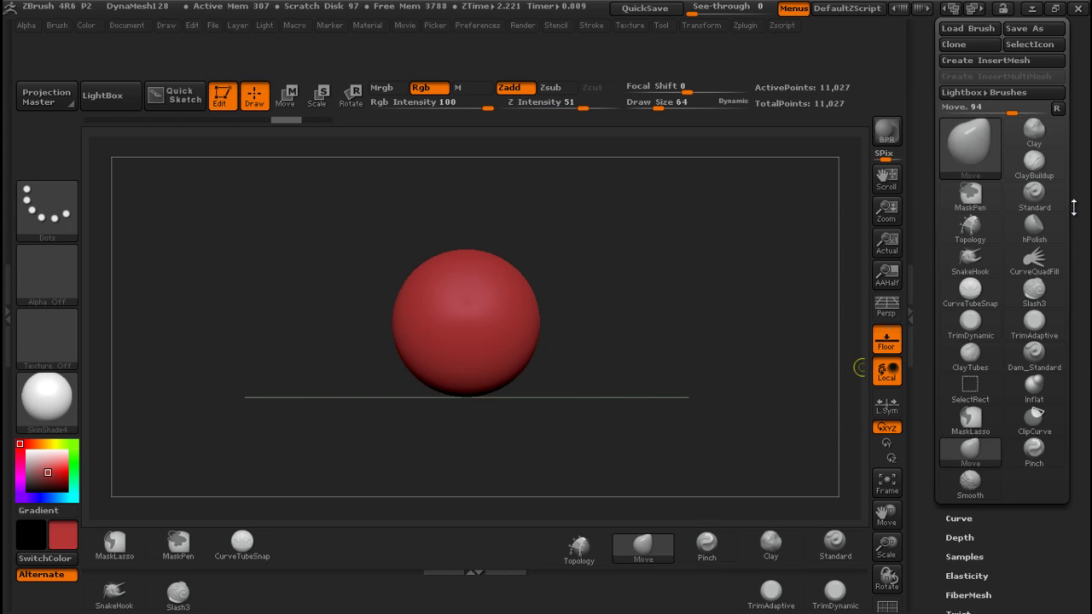
key(ctrl)
mouse_move(1038, 226)
ctrl+alt+mouse_down()
mouse_move(733, 530)
mouse_move(725, 606)
ctrl+alt+mouse_up()
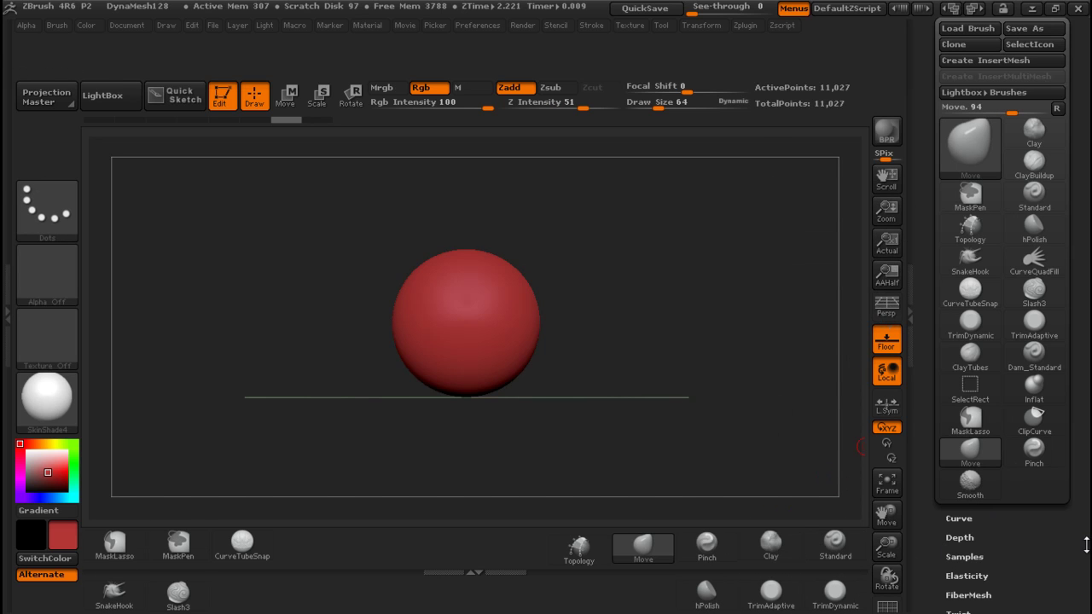
Step: Following the zbrush.jpg reference, stack the Size and Relax deformation sliders in the second shelf row between Slash3 and hPolish
key(alt+Tab)
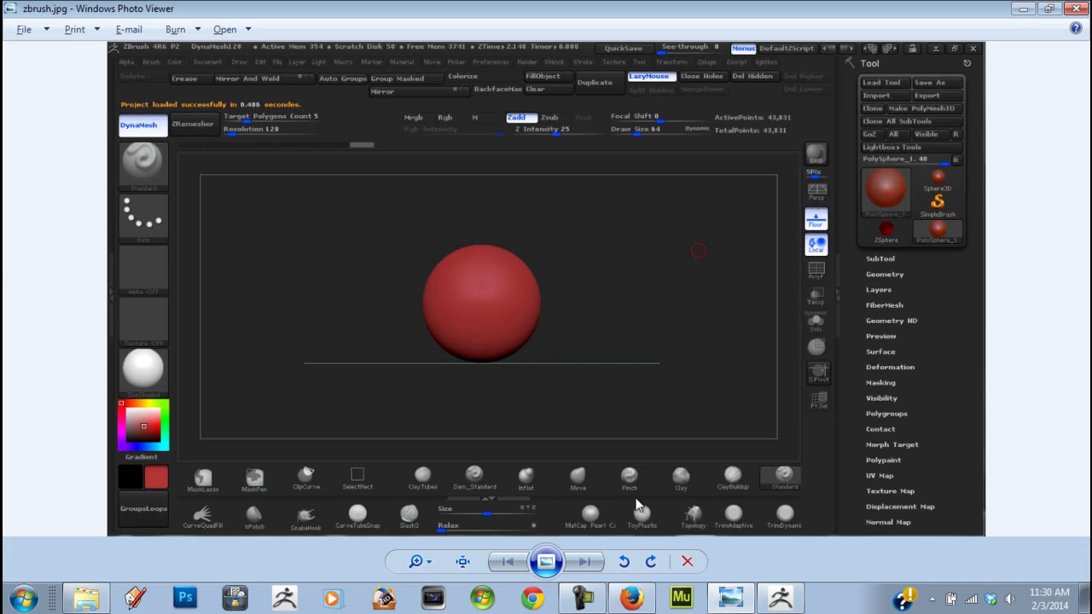
scroll(491, 518, up, 2)
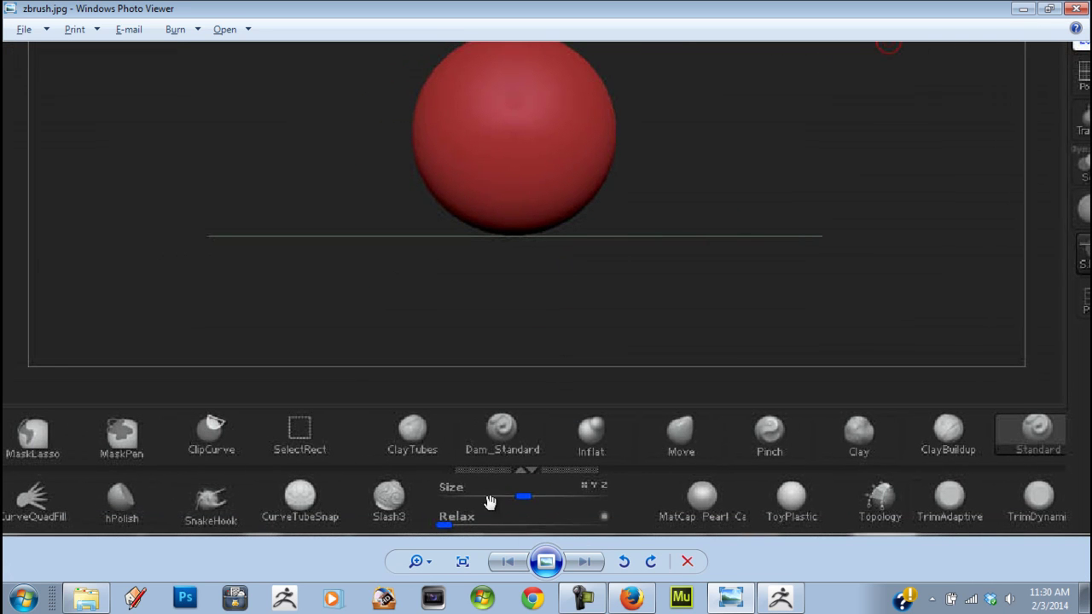
key(alt+Tab)
drag(1080, 358, 1068, 174)
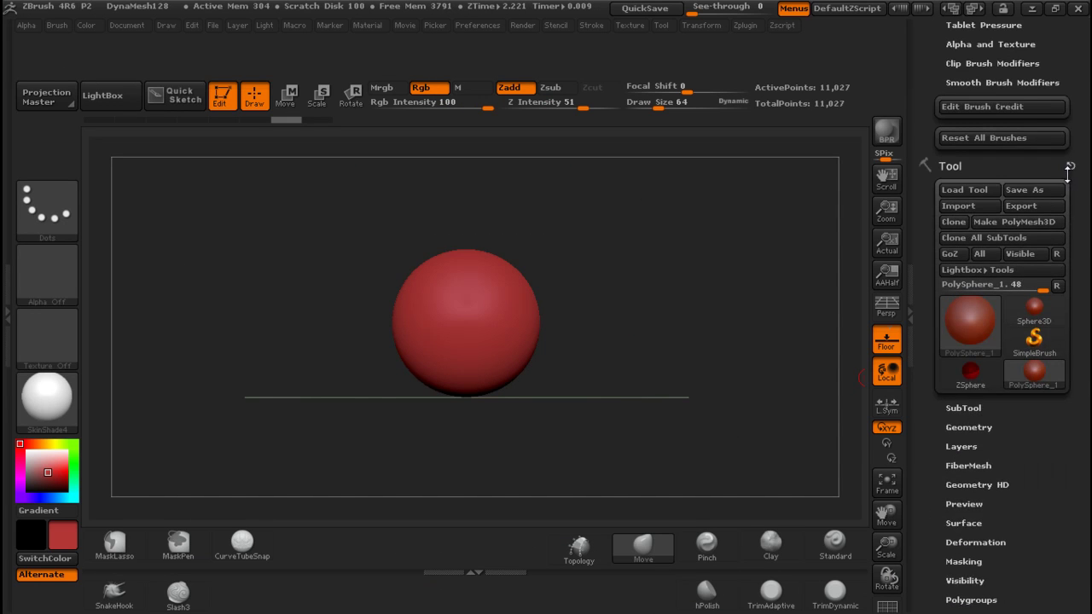
scroll(1068, 169, down, 1)
scroll(1066, 329, down, 6)
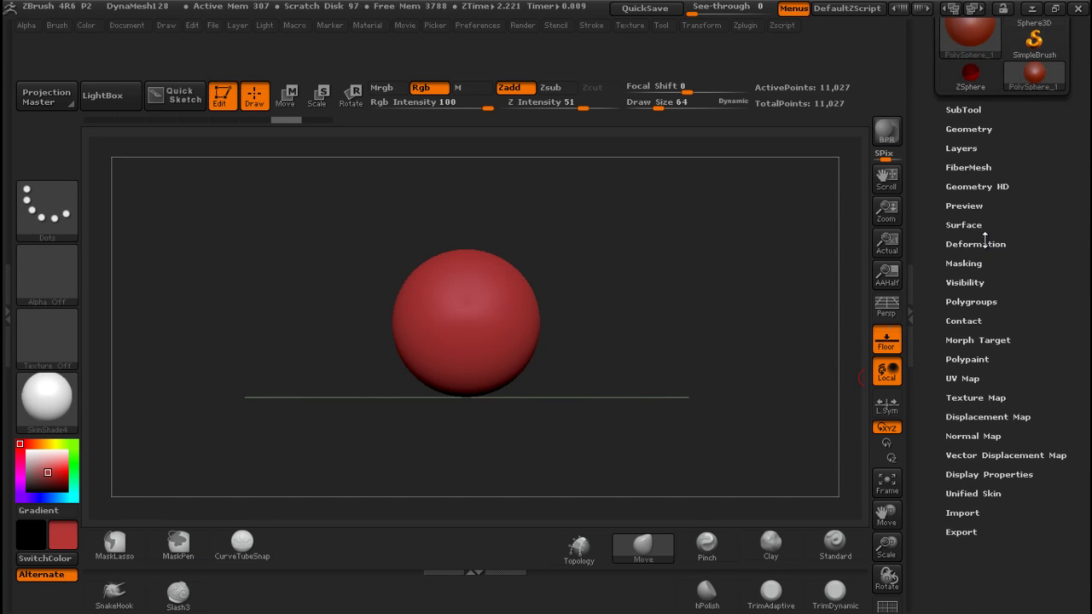
click(959, 244)
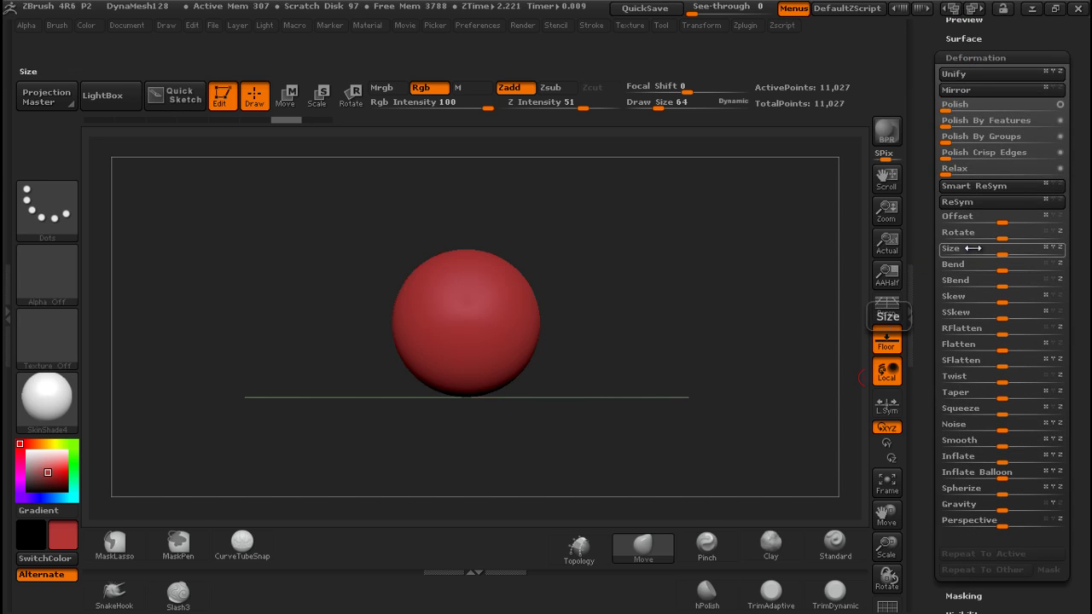
key(ctrl)
mouse_move(970, 249)
ctrl+alt+mouse_down()
mouse_move(921, 256)
mouse_move(622, 498)
mouse_move(443, 583)
ctrl+alt+mouse_up()
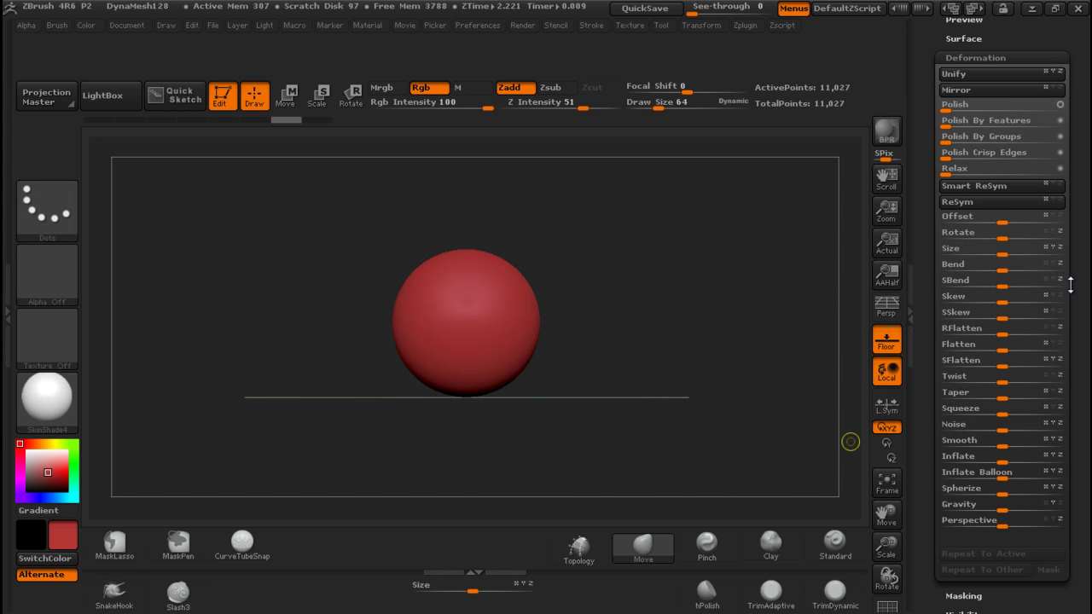
ctrl+alt+drag(959, 168, 484, 592)
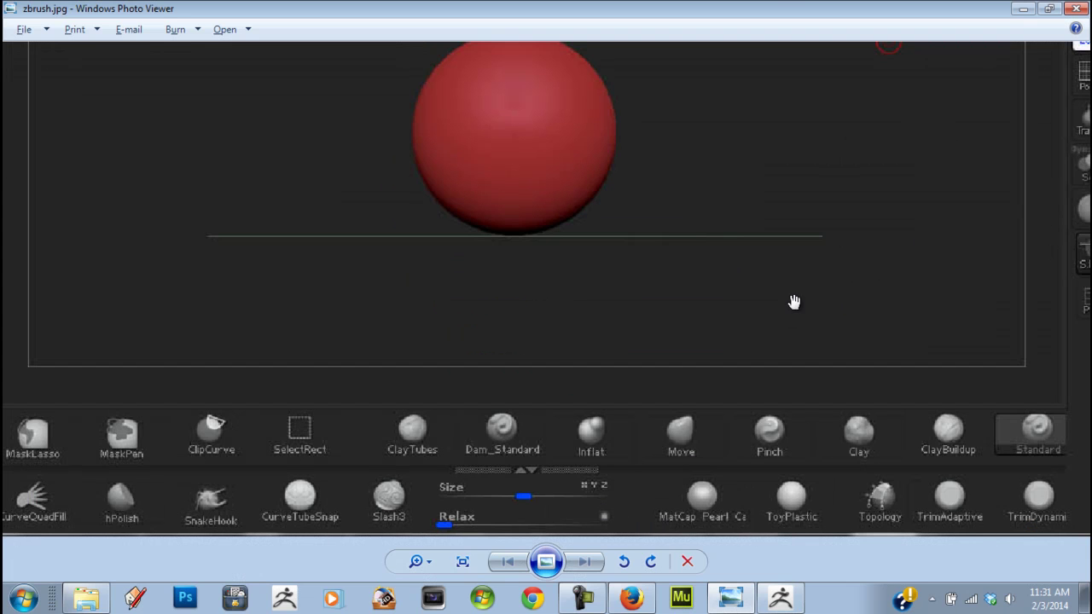
Step: Following the zbrush.jpg reference, add the Mirror deformation command to the empty shelf above the canvas
scroll(890, 297, down, 3)
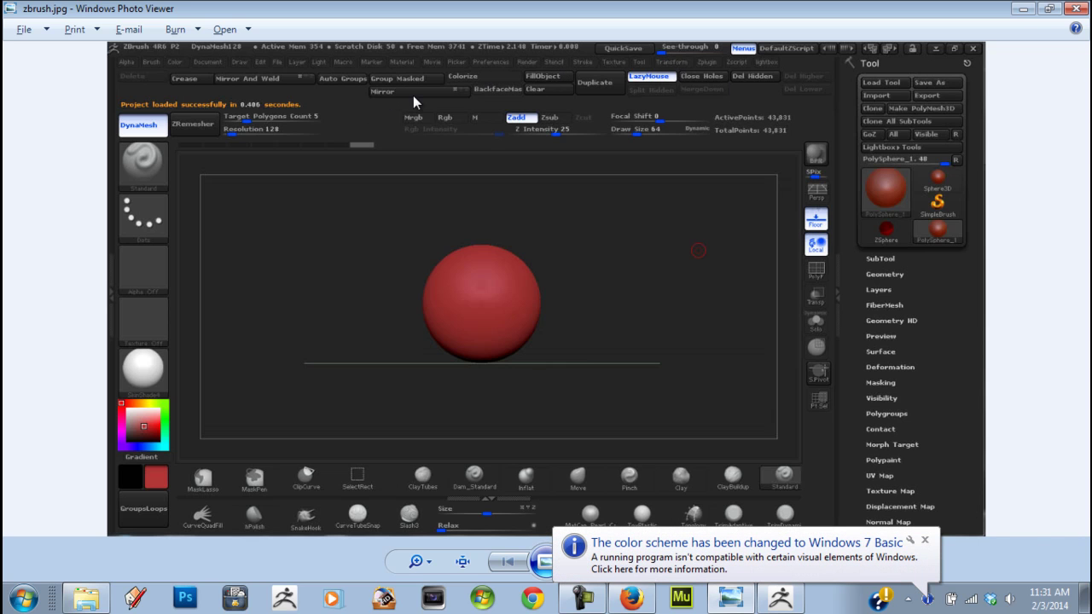
key(alt+Tab)
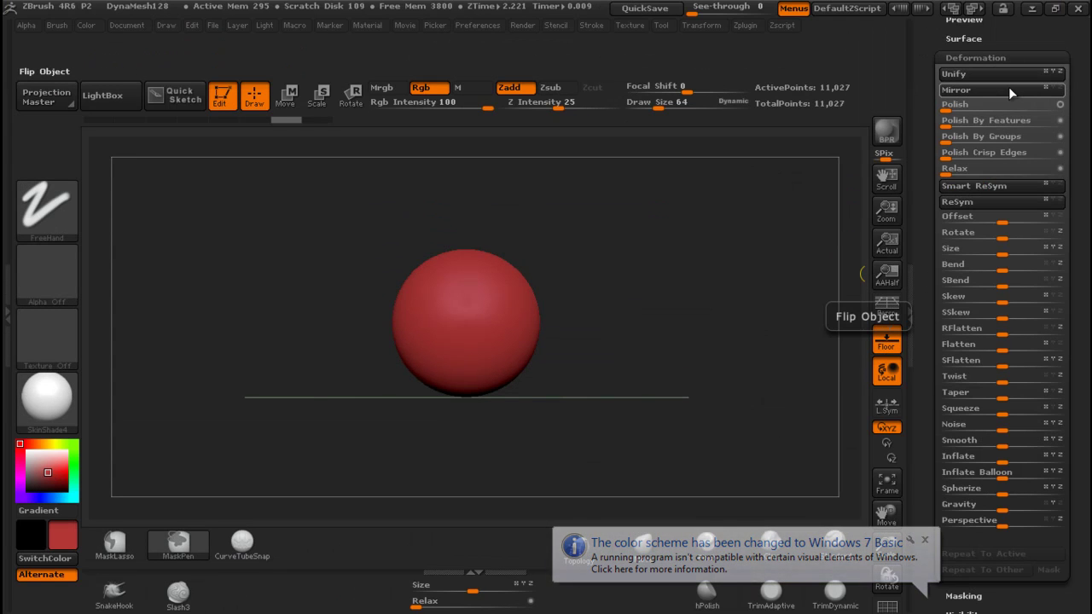
mouse_move(1013, 90)
ctrl+alt+mouse_down()
mouse_move(522, 68)
mouse_move(418, 49)
mouse_move(432, 26)
mouse_move(432, 36)
ctrl+alt+mouse_up()
Step: Recheck the zbrush.jpg reference and place the SubTool Duplicate command next to Mirror in the shelf above the canvas
key(alt+Tab)
key(alt+Tab)
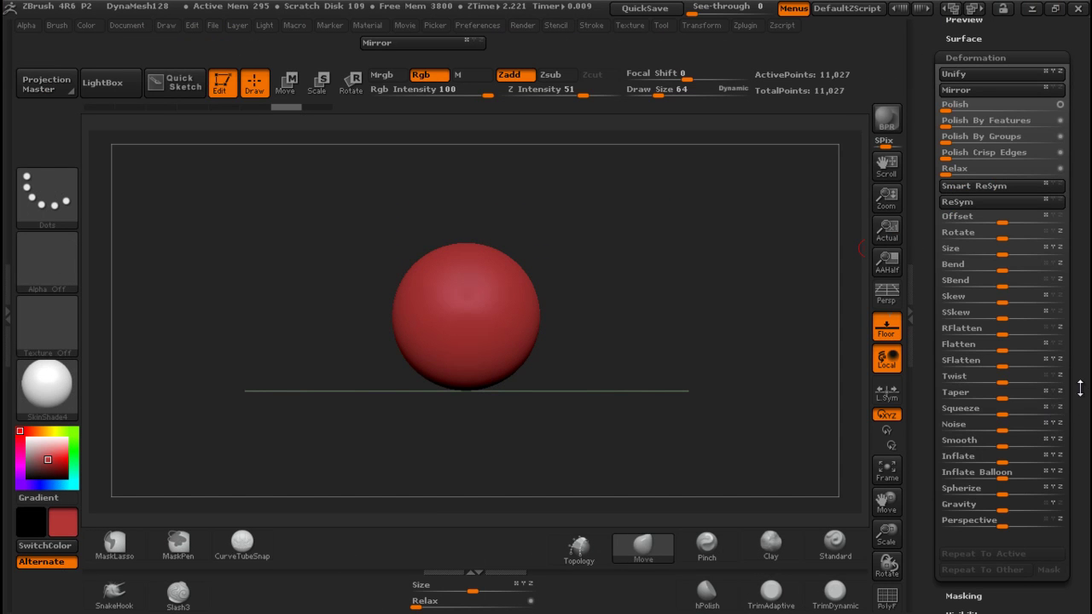
key(alt+Tab)
key(alt+Tab)
drag(1089, 175, 1089, 342)
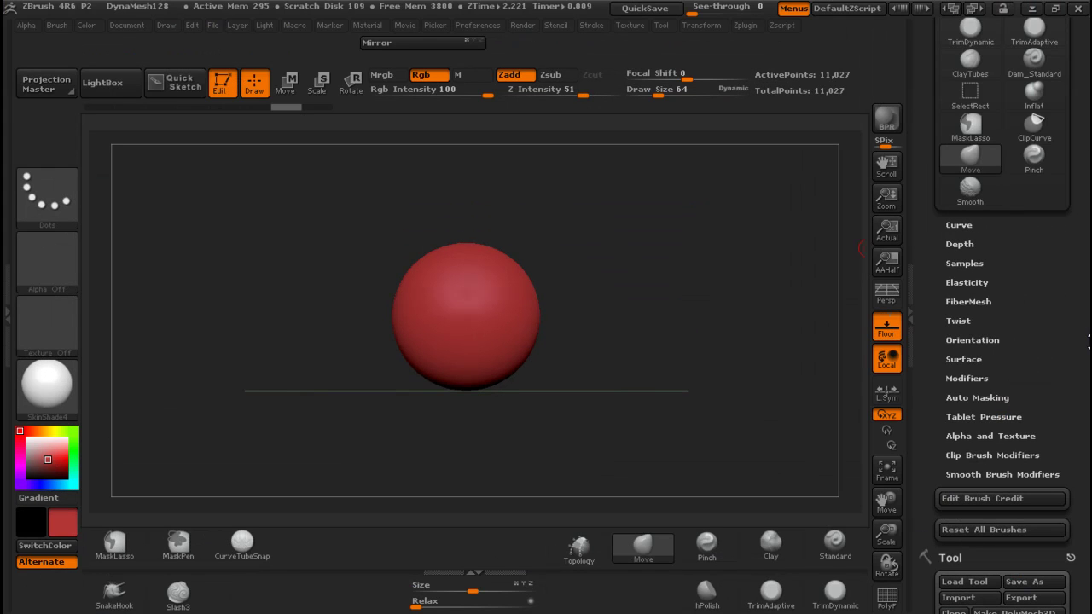
mouse_move(1056, 292)
mouse_down()
mouse_move(1086, 415)
mouse_move(1069, 251)
mouse_move(1077, 204)
mouse_move(1089, 439)
mouse_move(1064, 248)
mouse_move(1035, 145)
mouse_up()
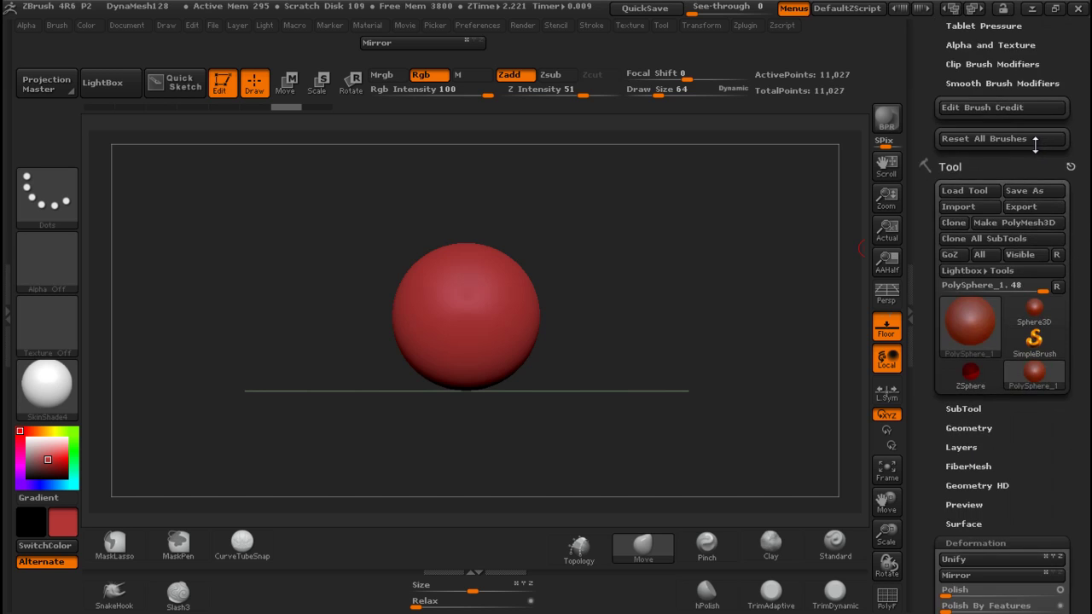
click(964, 408)
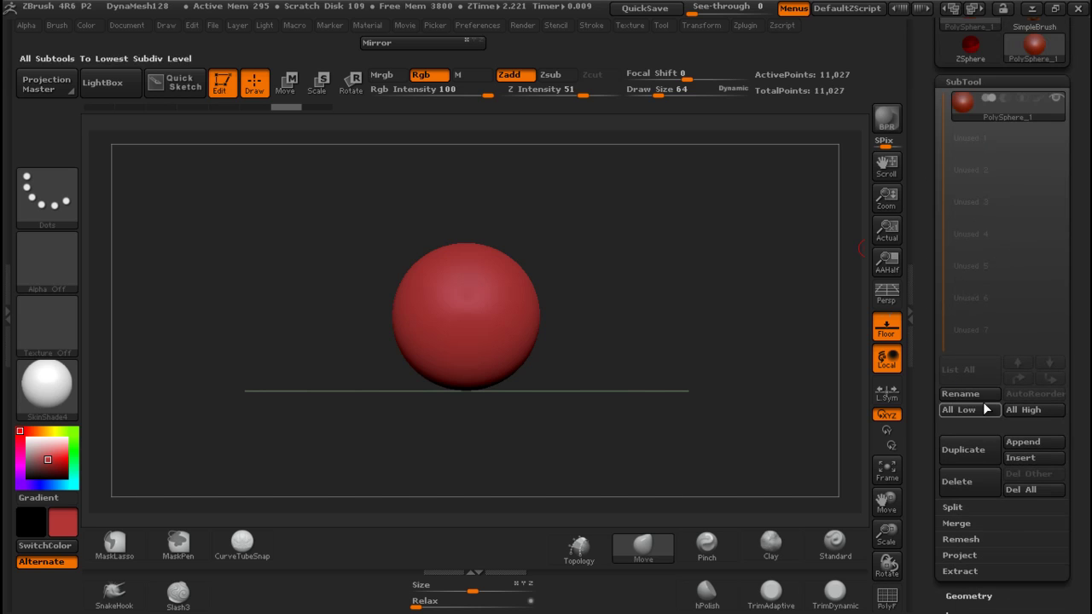
mouse_move(970, 452)
ctrl+alt+mouse_down()
mouse_move(887, 421)
mouse_move(543, 95)
mouse_move(520, 50)
ctrl+alt+mouse_up()
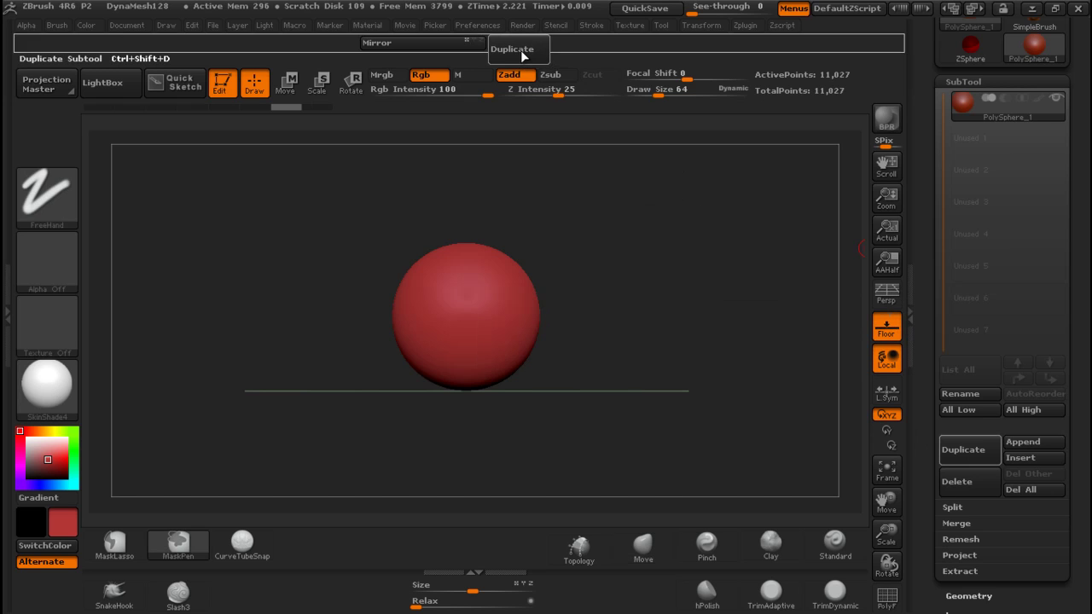
Step: Check the reference image and look through the Tool palette's Deformation and SubTool sections for the remaining upper-shelf commands
key(alt+Tab)
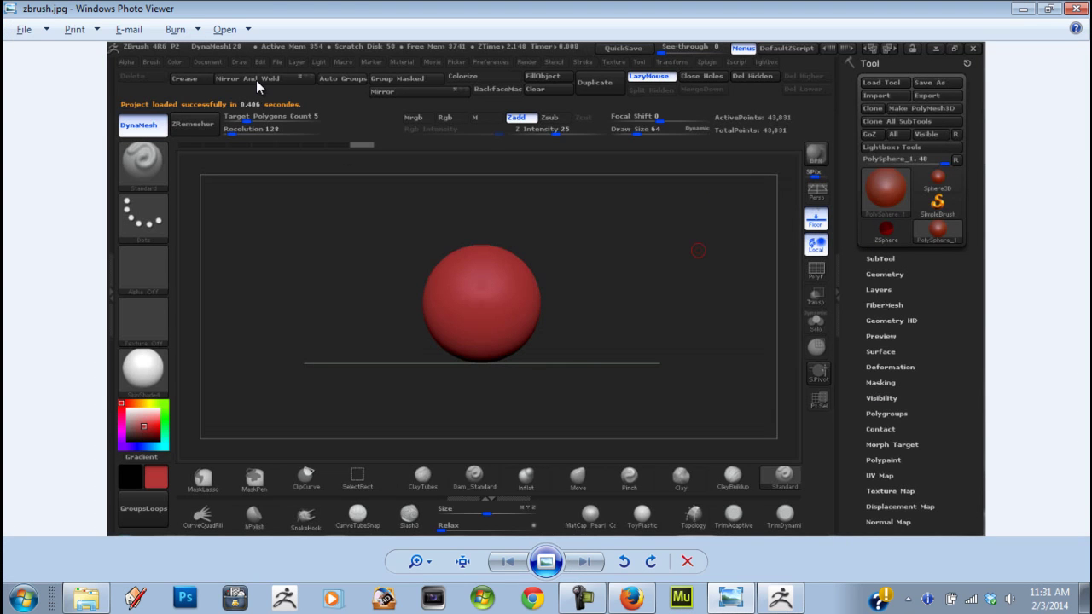
key(alt+Tab)
drag(1080, 416, 1066, 265)
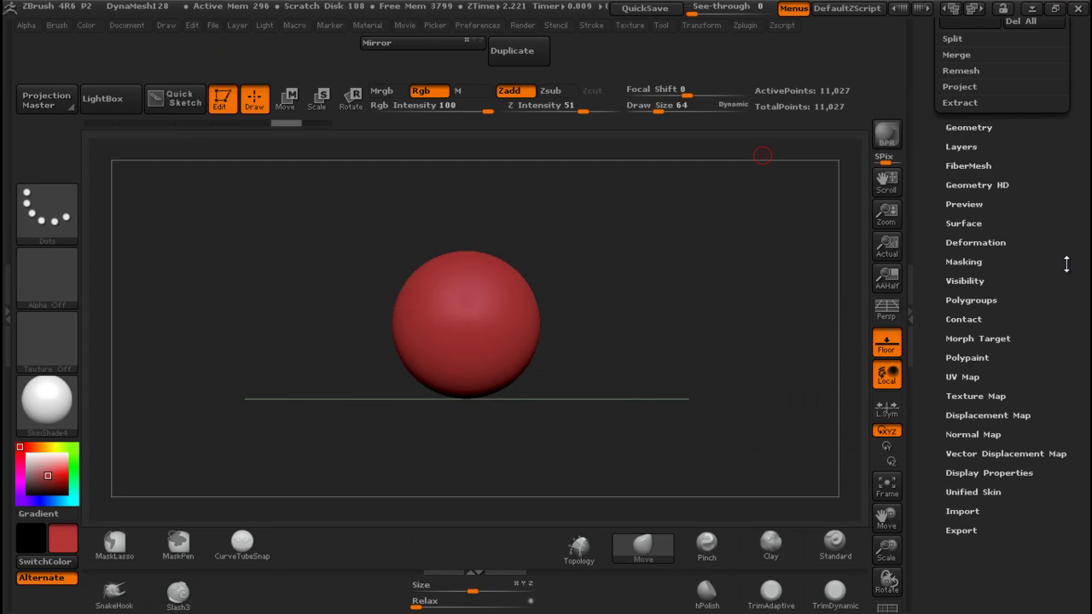
click(975, 243)
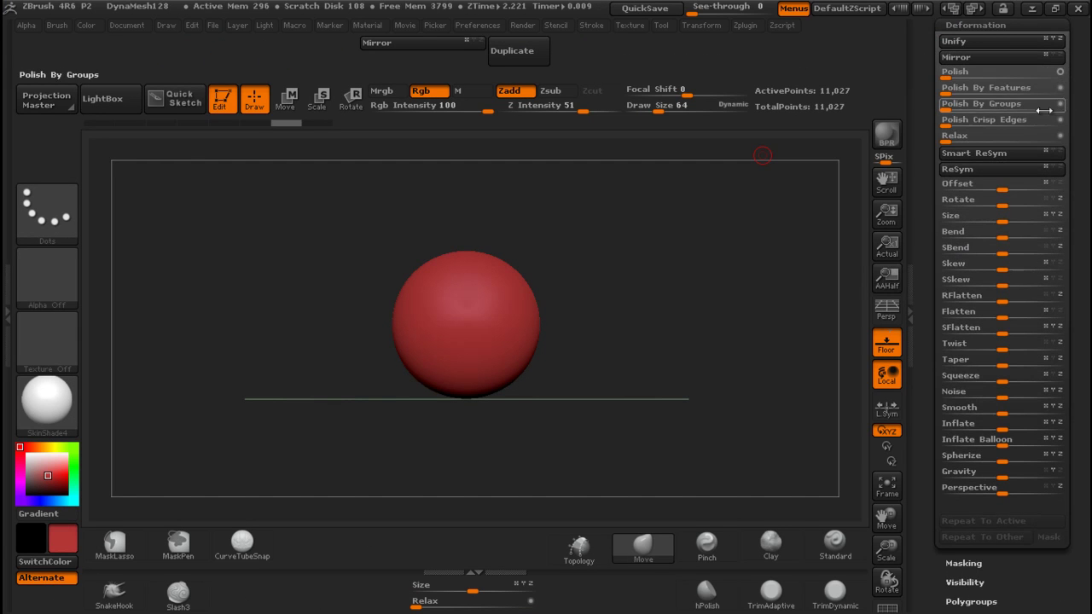
drag(1085, 179, 1083, 254)
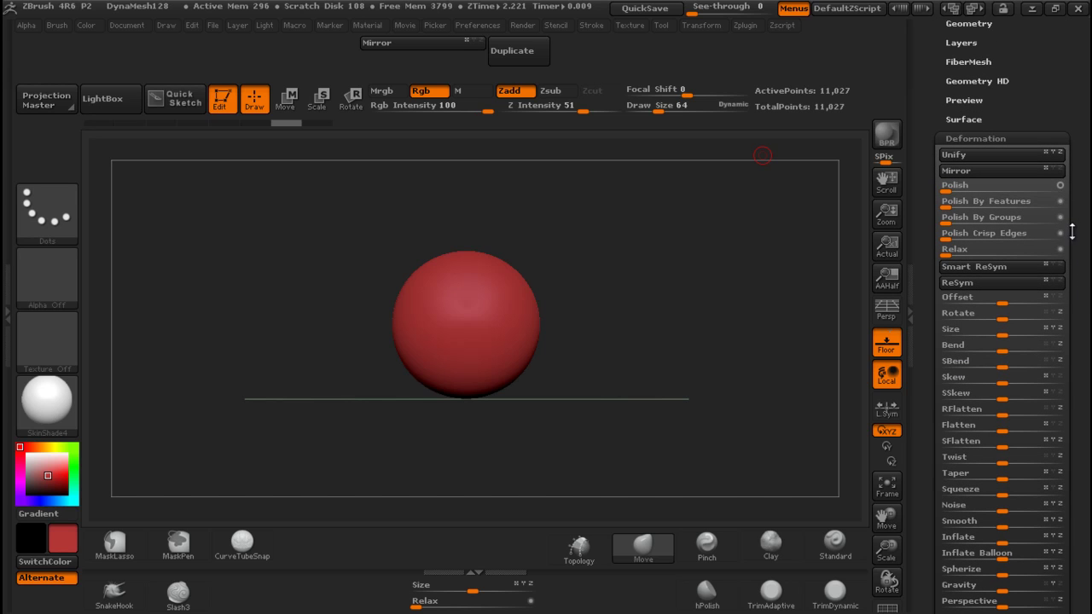
drag(1086, 290, 1080, 147)
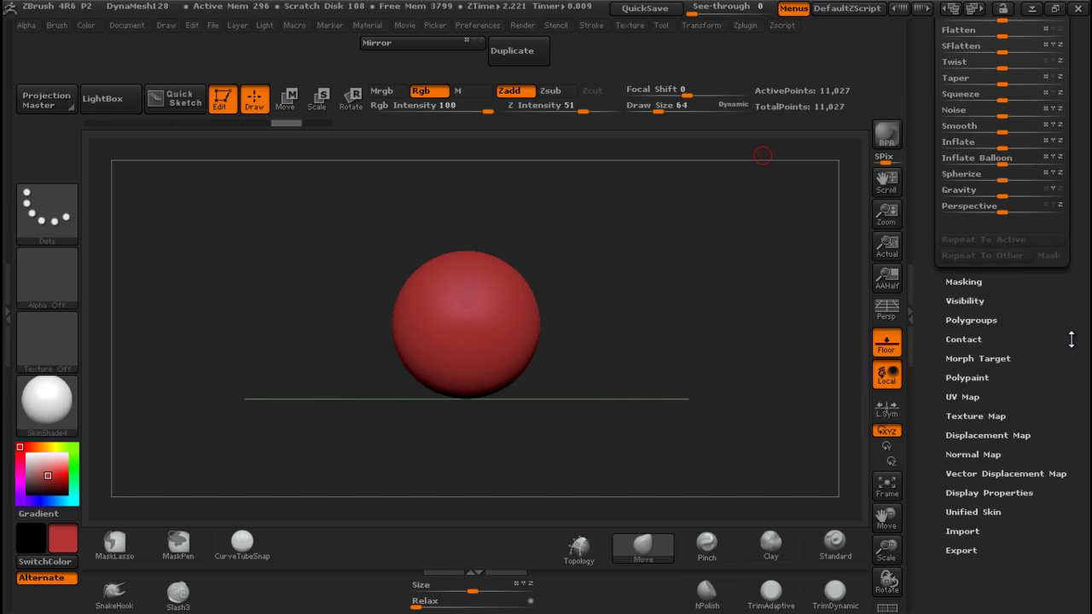
drag(1066, 338, 1083, 580)
drag(1046, 254, 1060, 489)
mouse_move(1068, 582)
mouse_down()
mouse_move(1070, 356)
mouse_move(1042, 102)
mouse_up()
click(970, 260)
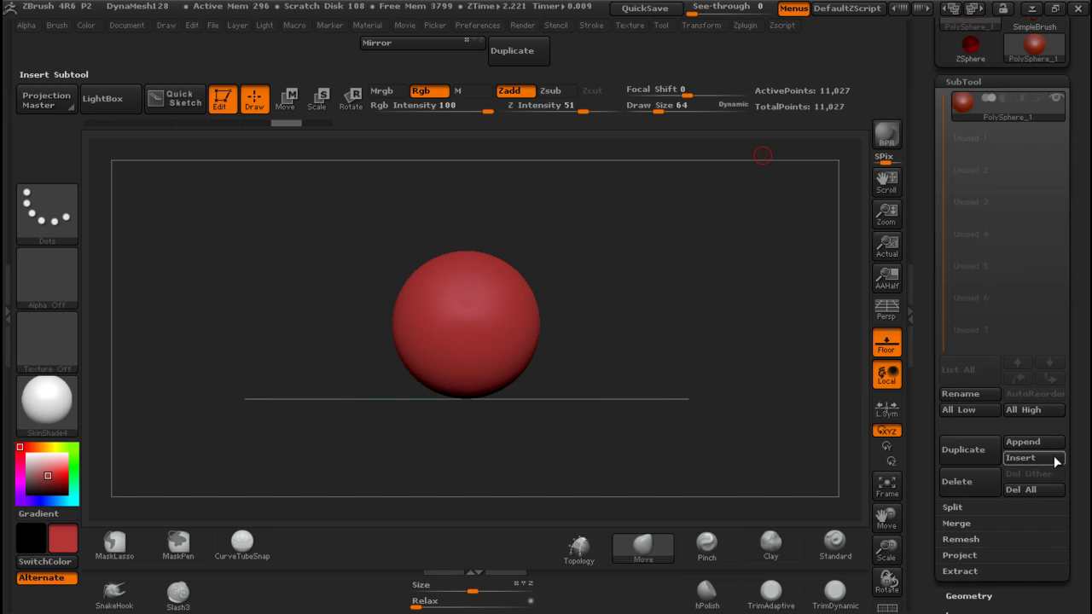
Step: Add Del Hidden, Close Holes and Mirror And Weld from the Modify Topology geometry options to the upper shelf after Duplicate
drag(1085, 522, 1037, 388)
click(972, 352)
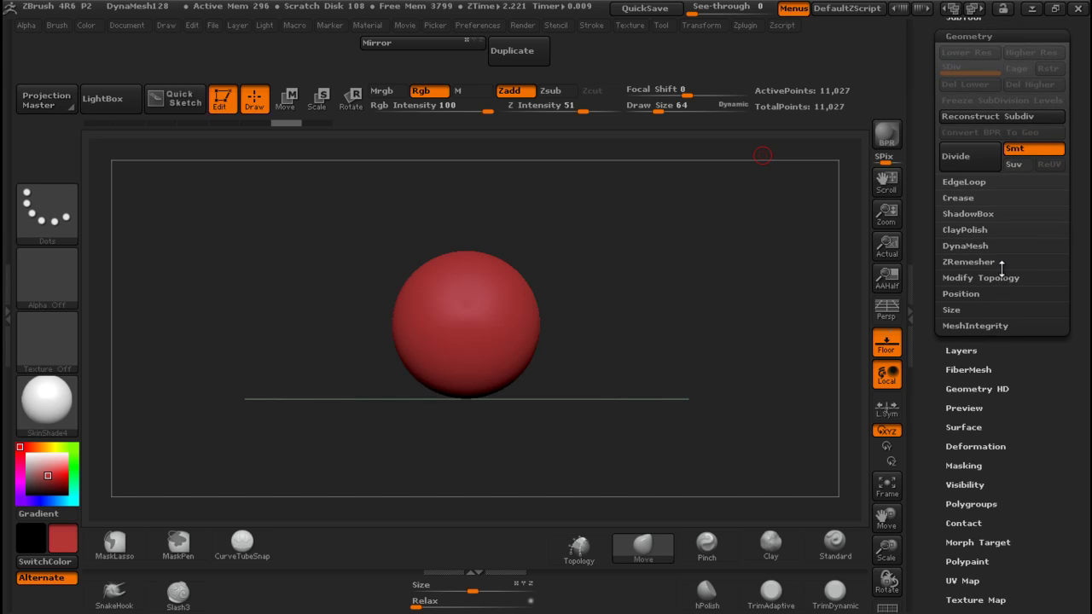
click(990, 278)
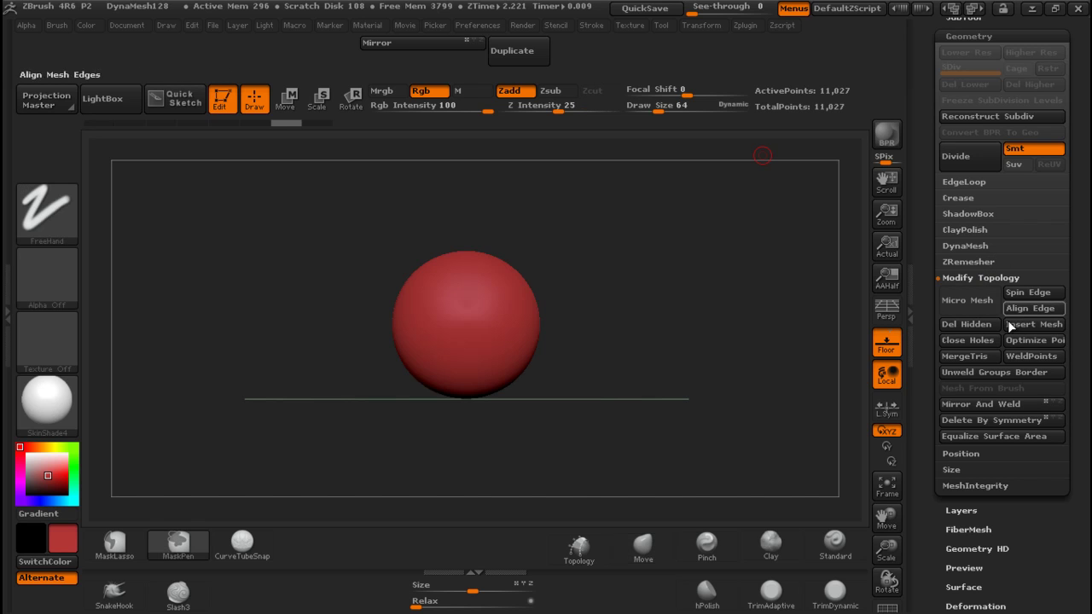
mouse_move(968, 328)
ctrl+alt+mouse_down()
mouse_move(615, 84)
mouse_move(587, 50)
ctrl+alt+mouse_up()
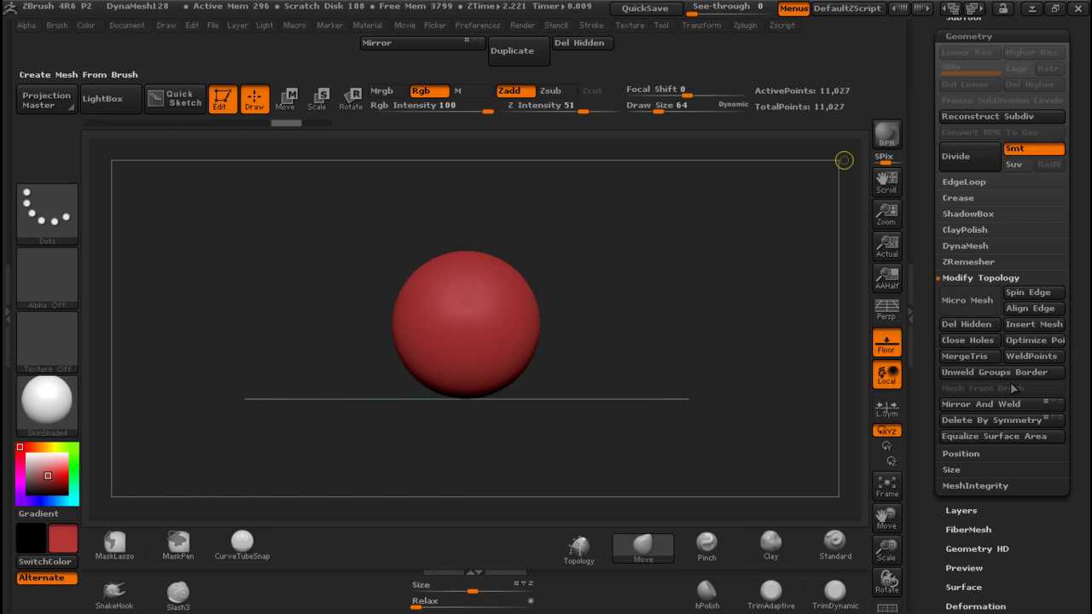
mouse_move(979, 345)
ctrl+alt+mouse_down()
mouse_move(711, 122)
mouse_move(659, 50)
ctrl+alt+mouse_up()
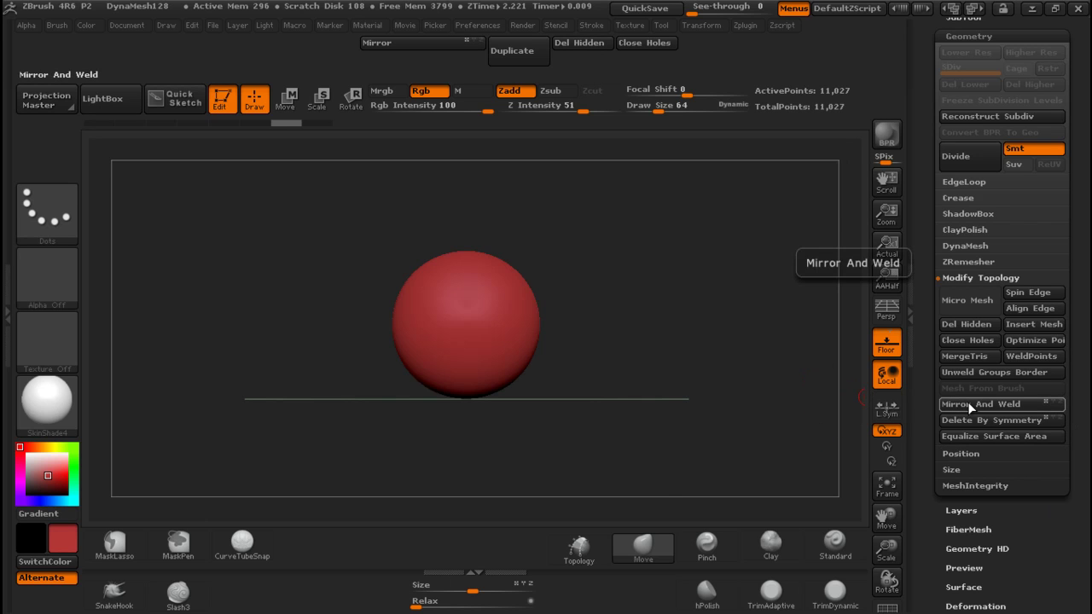
ctrl+alt+drag(967, 402, 713, 43)
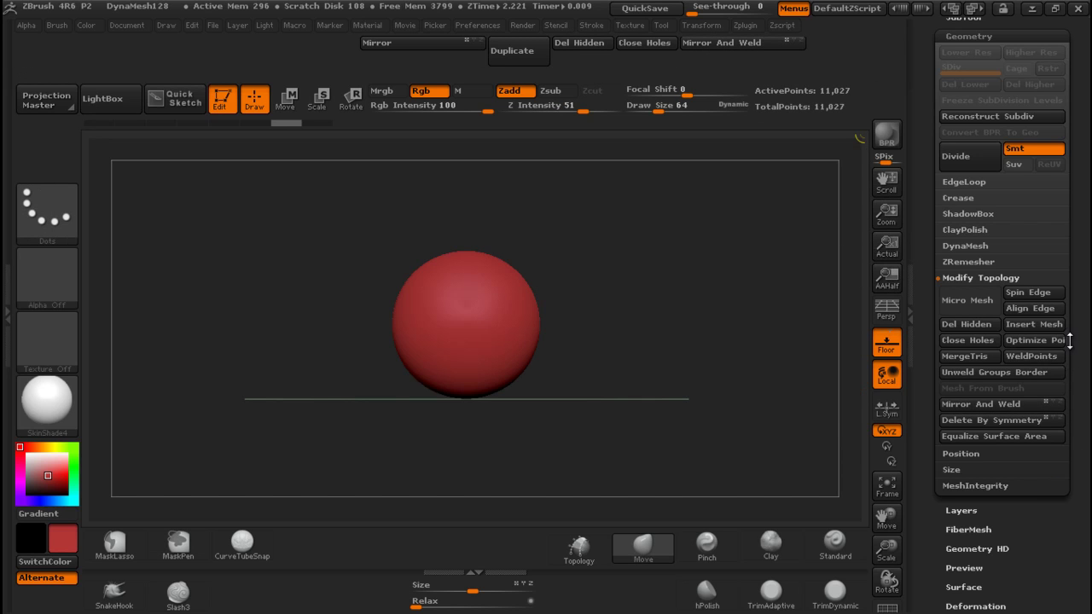
Step: Check the zbrush.jpg reference and add MergeDown from the SubTool Merge options to the upper shelf after Mirror And Weld
key(alt+Tab)
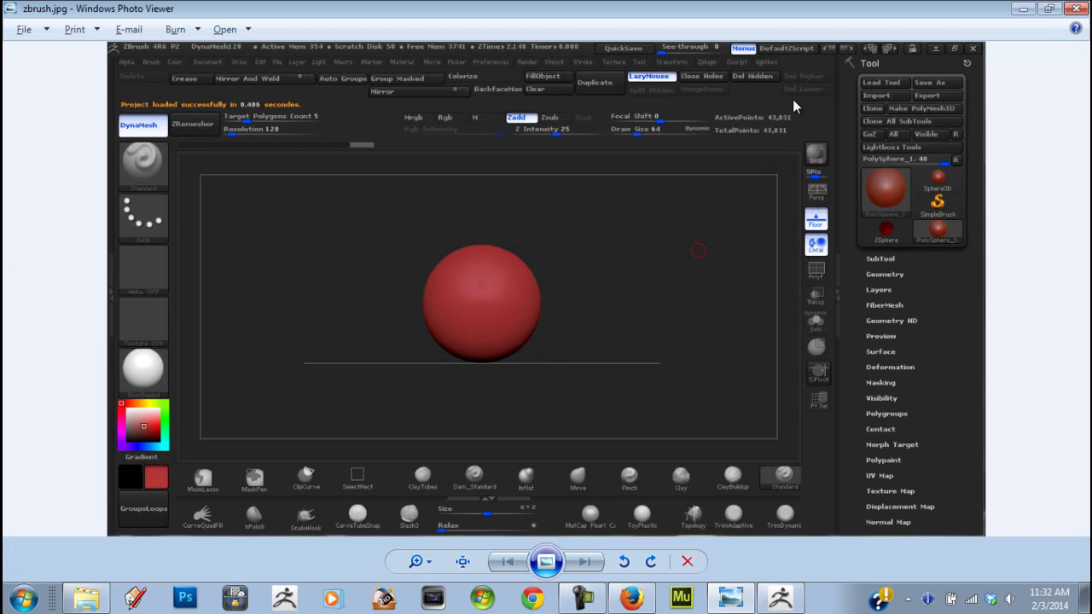
key(alt+Tab)
drag(1079, 129, 1087, 232)
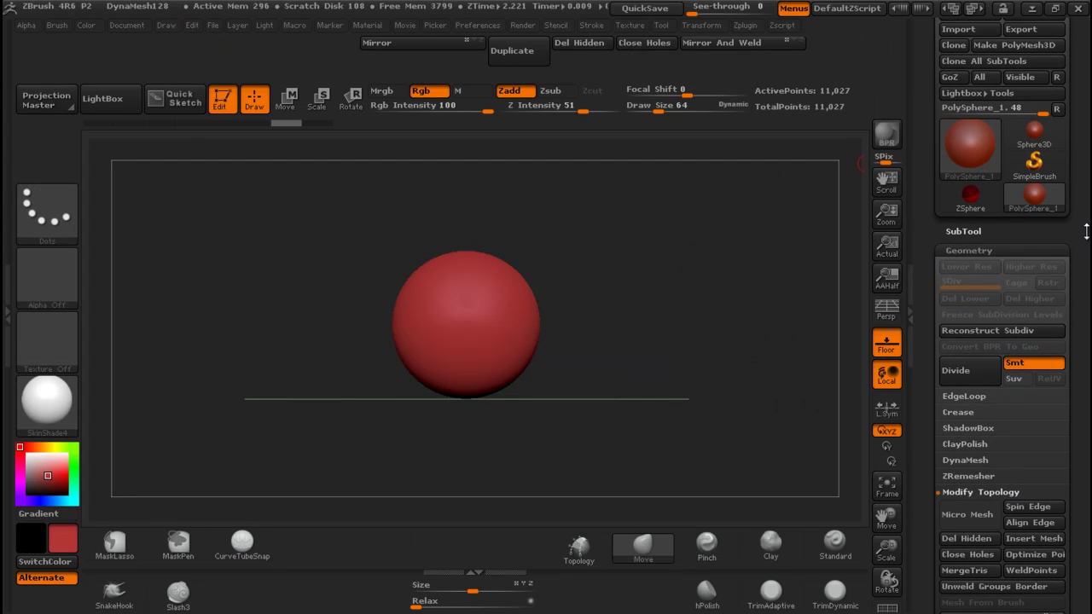
click(963, 232)
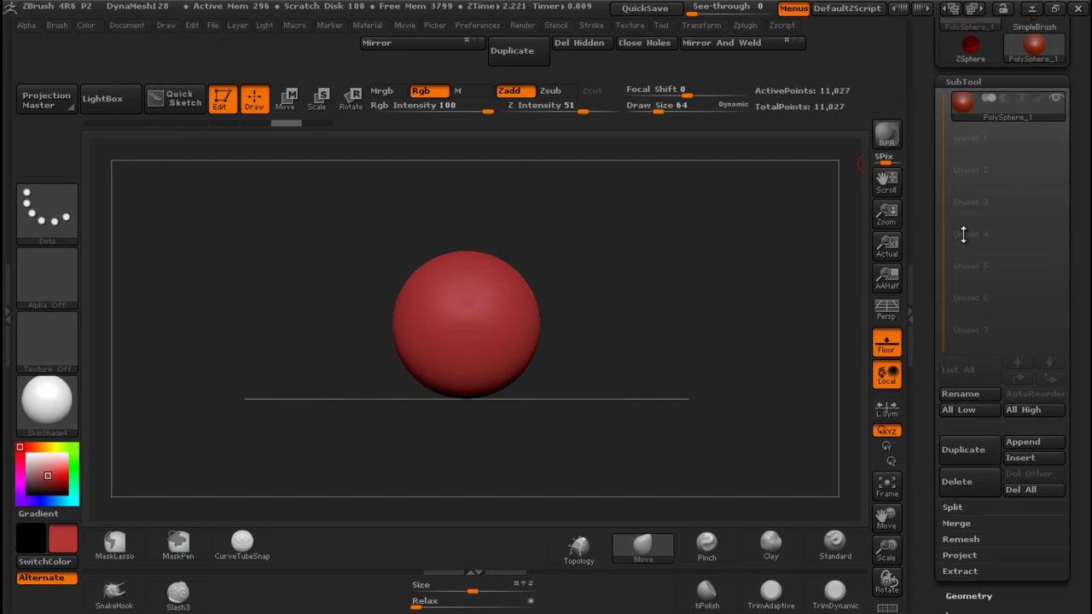
click(955, 526)
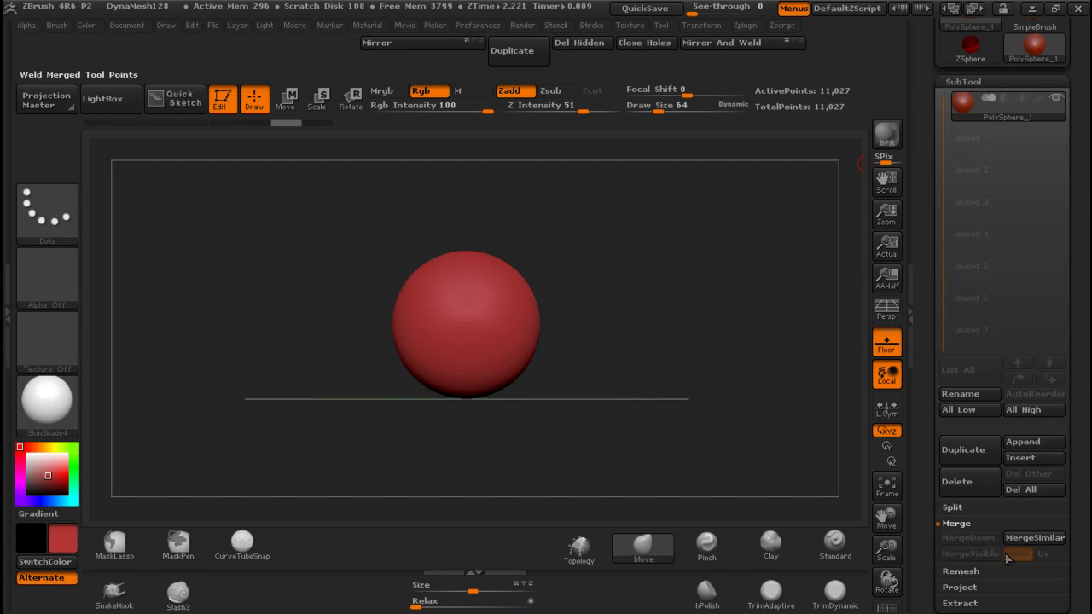
mouse_move(979, 543)
ctrl+alt+mouse_down()
mouse_move(872, 461)
mouse_move(696, 108)
mouse_move(837, 48)
ctrl+alt+mouse_up()
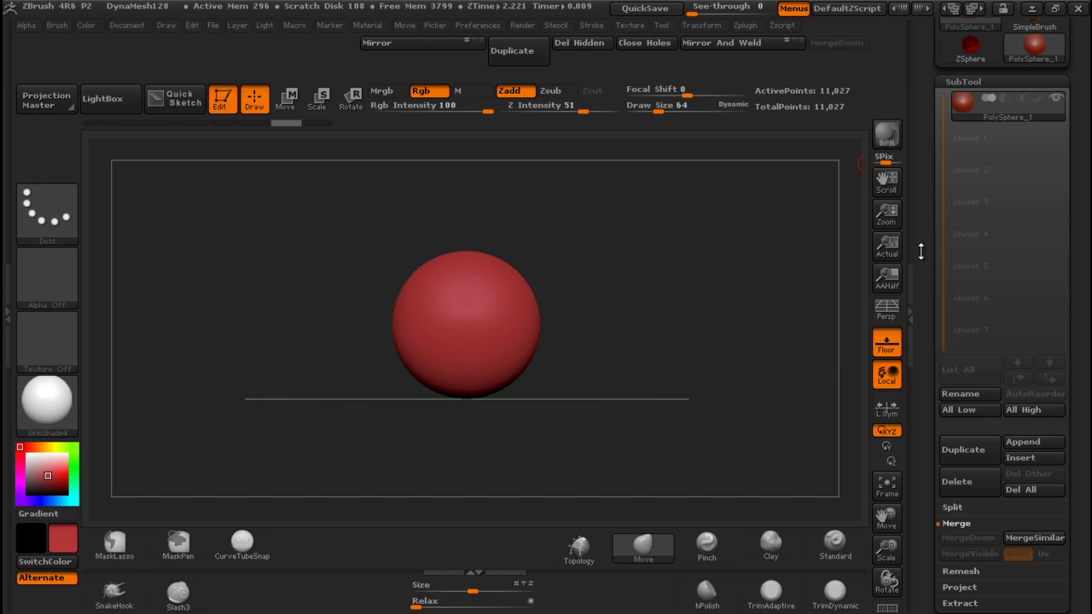
Step: Recheck the reference image and place Split Hidden from the SubTool Split options beneath Del Hidden in the upper shelf
key(alt+Tab)
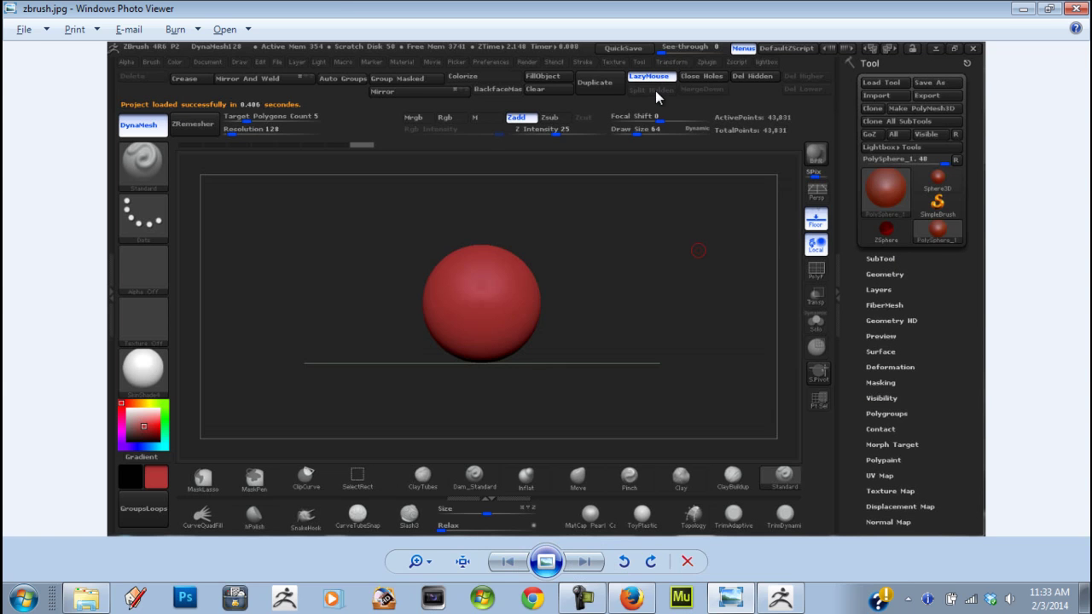
key(alt+Tab)
drag(1081, 456, 1079, 342)
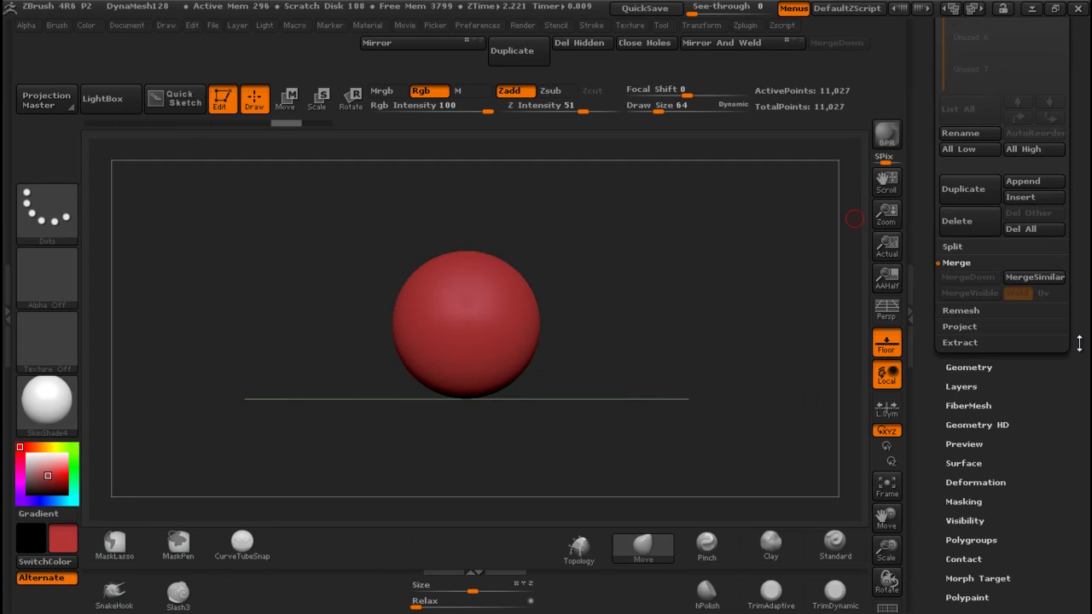
click(952, 247)
mouse_move(1080, 190)
mouse_down()
mouse_move(1087, 317)
mouse_move(1077, 162)
mouse_up()
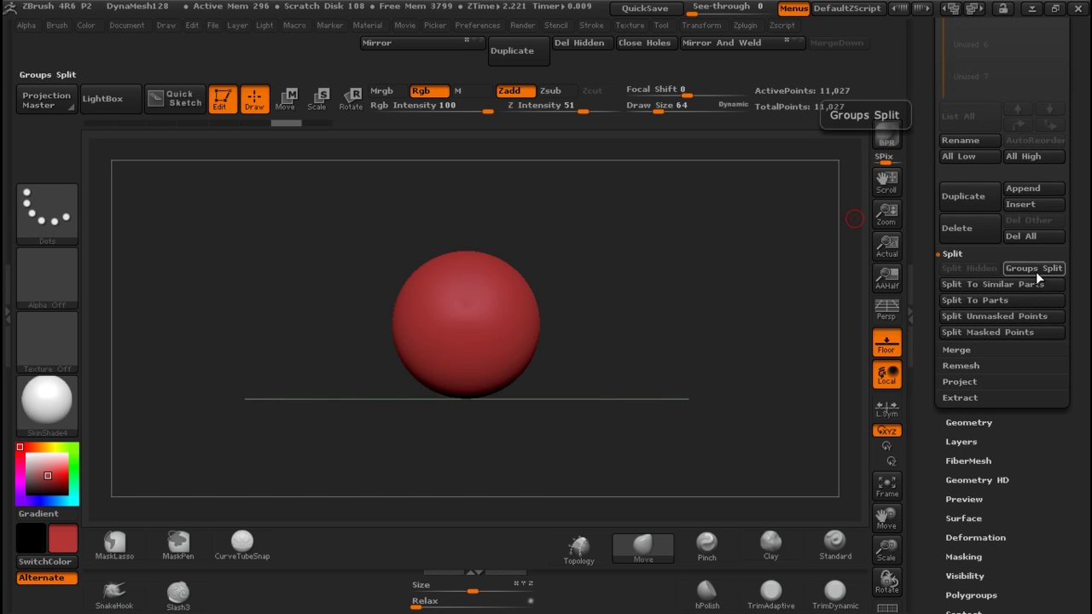
key(ctrl)
ctrl+alt+drag(756, 149, 618, 57)
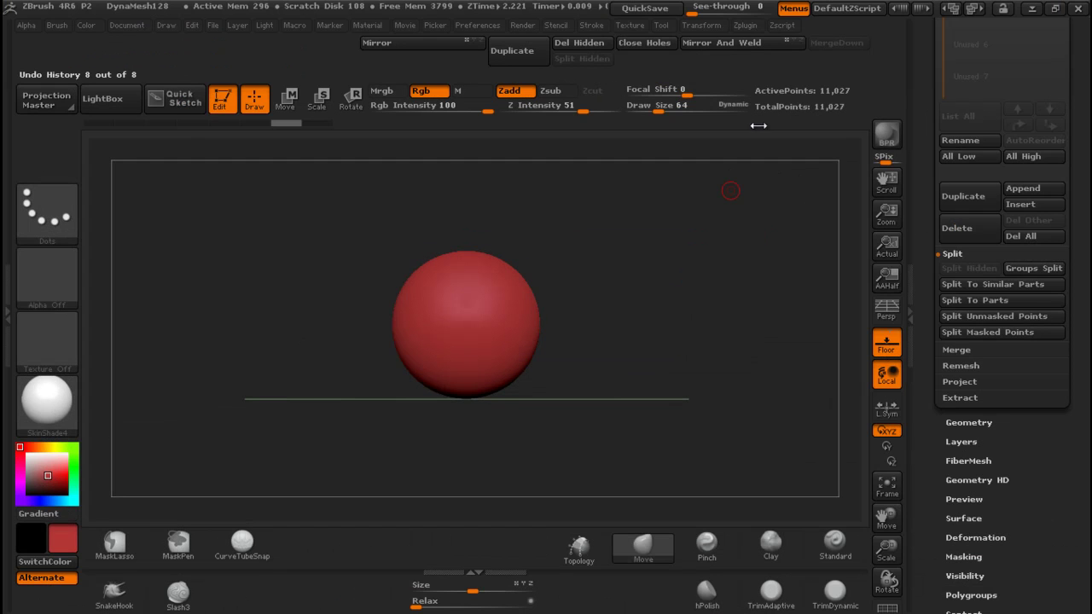
Step: Add LazyMouse from the Stroke palette's Lazy Mouse options to the upper shelf beneath MergeDown
click(589, 28)
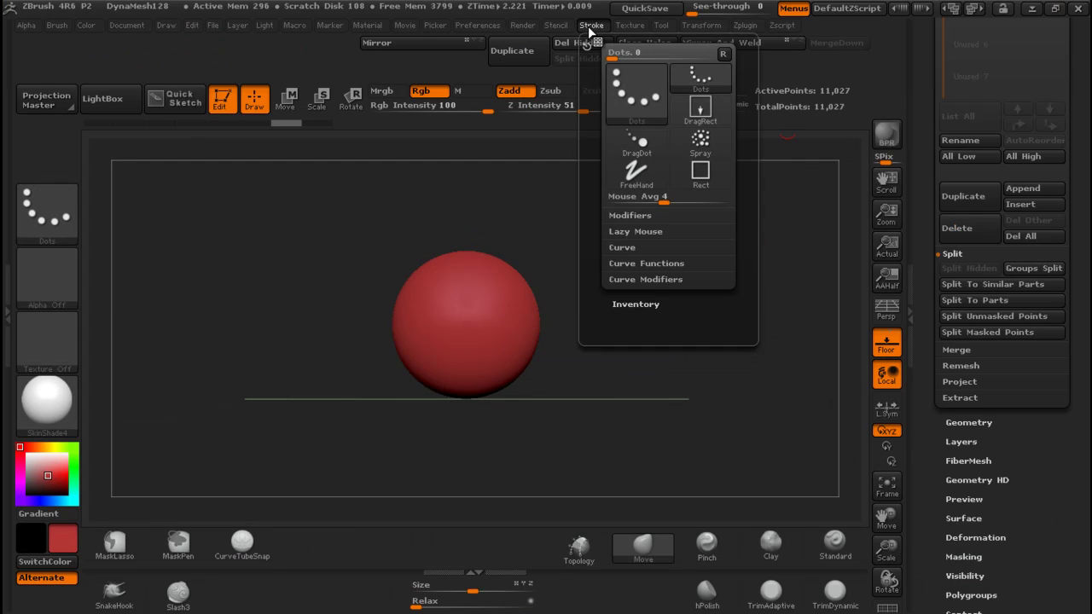
click(632, 239)
key(ctrl)
ctrl+alt+drag(799, 195, 794, 60)
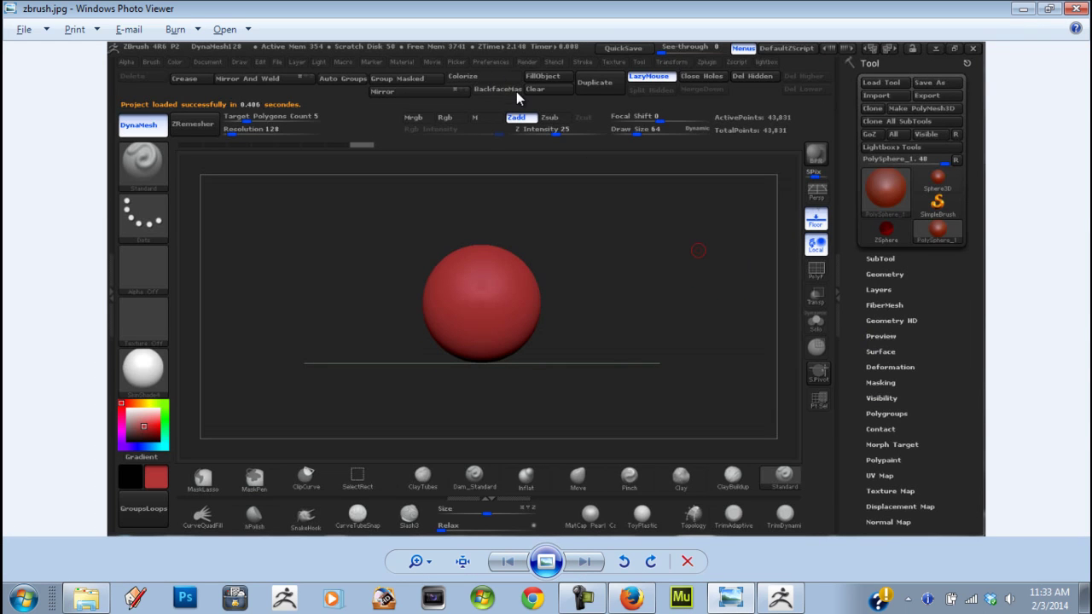
Step: Check the reference and place BackfaceMask from the brush Auto Masking options beneath Close Holes in the upper shelf
key(alt+Tab)
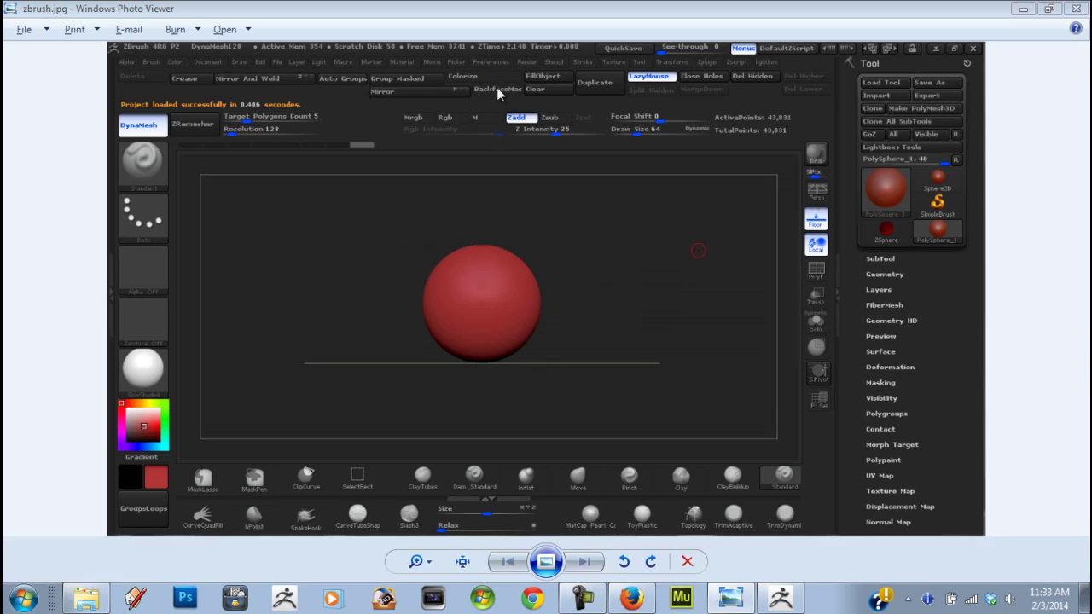
click(56, 25)
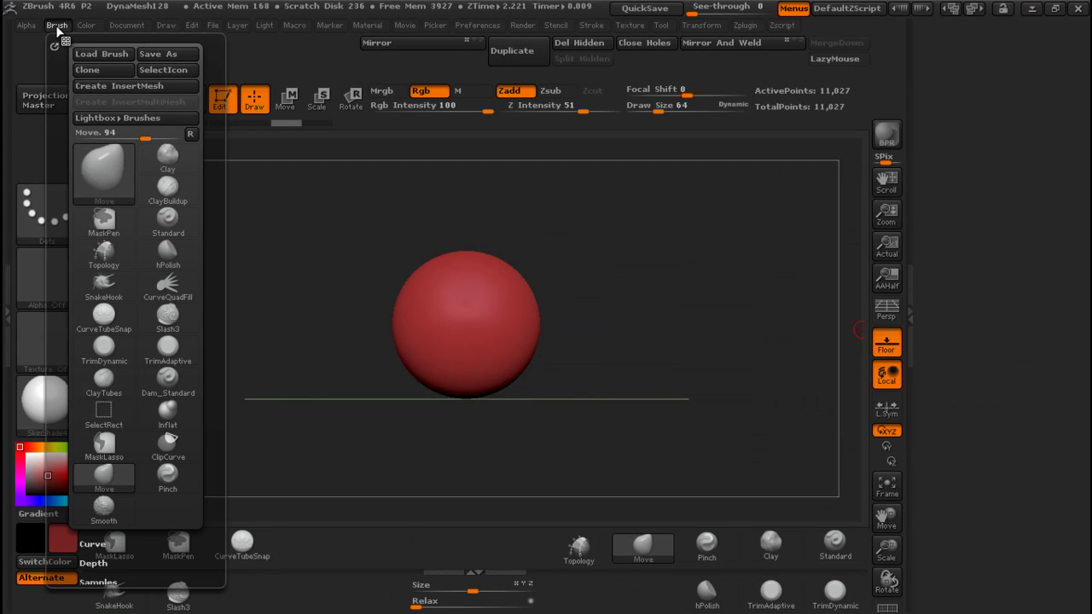
drag(218, 357, 216, 212)
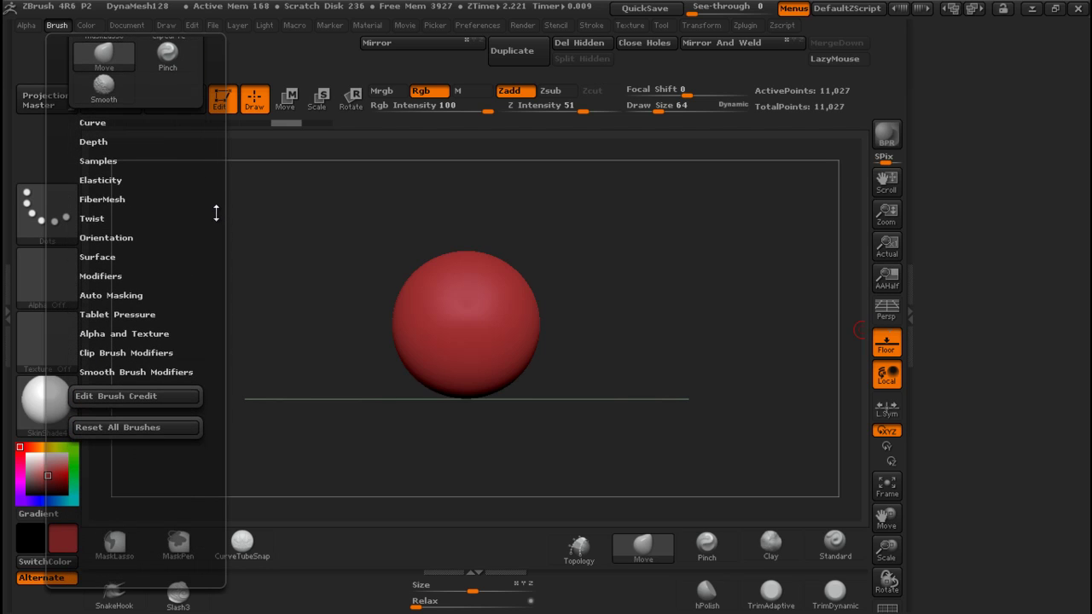
click(117, 296)
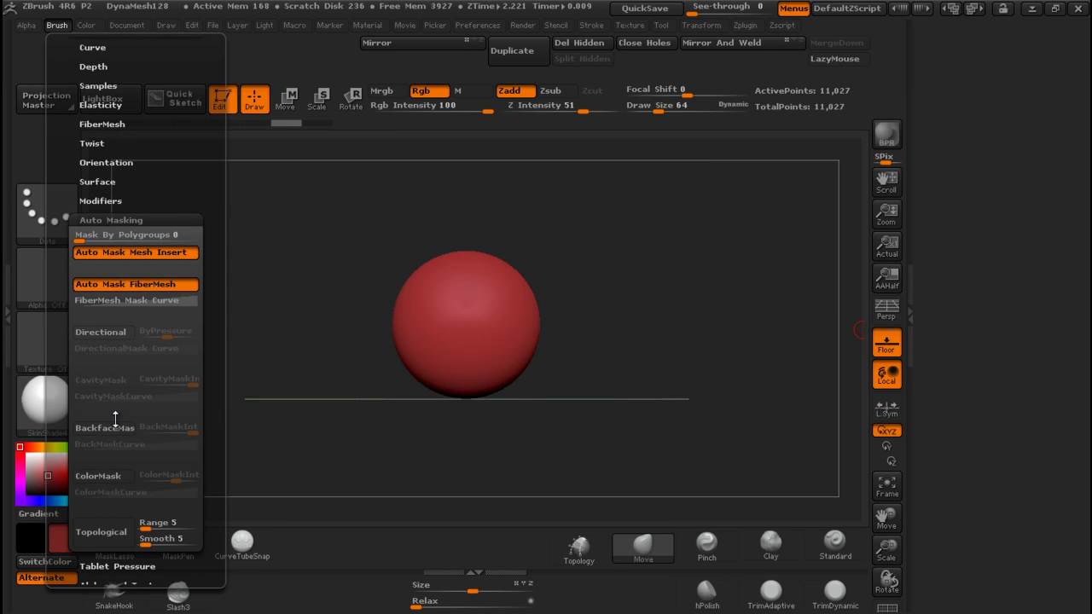
mouse_move(100, 426)
ctrl+alt+mouse_down()
mouse_move(363, 222)
mouse_move(509, 70)
mouse_move(444, 47)
mouse_move(674, 58)
ctrl+alt+mouse_up()
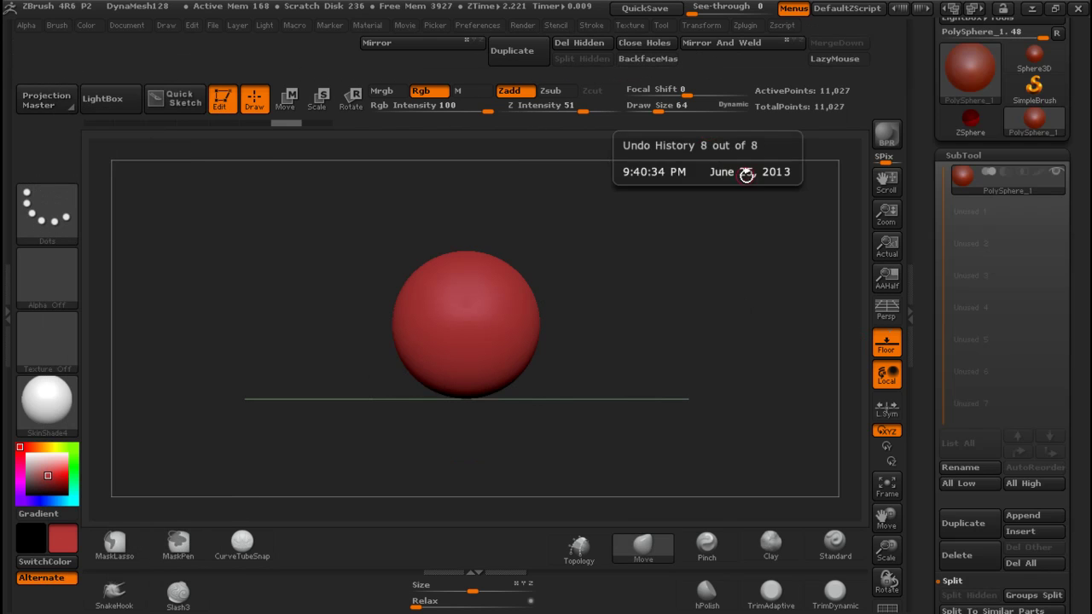
Step: Glance at the reference image, and append a Plane3D mesh to the sphere as a new subtool
key(alt+Tab)
key(alt+Tab)
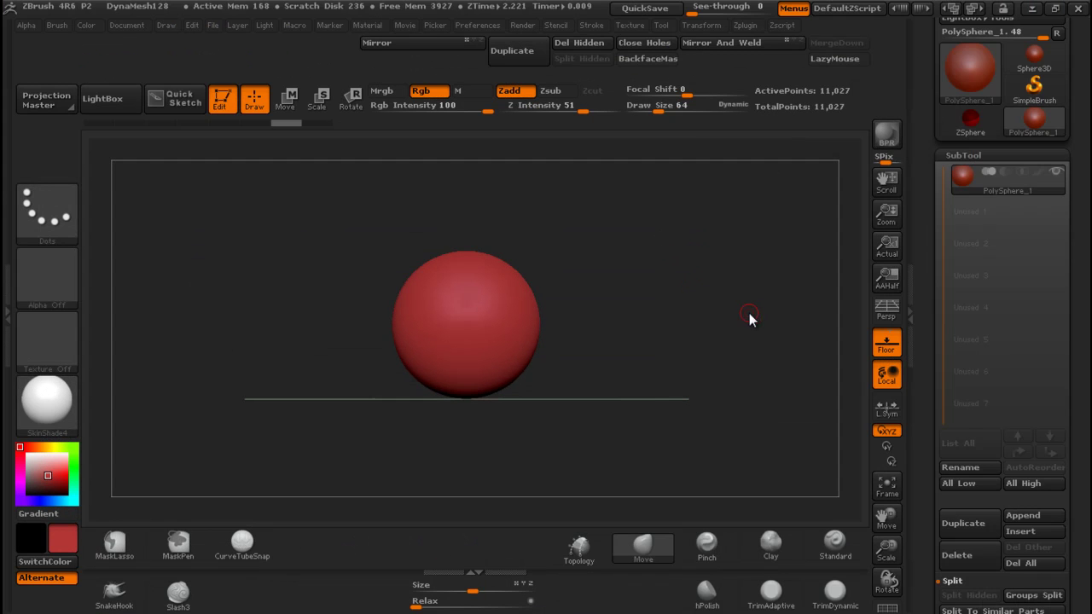
click(1030, 514)
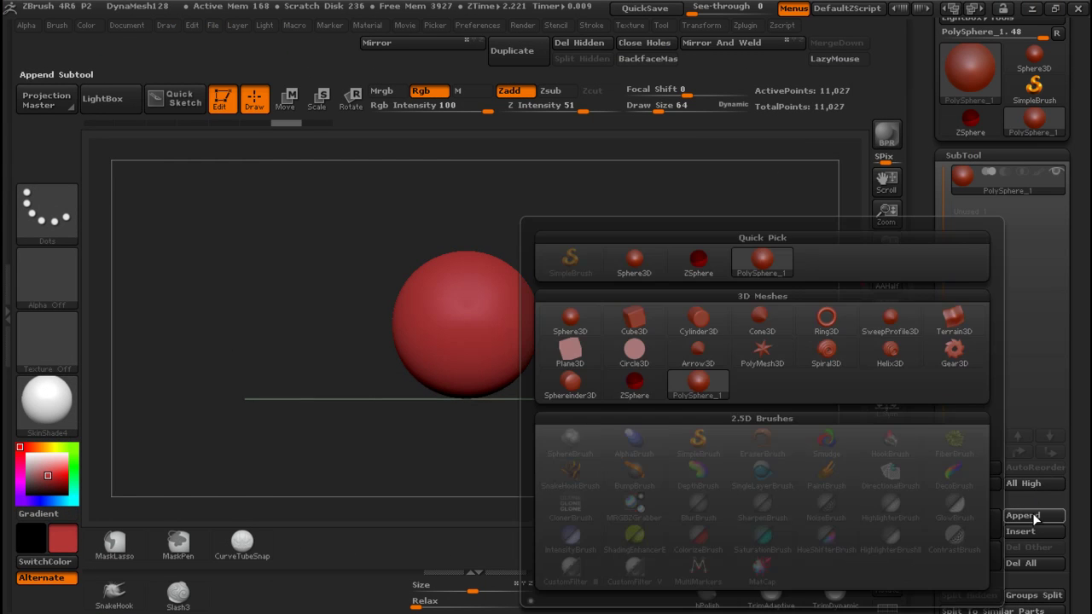
click(583, 363)
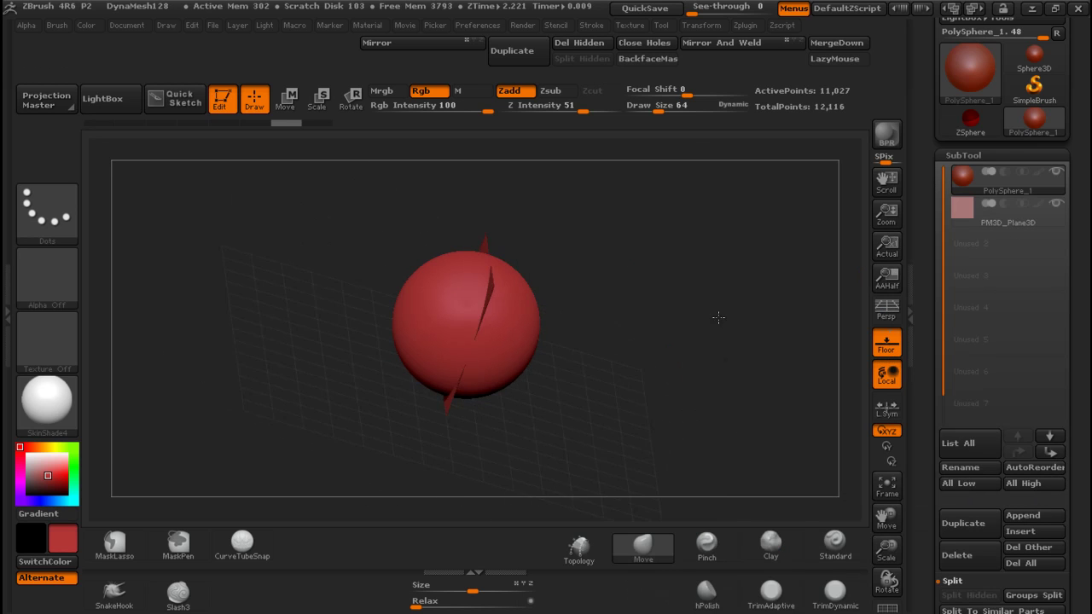
shift+drag(746, 262, 804, 236)
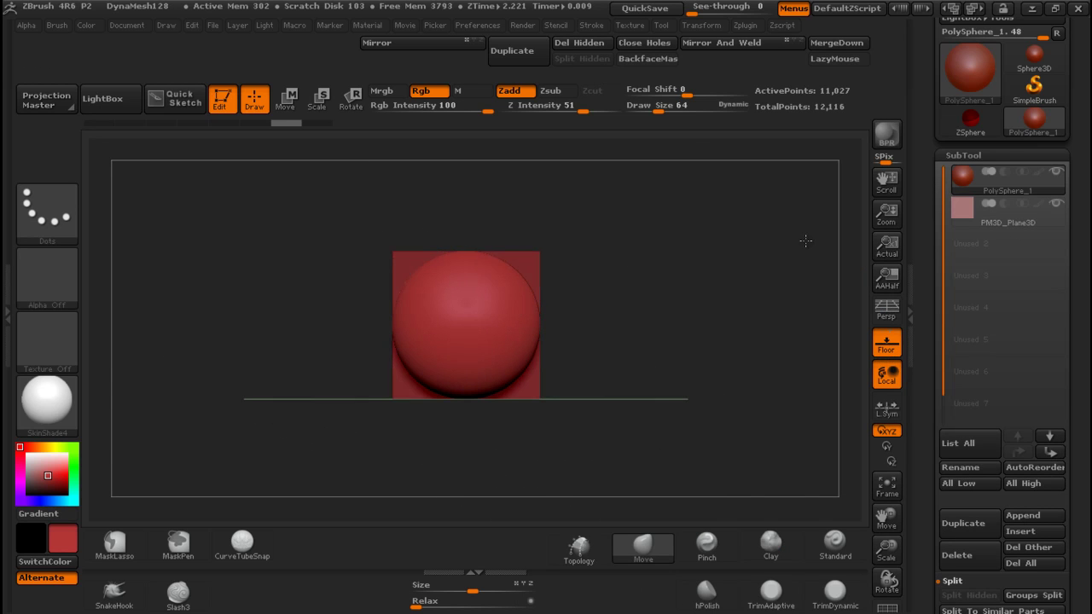
Step: Make the plane the active subtool and hide the PolySphere_1 subtool
click(1057, 173)
click(1047, 213)
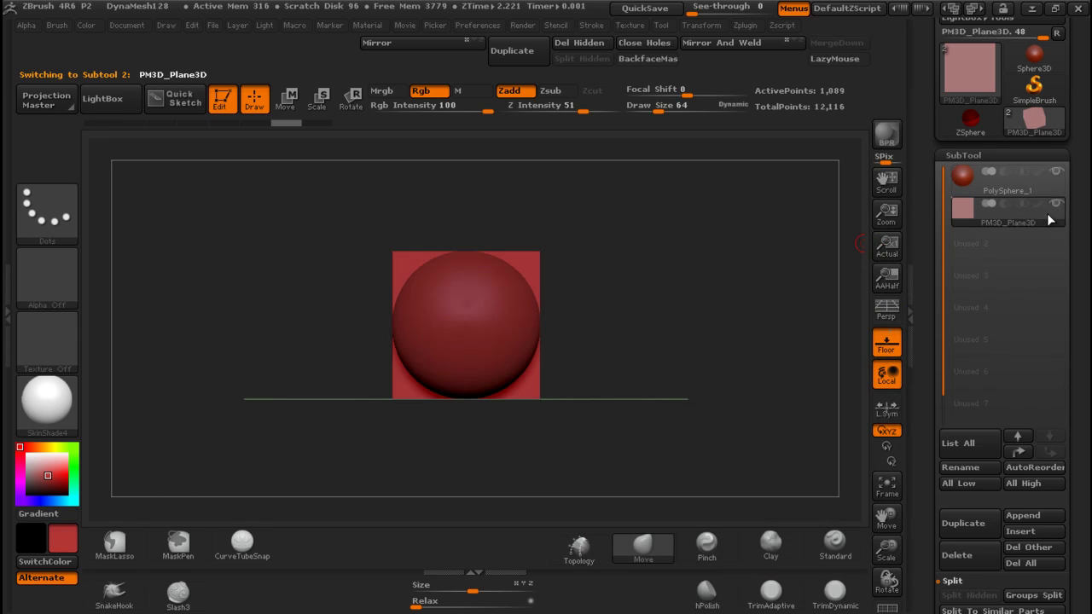
click(1058, 173)
mouse_move(600, 327)
mouse_down()
mouse_move(751, 316)
mouse_move(605, 319)
mouse_up()
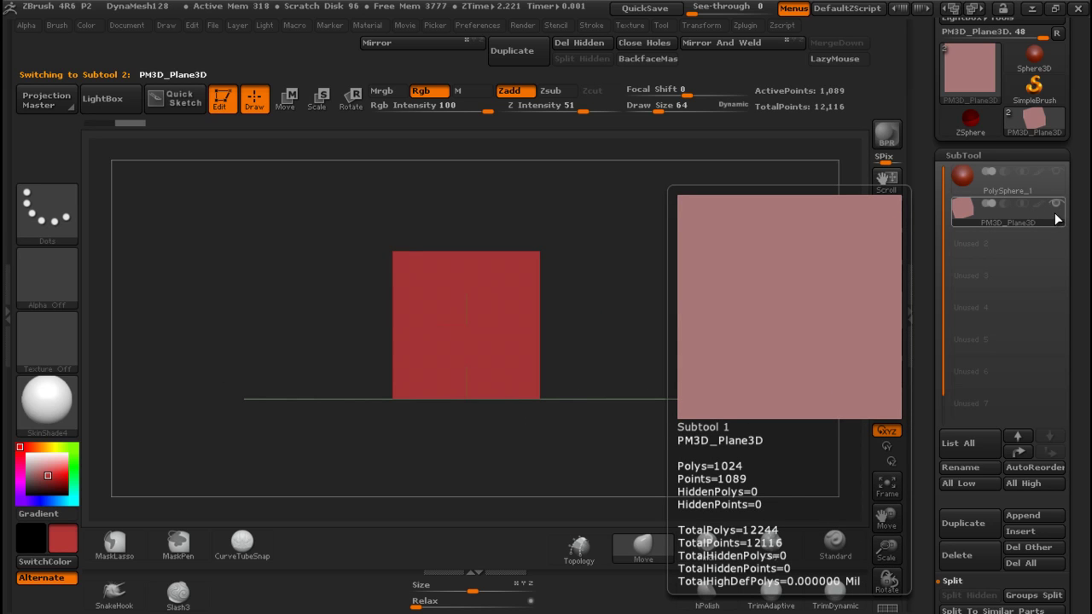
Step: Insert a Cube3D subtool below the plane and make the cube the active subtool
click(1034, 531)
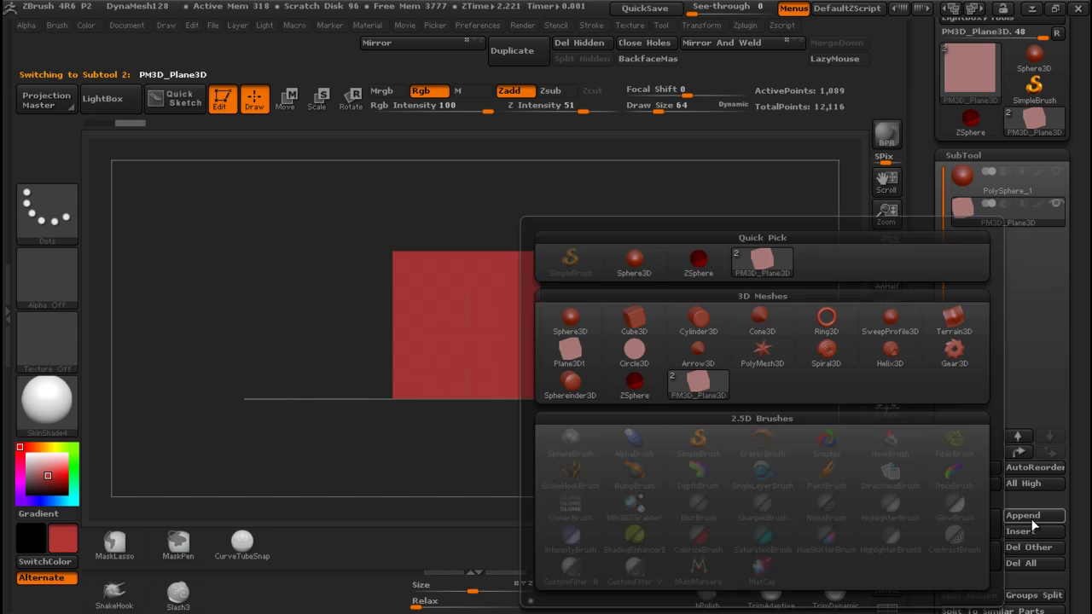
click(636, 321)
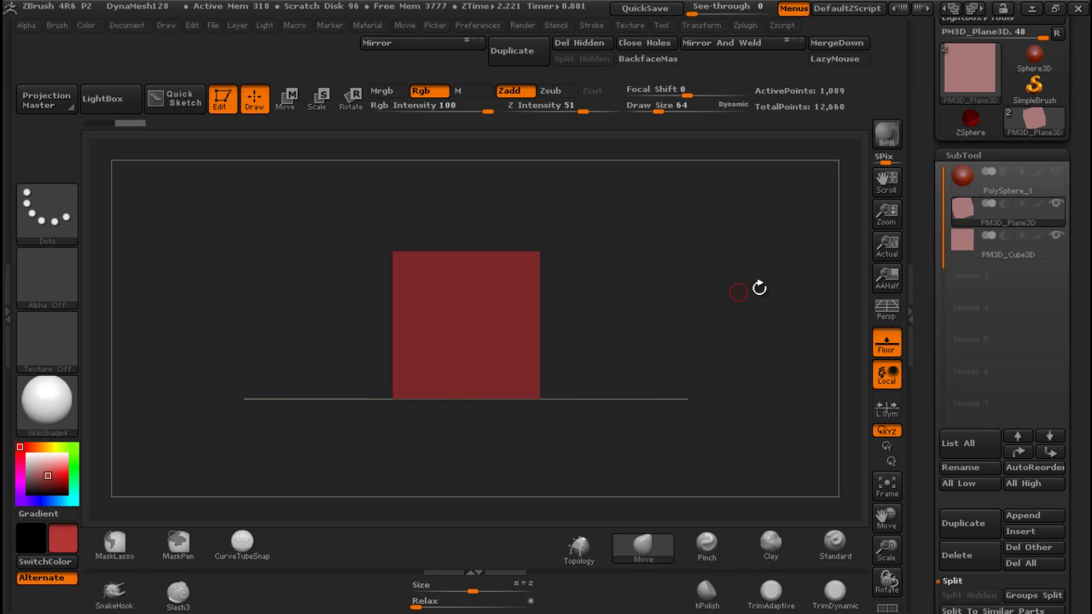
click(1055, 250)
drag(680, 289, 654, 314)
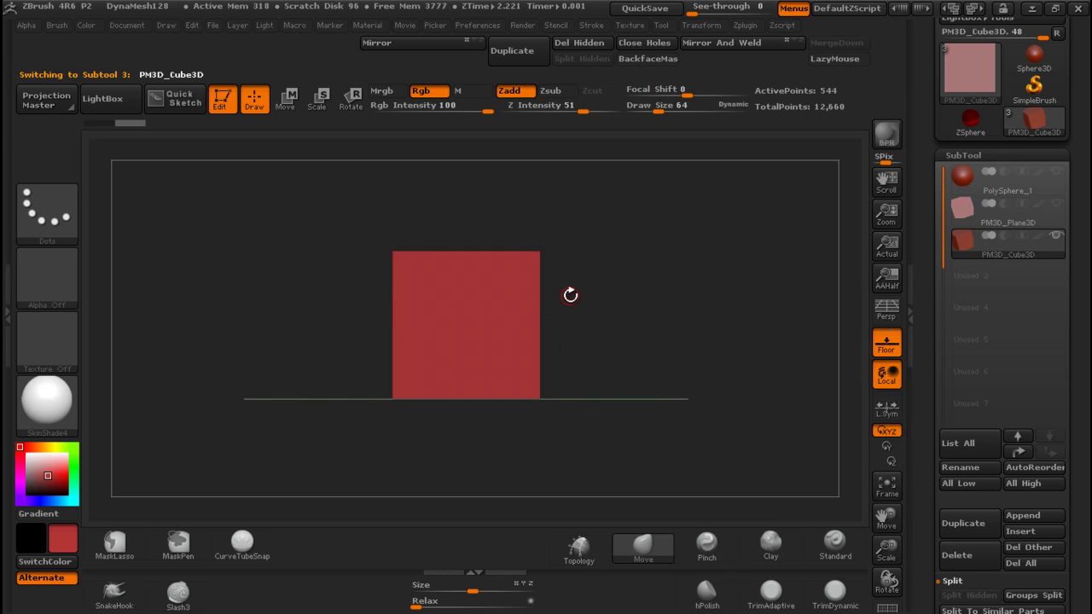
key(w)
mouse_move(504, 306)
mouse_down()
mouse_move(762, 306)
mouse_move(508, 314)
mouse_up()
drag(670, 385, 689, 351)
key(q)
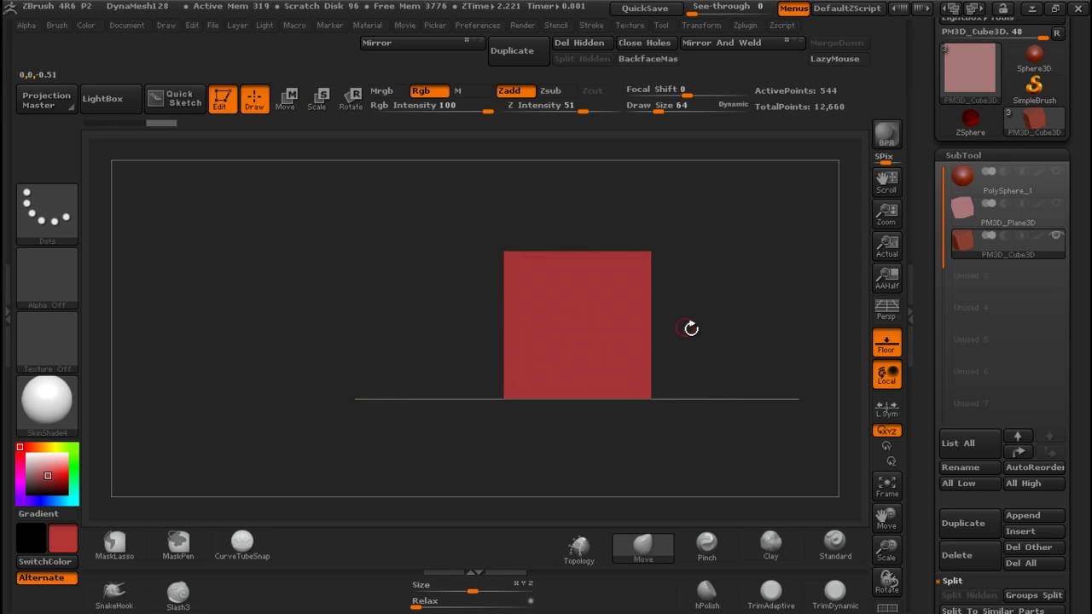
Step: Choose the Standard brush and set its Draw Size to 180 and Z Intensity to 100
click(848, 544)
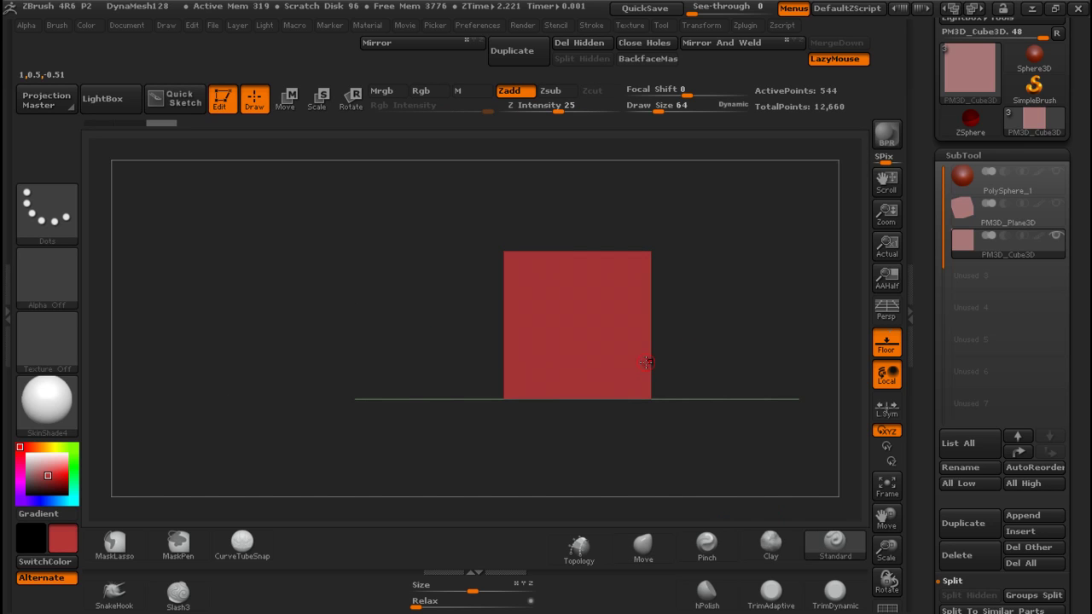
key(])
key(])
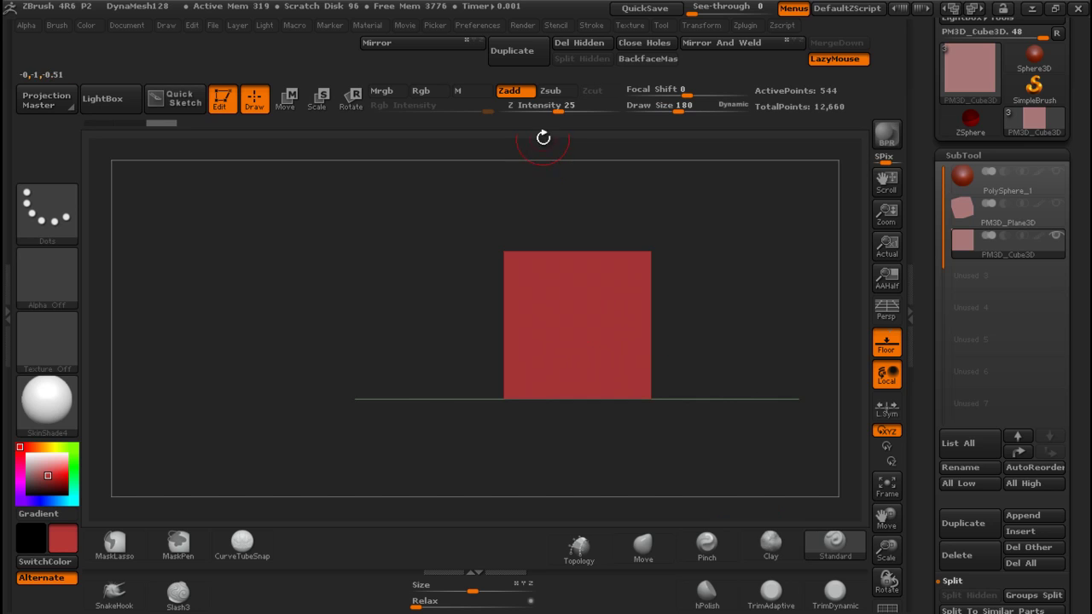
drag(556, 109, 634, 115)
Step: Sculpt a test stroke on the cube's face, inspect it from other sides, and undo the stroke
mouse_move(575, 320)
mouse_down()
mouse_move(587, 312)
mouse_move(566, 312)
mouse_up()
drag(379, 326, 562, 320)
drag(702, 312, 719, 285)
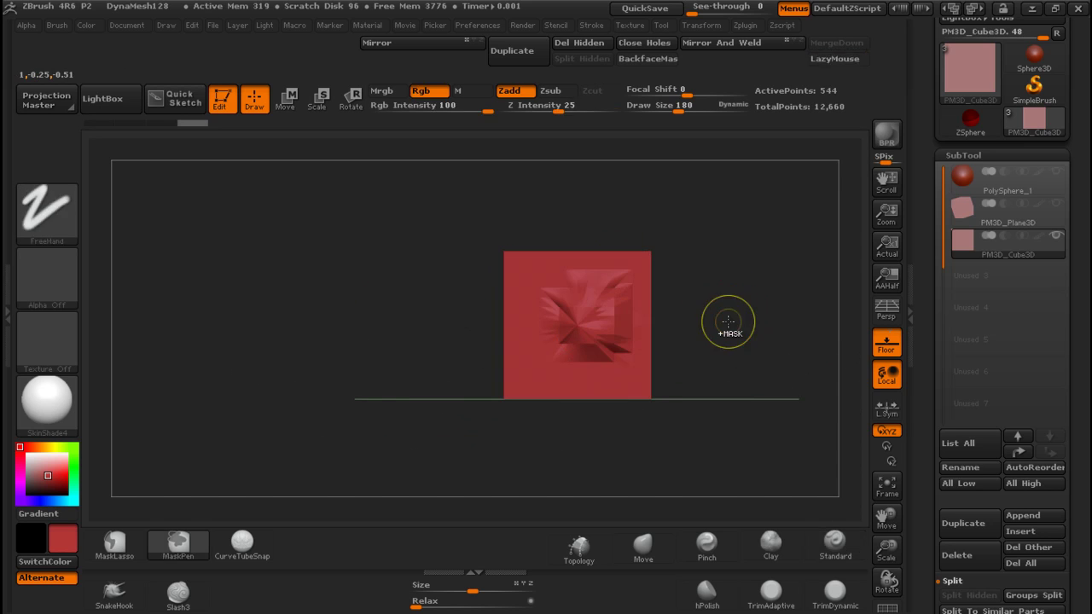
key(ctrl+z)
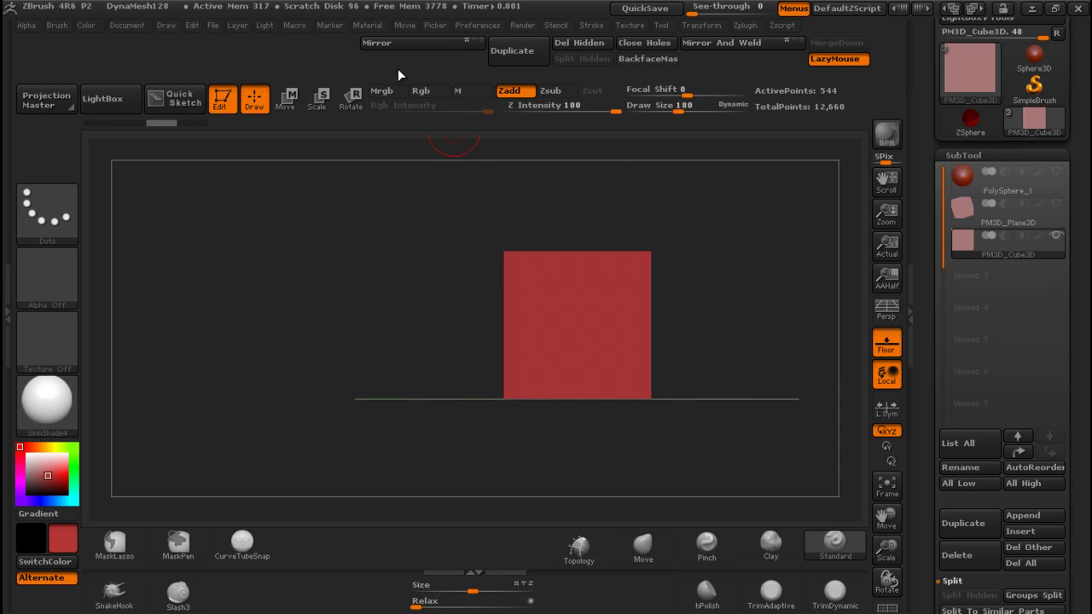
Step: Turn on BackfaceMask from the upper shelf and sculpt a test stroke on the cube, inspecting both sides
click(634, 58)
drag(592, 313, 587, 340)
mouse_move(486, 324)
mouse_down()
mouse_move(446, 321)
mouse_move(517, 333)
mouse_move(407, 305)
mouse_move(494, 324)
mouse_move(211, 314)
mouse_move(444, 326)
mouse_up()
mouse_move(609, 331)
mouse_down()
mouse_move(578, 343)
mouse_move(624, 338)
mouse_up()
mouse_move(751, 344)
mouse_down()
mouse_move(582, 334)
mouse_move(580, 314)
mouse_move(655, 332)
mouse_move(587, 294)
mouse_move(654, 334)
mouse_up()
mouse_move(733, 291)
mouse_down()
mouse_move(778, 307)
mouse_move(889, 285)
mouse_up()
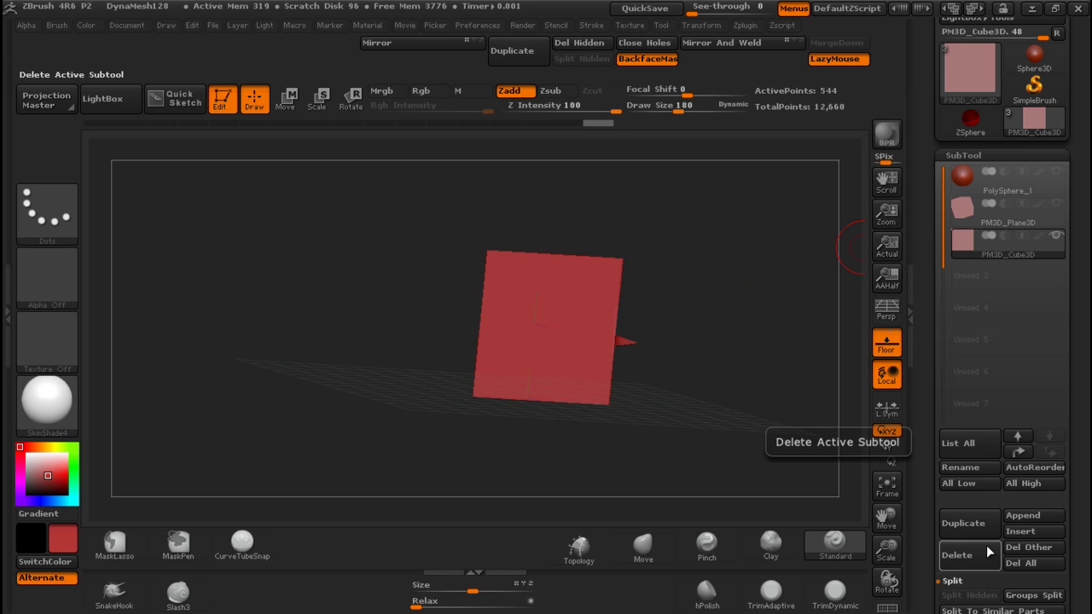
Step: Delete the cube subtool and make PolySphere_1 the active subtool
click(958, 555)
click(793, 583)
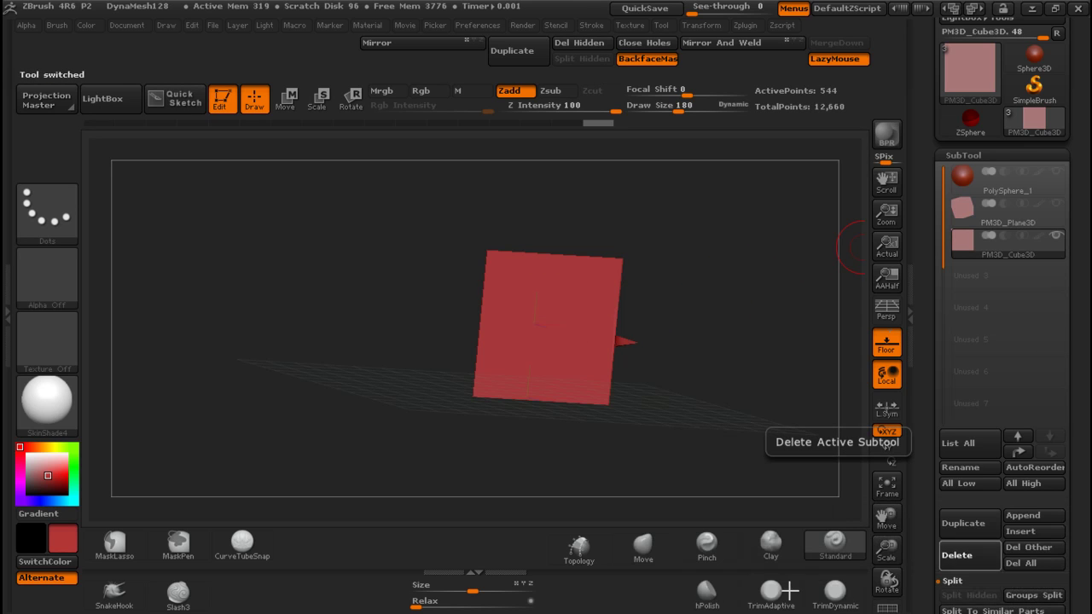
click(1045, 180)
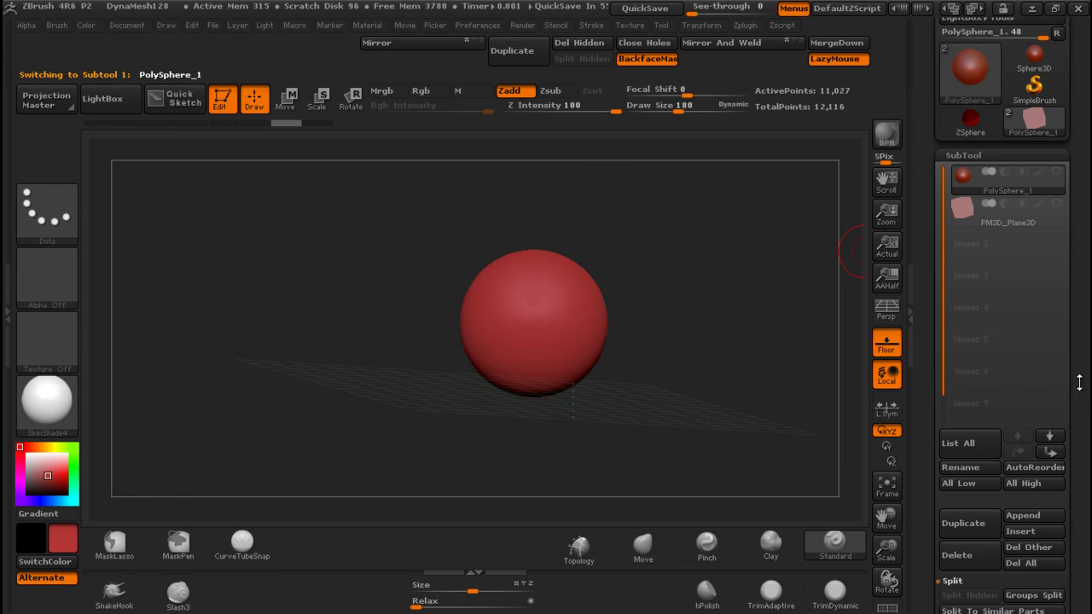
Step: Add the Polypaint Colorize button to the upper shelf, beside the Mirror button
scroll(1078, 385, down, 10)
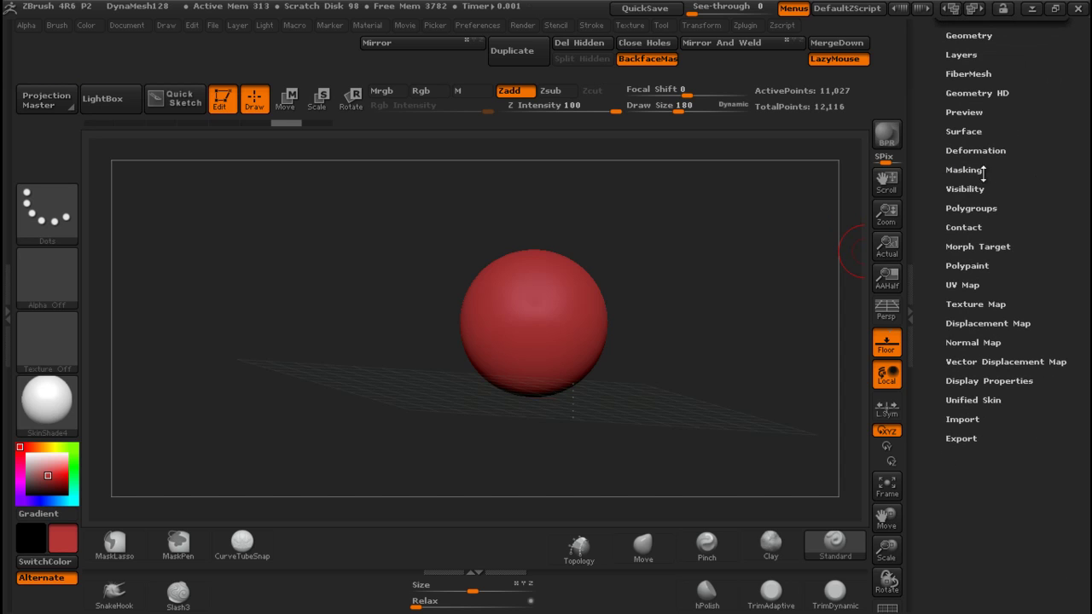
click(966, 265)
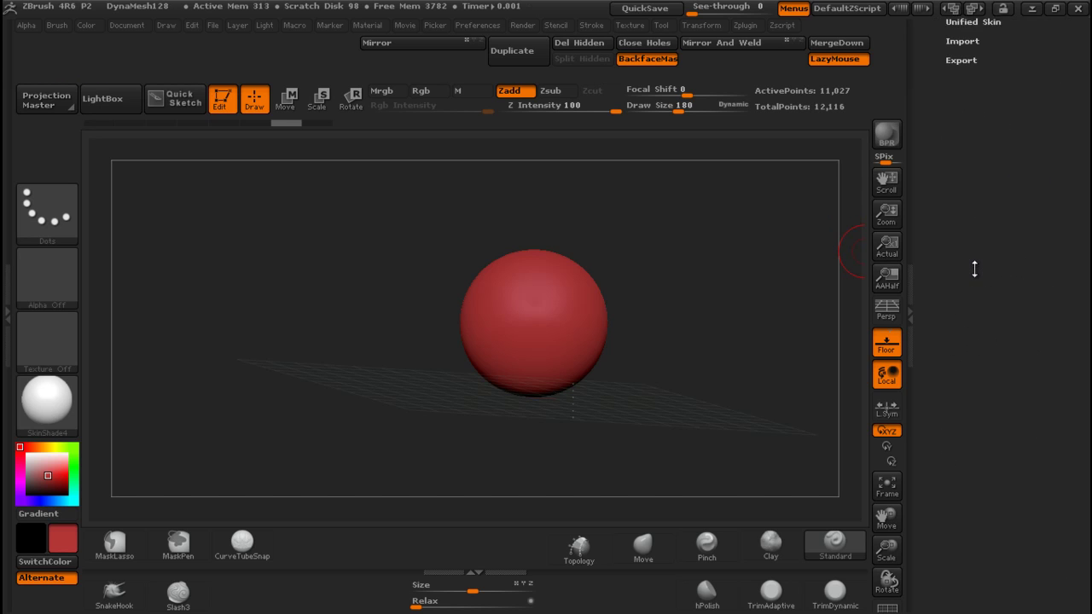
scroll(1012, 248, up, 5)
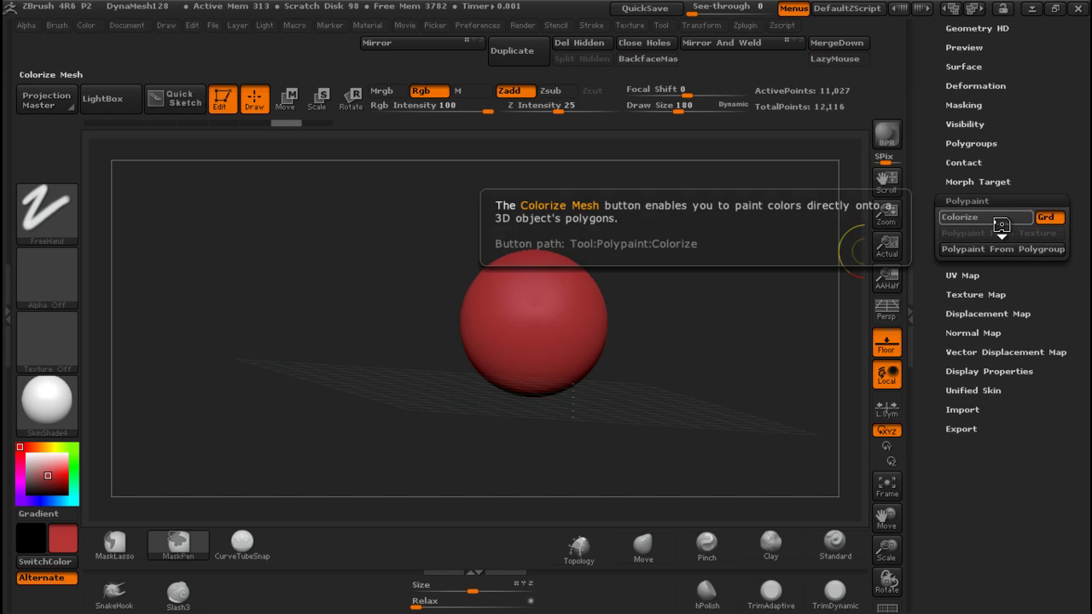
mouse_move(988, 218)
ctrl+alt+mouse_down()
mouse_move(906, 184)
mouse_move(365, 38)
mouse_move(314, 42)
ctrl+alt+mouse_up()
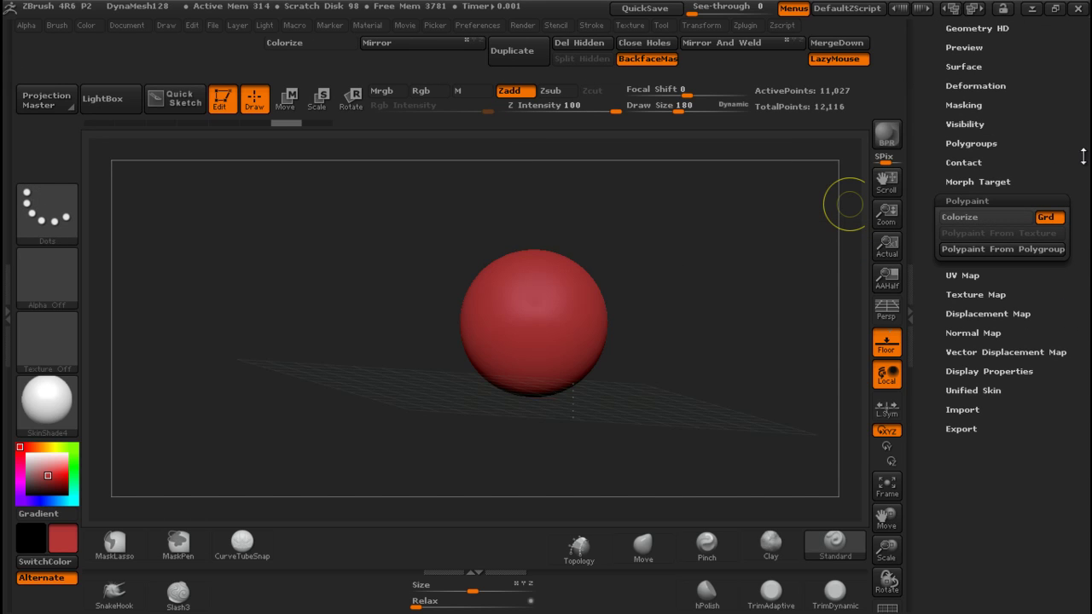
Step: Add the Color palette's FillObject button to the upper shelf directly below Colorize
click(33, 27)
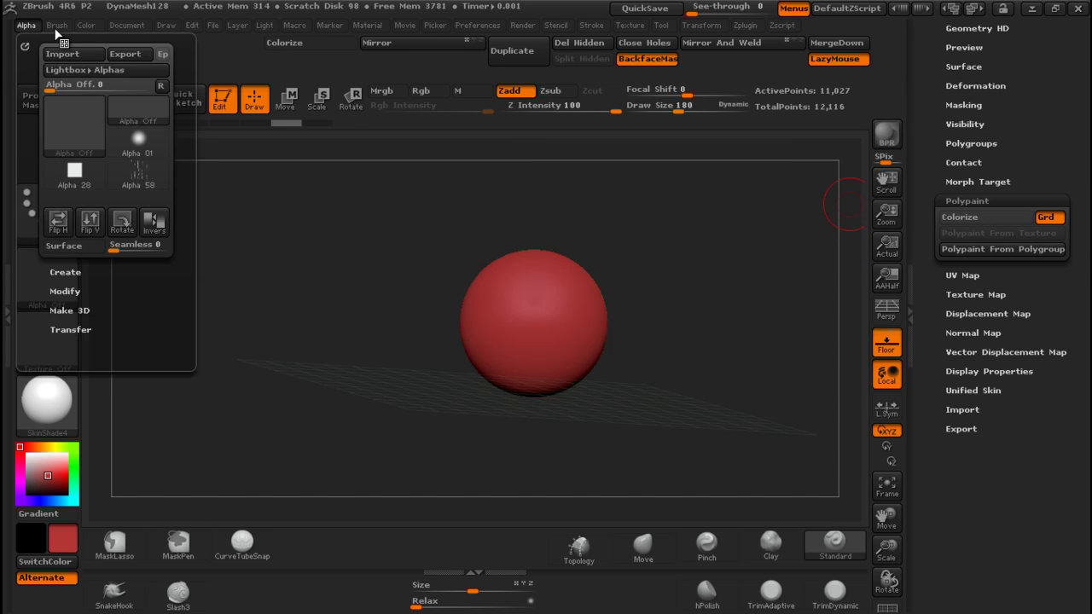
click(63, 26)
click(87, 27)
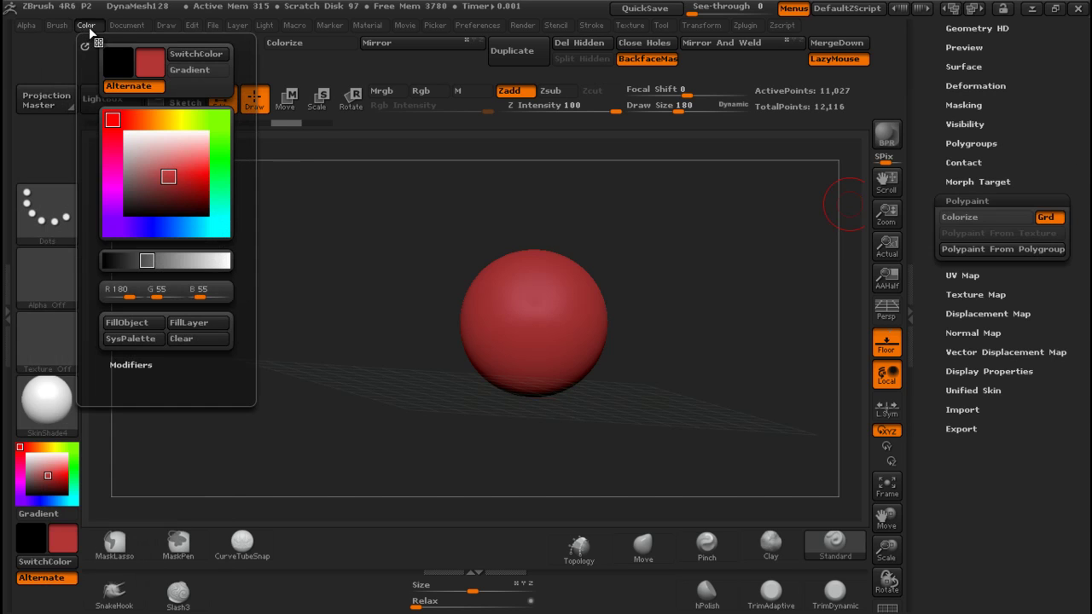
click(56, 26)
click(87, 27)
key(ctrl)
mouse_move(143, 323)
ctrl+alt+drag(142, 322, 315, 60)
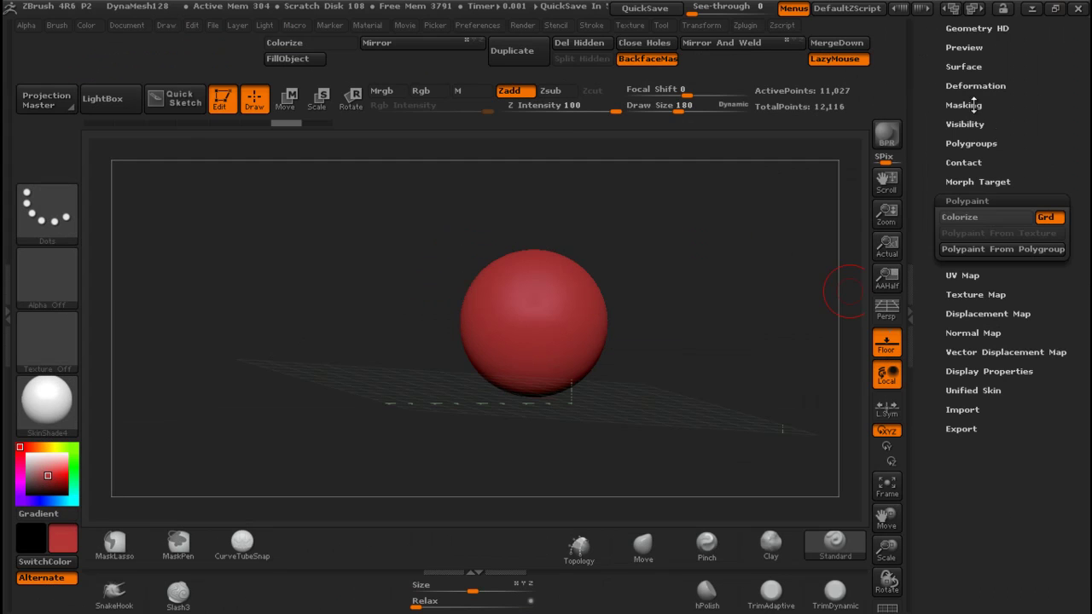
Step: Try a second Deformation Mirror button below the existing Mirror on the upper shelf, and remove the duplicate
click(975, 85)
key(ctrl)
ctrl+alt+drag(982, 92, 412, 55)
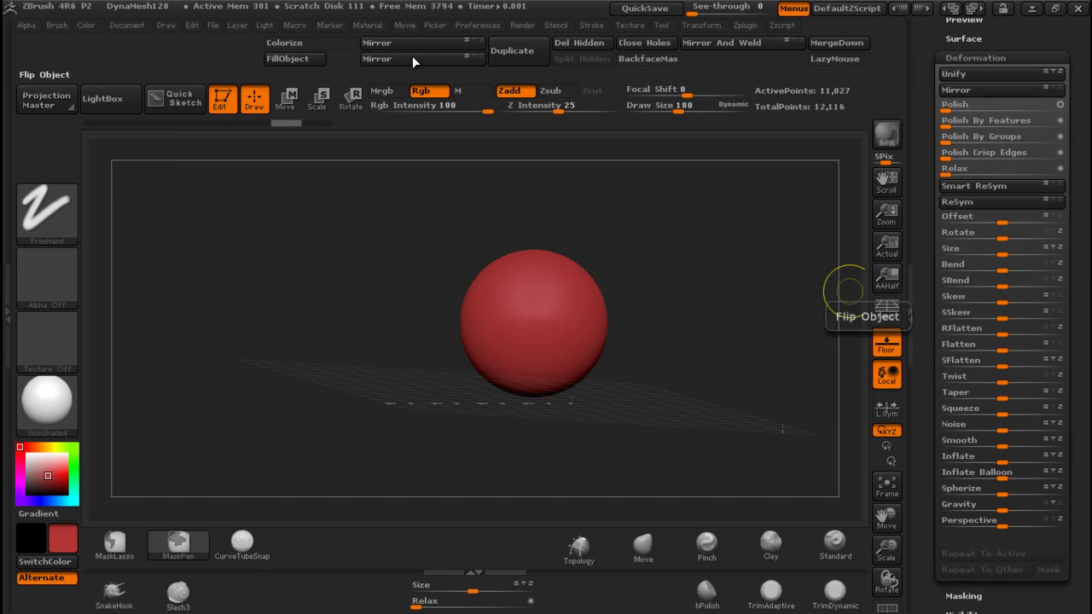
click(647, 159)
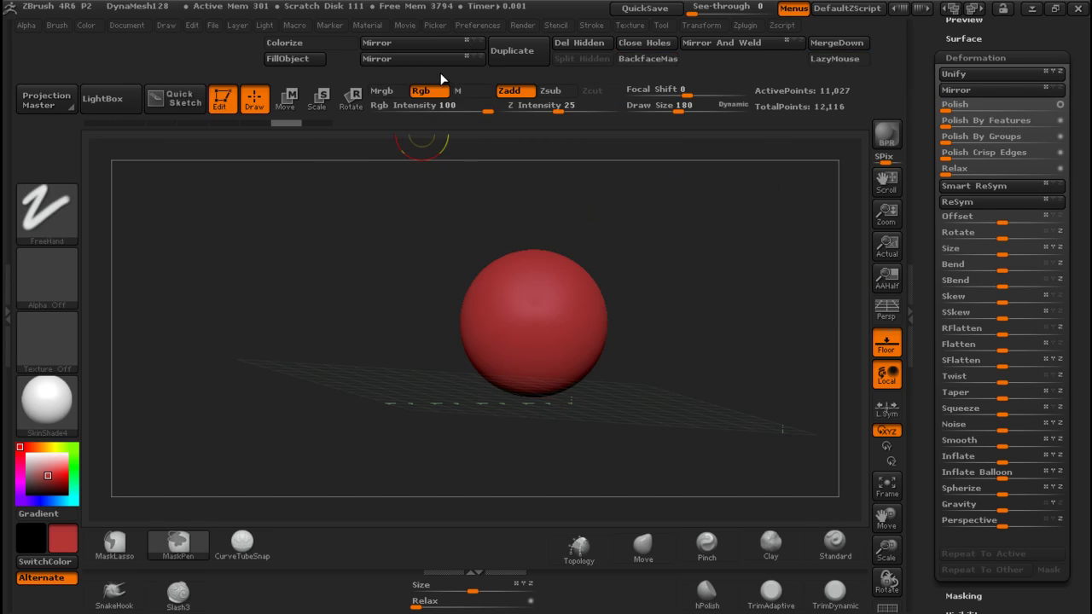
mouse_move(442, 61)
ctrl+alt+mouse_down()
mouse_move(719, 300)
mouse_move(741, 269)
ctrl+alt+mouse_up()
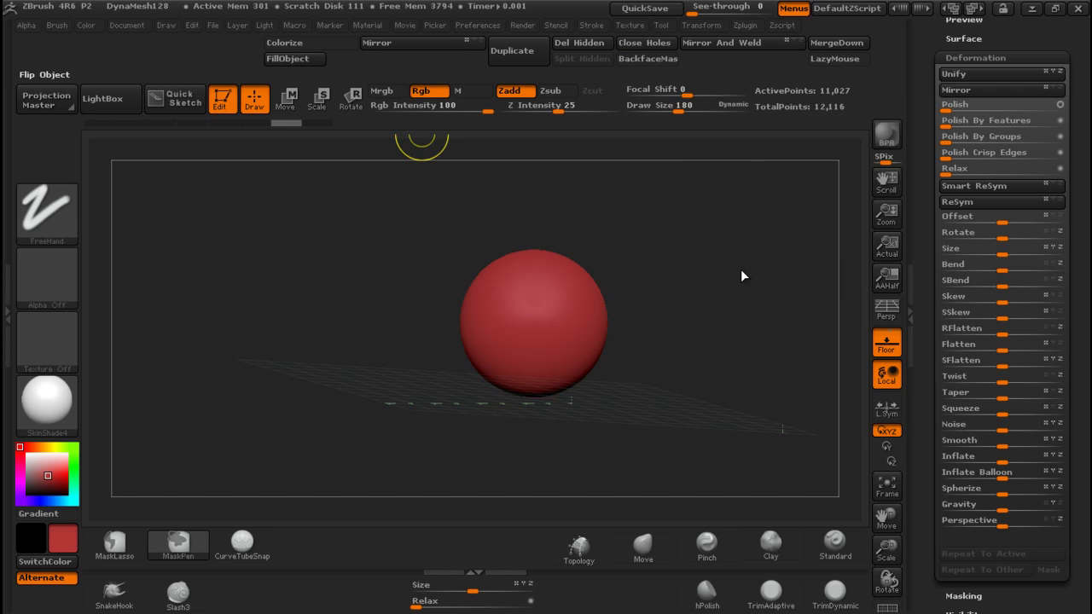
Step: Check the zbrush.jpg reference and add the Geometry DynaMesh button to the upper shelf above Projection Master
key(alt+Tab)
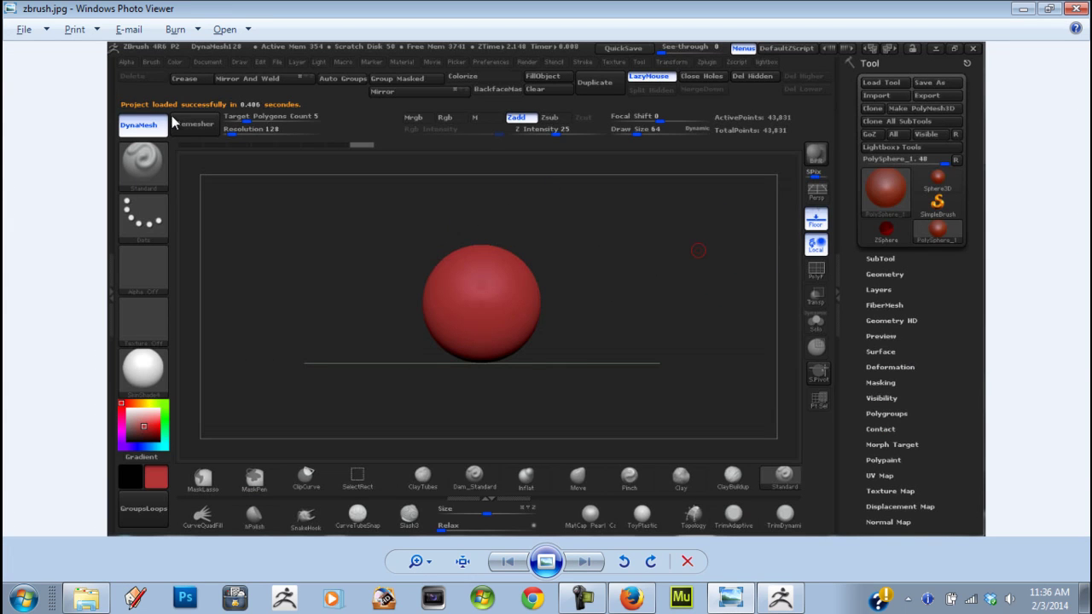
key(alt+Tab)
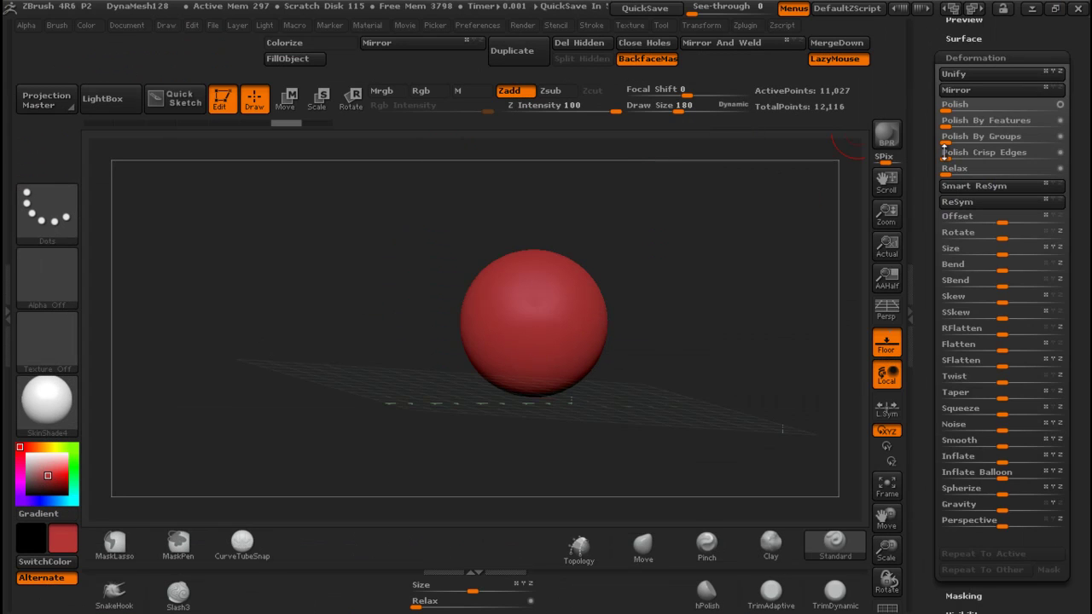
drag(1068, 41, 1089, 179)
scroll(1029, 165, down, 5)
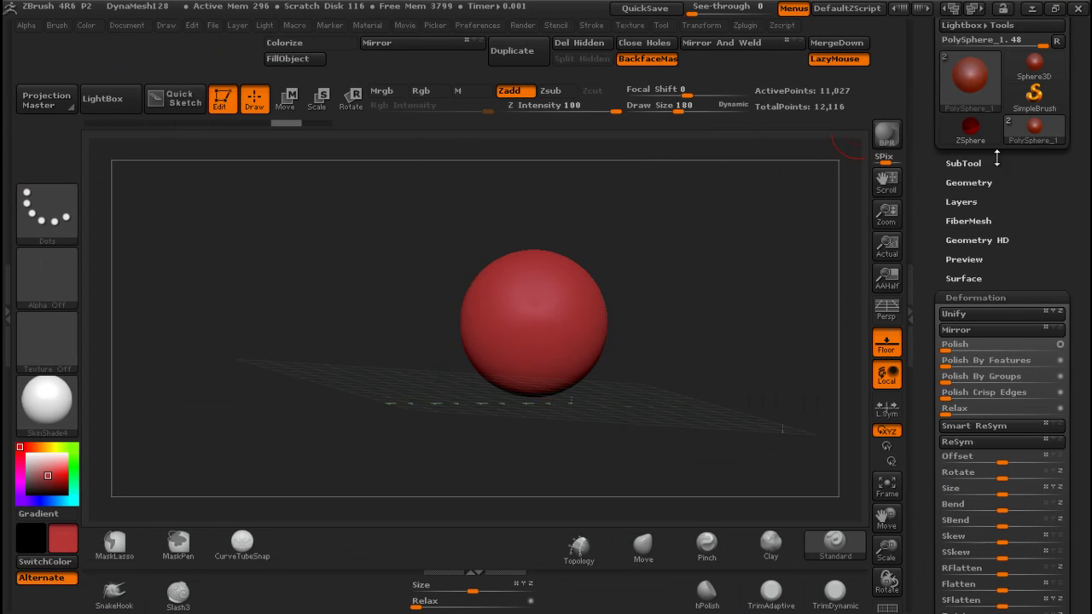
click(964, 162)
scroll(938, 476, down, 3)
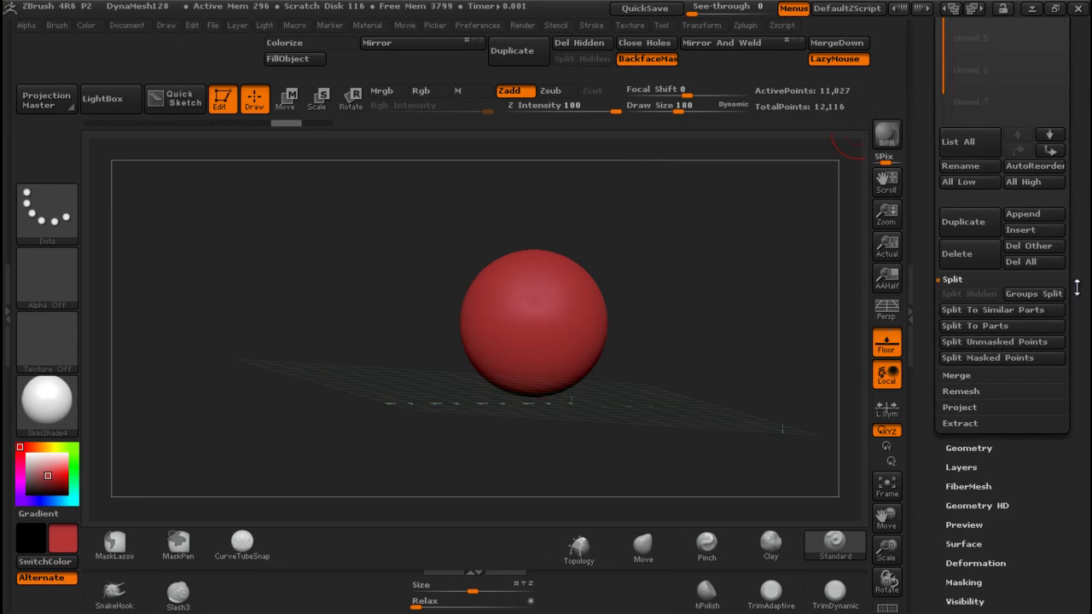
click(969, 447)
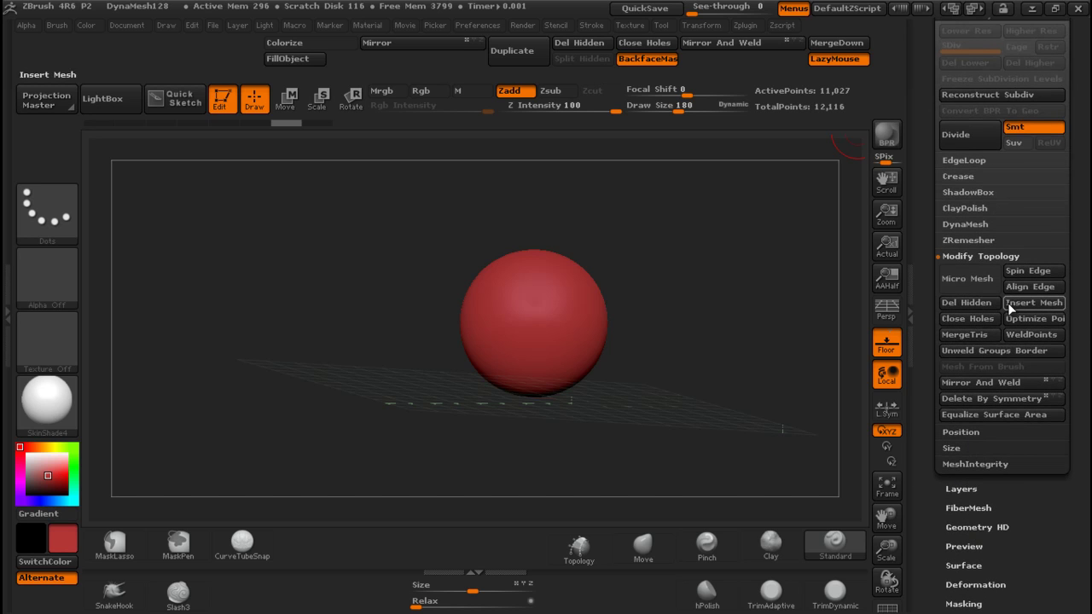
click(964, 224)
click(970, 246)
key(ctrl)
key(ctrl)
mouse_move(975, 254)
ctrl+alt+mouse_down()
mouse_move(165, 143)
mouse_move(50, 65)
ctrl+alt+mouse_up()
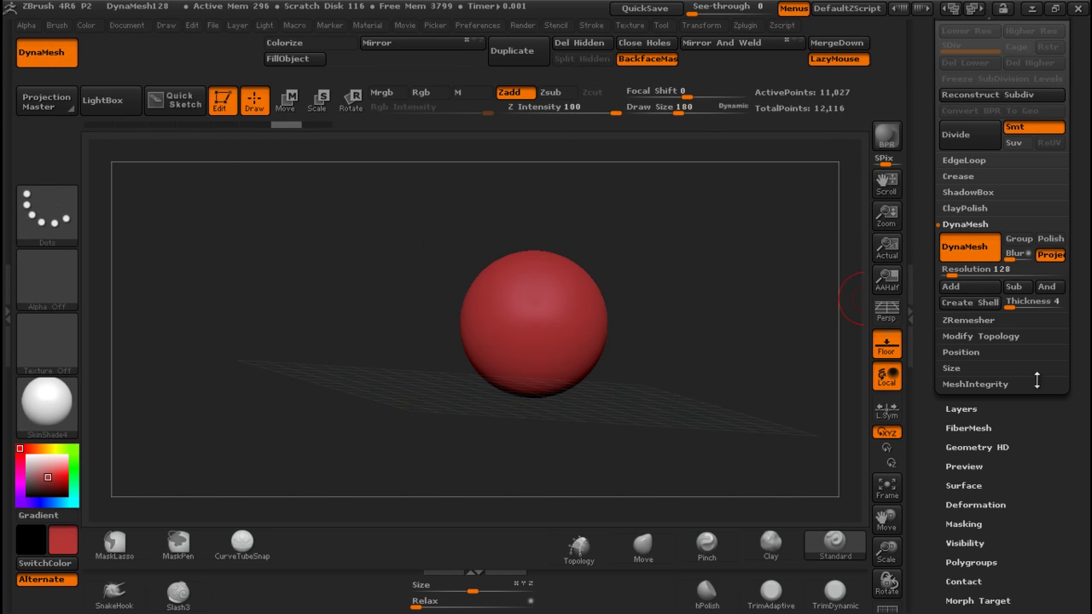
Step: Add the ZRemesher button to the upper shelf beside DynaMesh
click(969, 320)
mouse_move(967, 262)
ctrl+alt+mouse_down()
mouse_move(358, 173)
mouse_move(117, 78)
mouse_move(112, 58)
ctrl+alt+mouse_up()
click(525, 305)
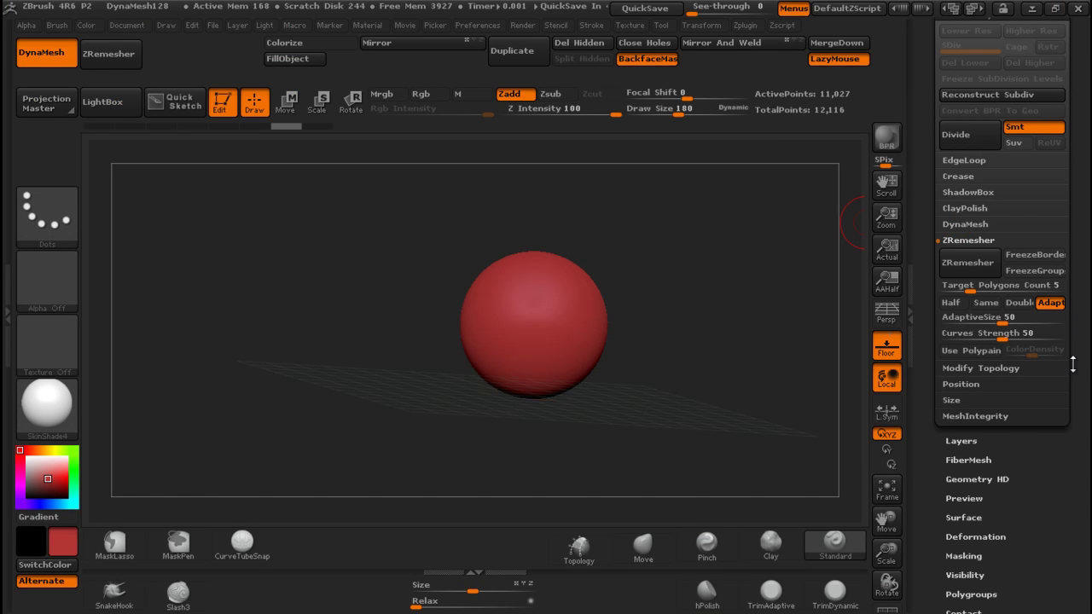
Step: Add the Polygroups commands Group Masked and Auto Groups to the upper shelf, stacked beside ZRemesher
drag(1070, 358, 1061, 289)
click(1061, 289)
click(972, 183)
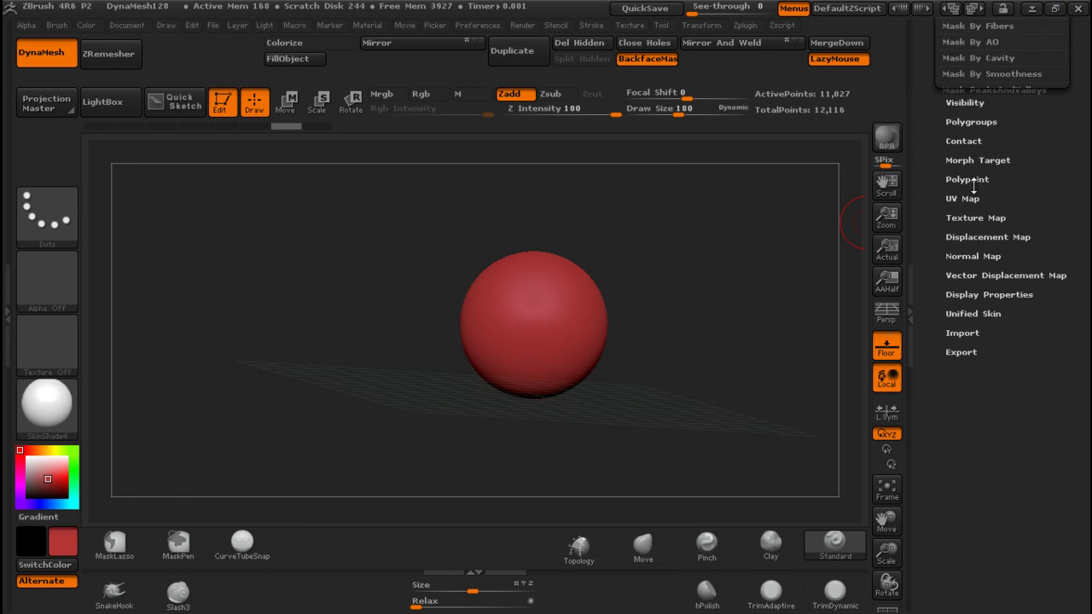
drag(1076, 127, 1084, 199)
key(ctrl)
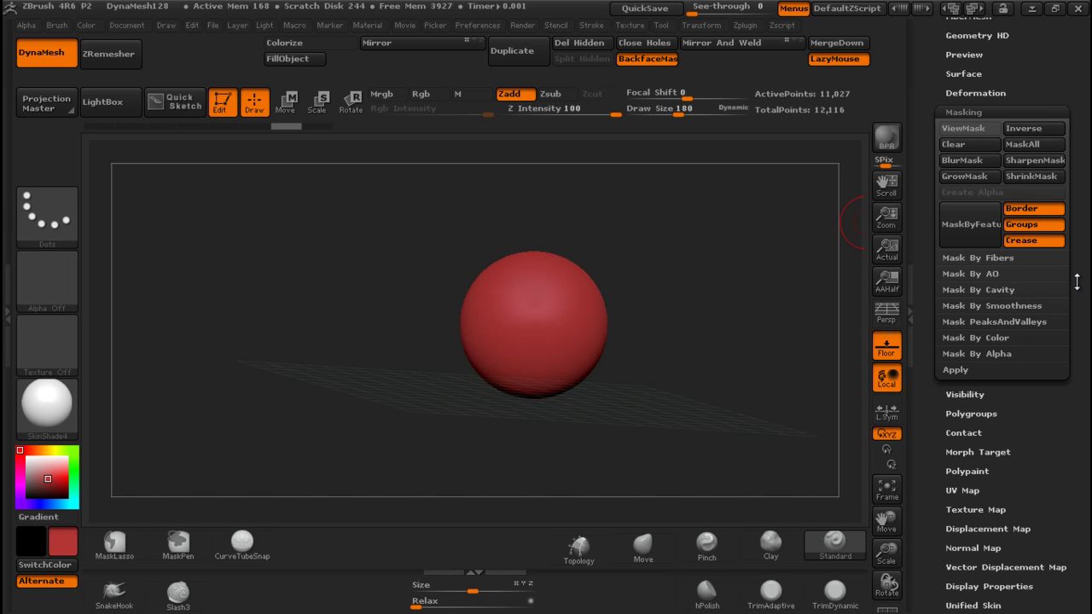
click(973, 414)
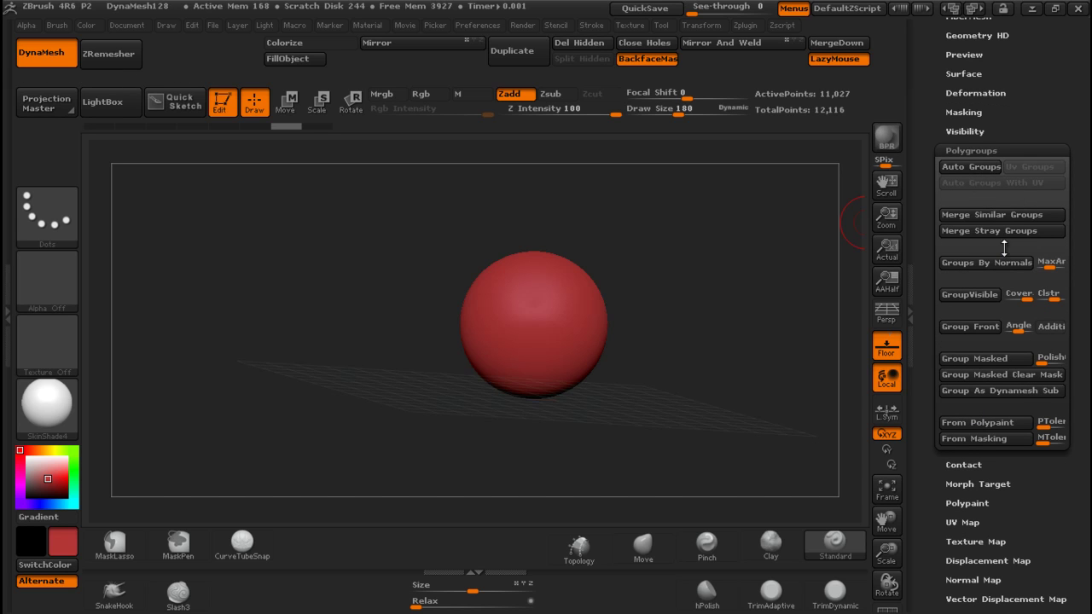
mouse_move(990, 359)
ctrl+alt+mouse_down()
mouse_move(136, 76)
mouse_move(167, 48)
ctrl+alt+mouse_up()
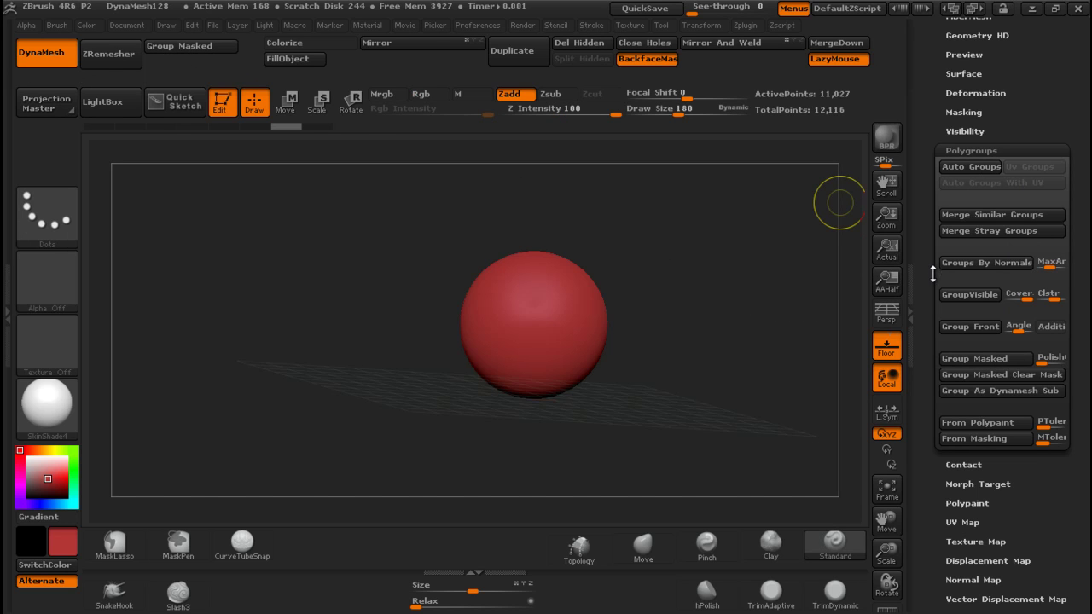
mouse_move(976, 166)
ctrl+alt+mouse_down()
mouse_move(508, 162)
mouse_move(177, 61)
ctrl+alt+mouse_up()
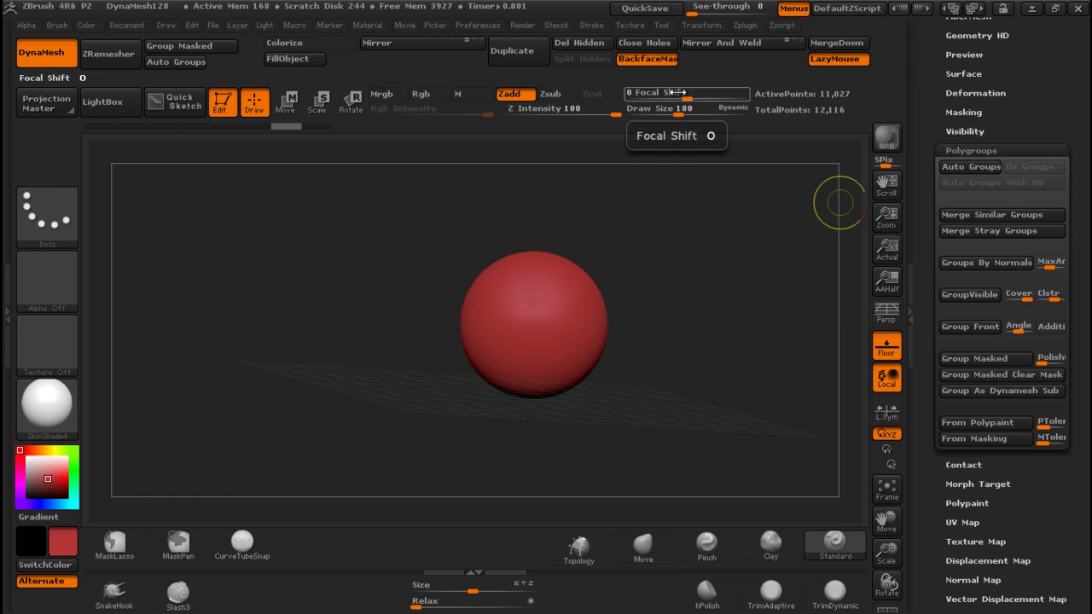
Step: Check the zbrush.jpg reference and add the Masking Clear button to the upper shelf below Mirror
drag(1058, 101, 1051, 152)
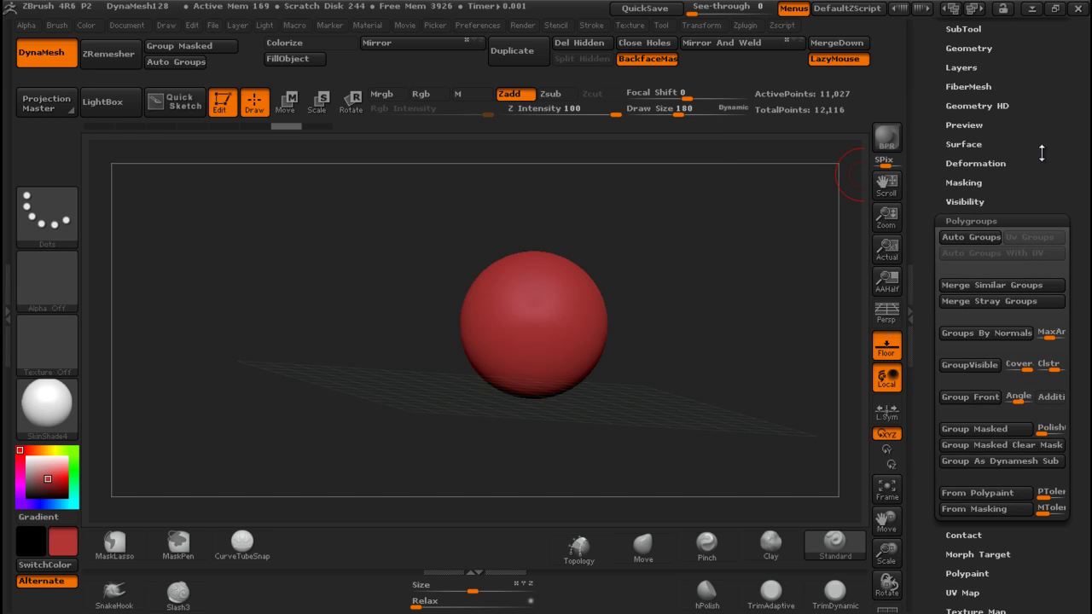
key(alt+Tab)
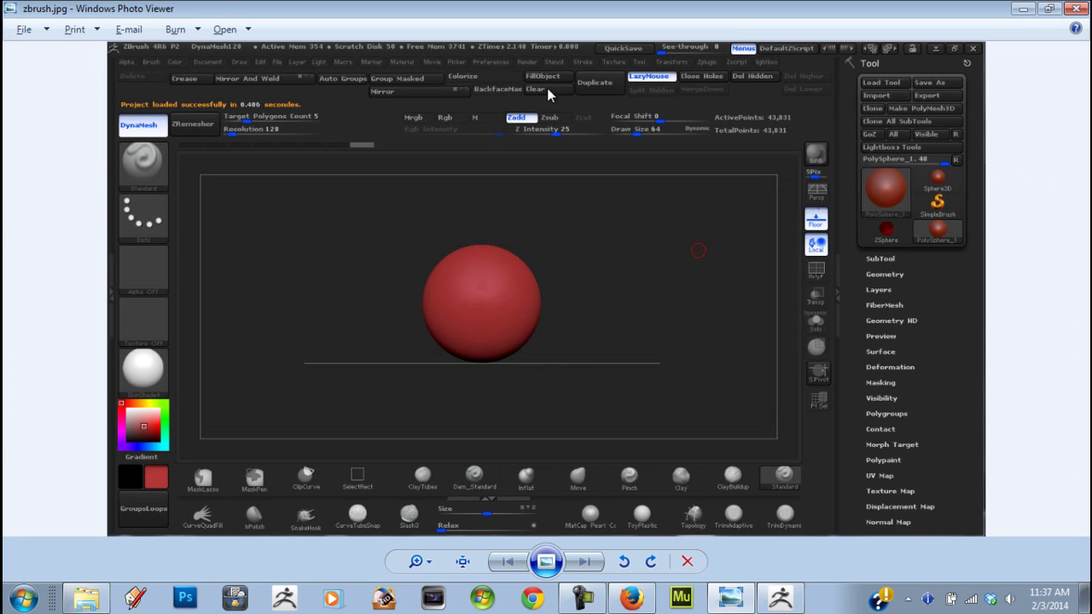
key(alt+Tab)
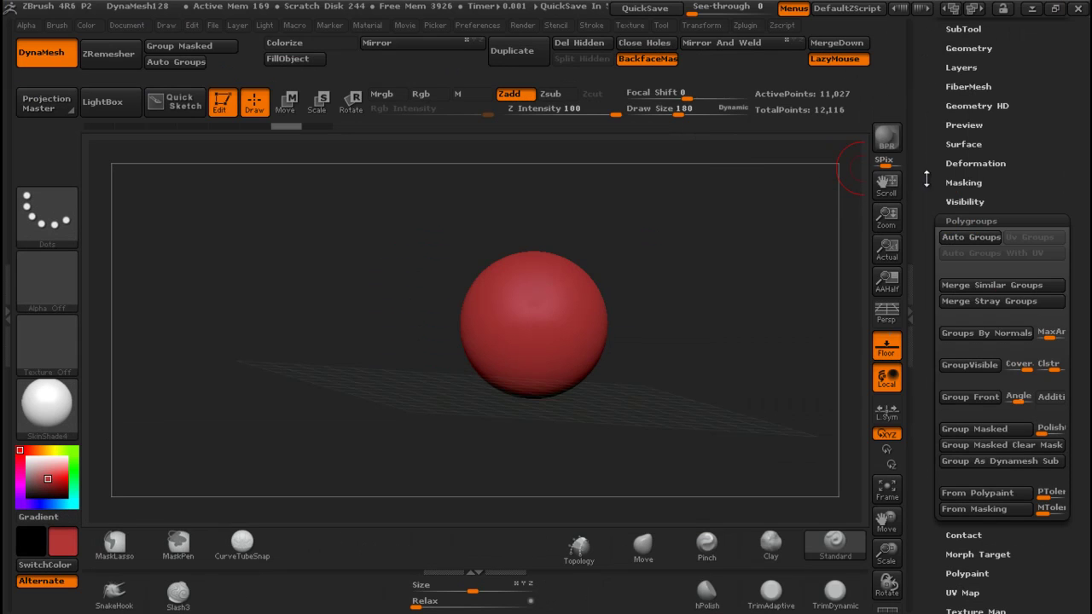
mouse_move(1060, 123)
mouse_down()
mouse_move(1074, 610)
mouse_move(1075, 123)
mouse_up()
click(997, 243)
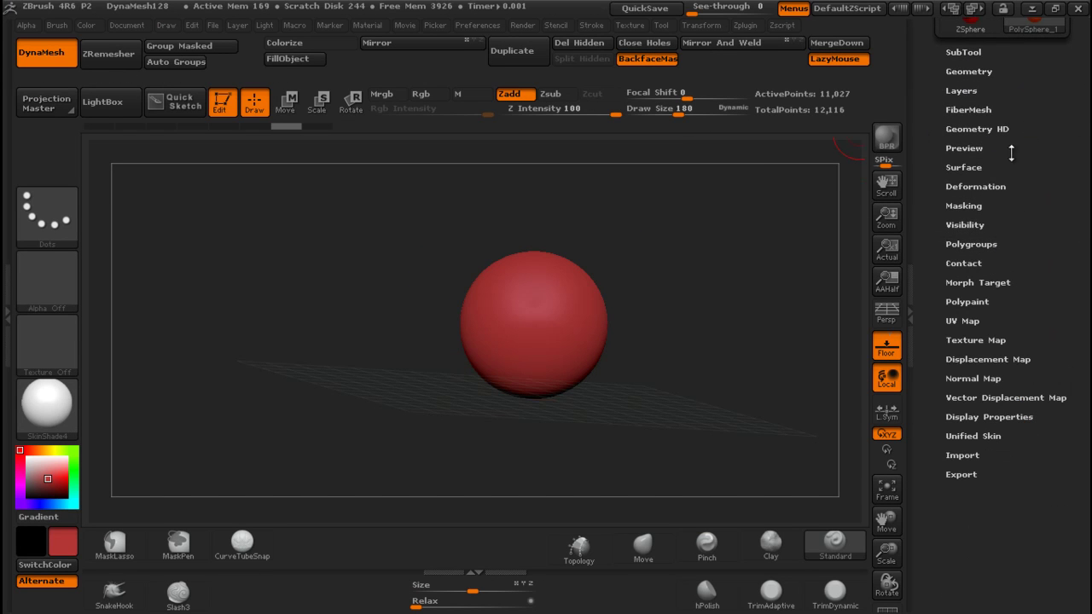
click(963, 205)
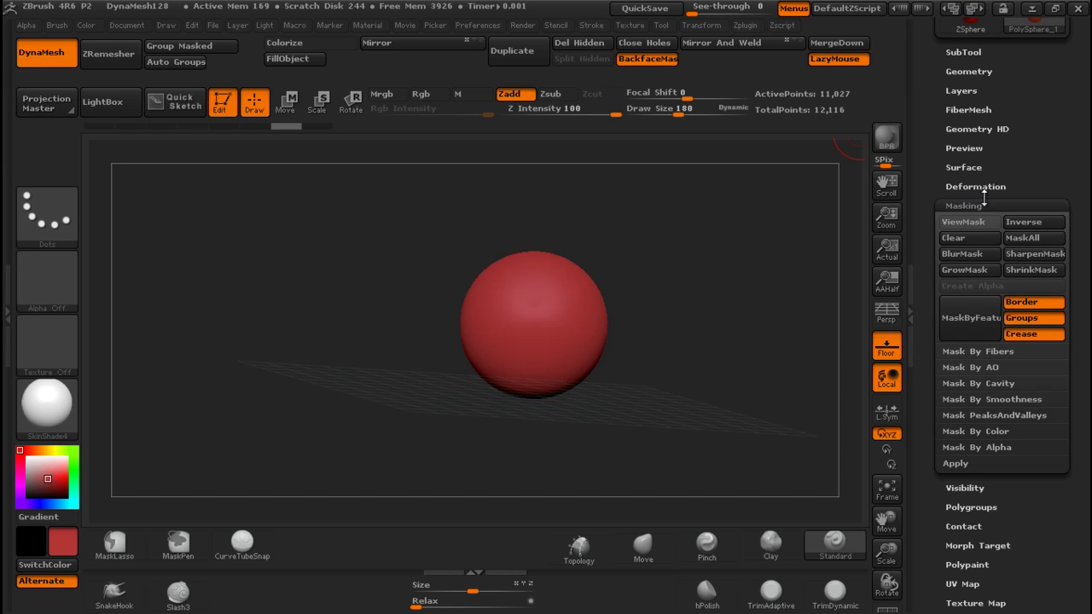
mouse_move(961, 239)
ctrl+alt+mouse_down()
mouse_move(413, 48)
mouse_move(363, 58)
mouse_move(448, 60)
ctrl+alt+mouse_up()
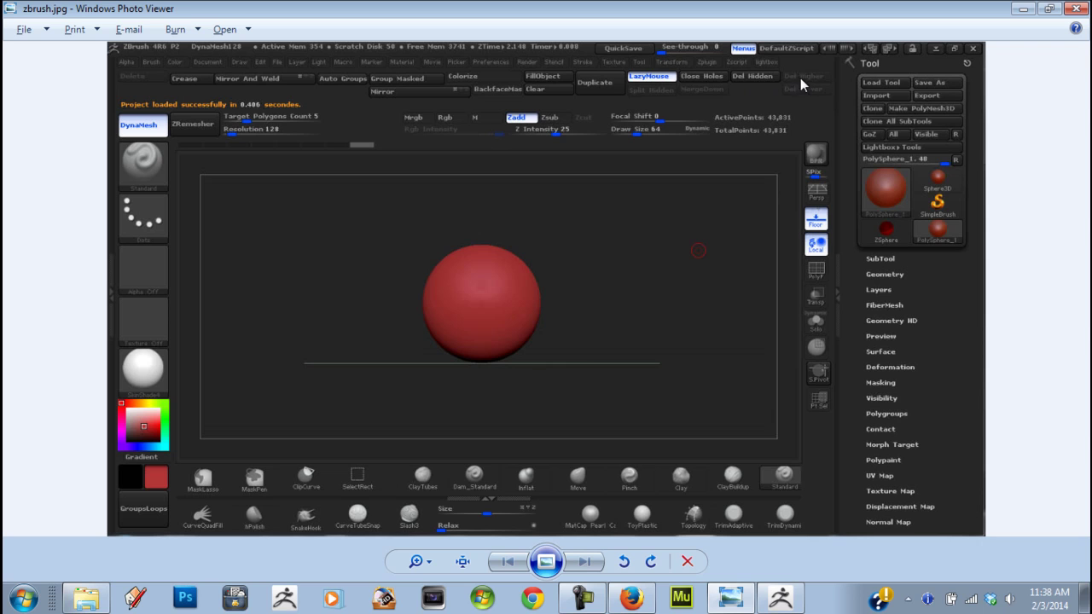
Step: Add the Geometry buttons Del Lower and Del Higher side by side on the upper shelf below Mirror And Weld
key(alt+Tab)
drag(1026, 98, 1026, 160)
click(973, 140)
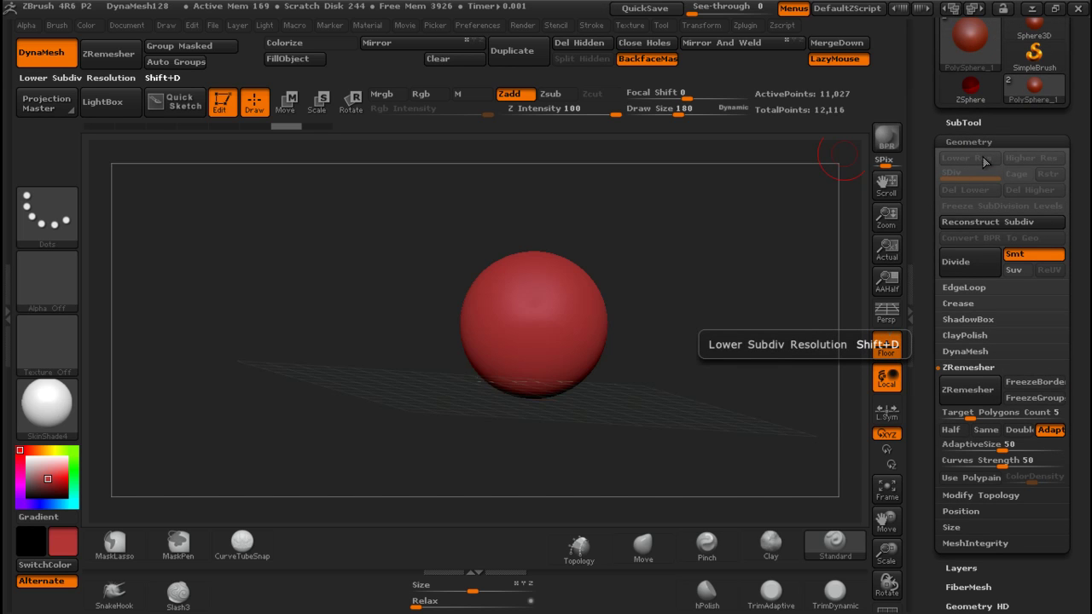
key(ctrl)
ctrl+alt+drag(936, 194, 714, 68)
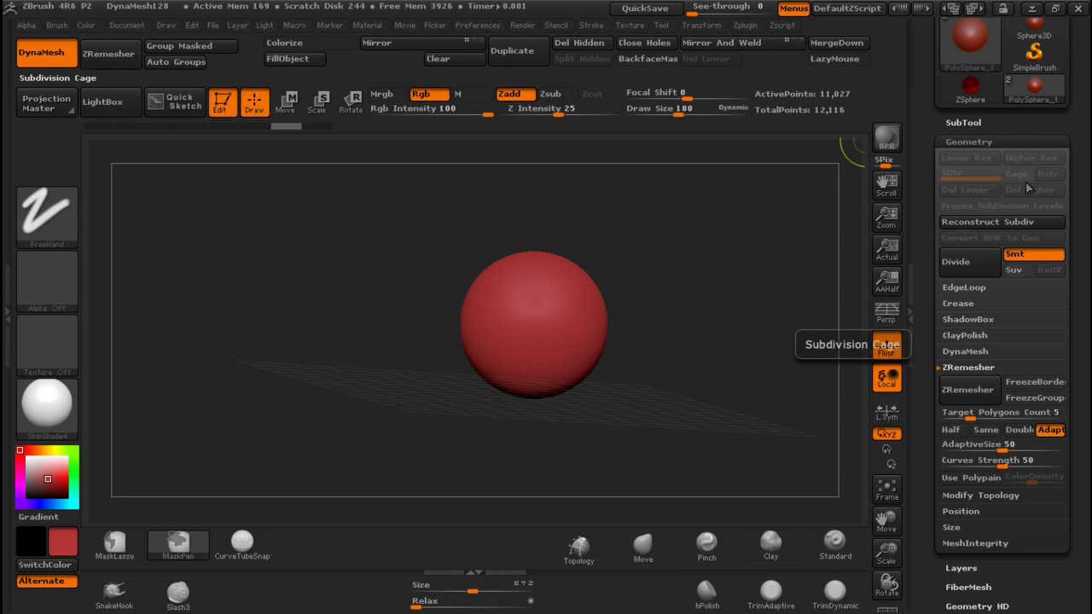
ctrl+alt+drag(1034, 193, 711, 73)
ctrl+alt+drag(1028, 193, 782, 71)
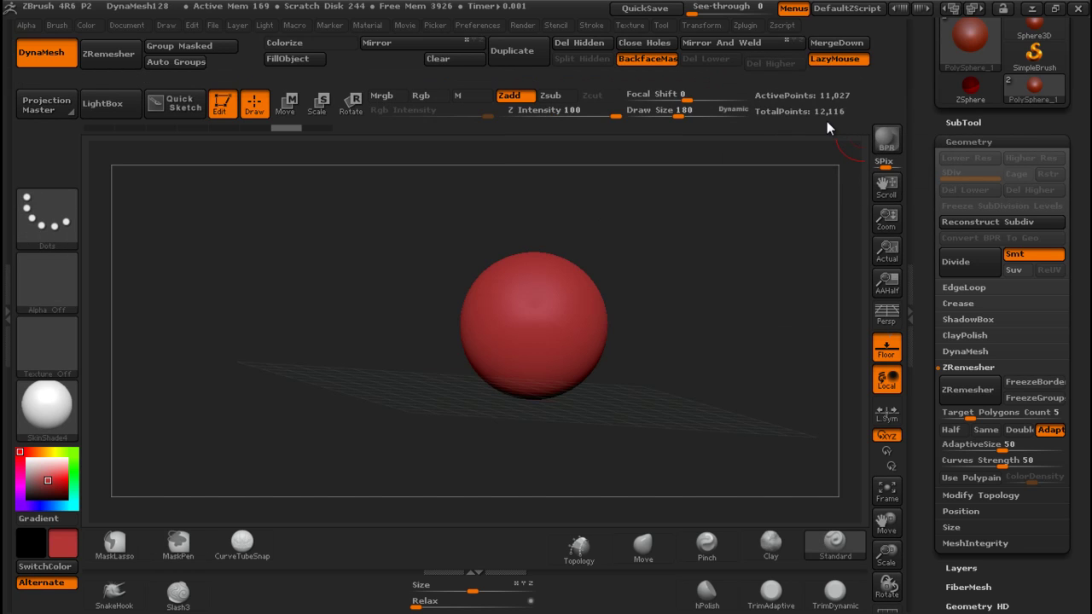
key(ctrl)
mouse_move(776, 60)
ctrl+alt+mouse_down()
mouse_move(837, 73)
mouse_move(777, 60)
ctrl+alt+mouse_up()
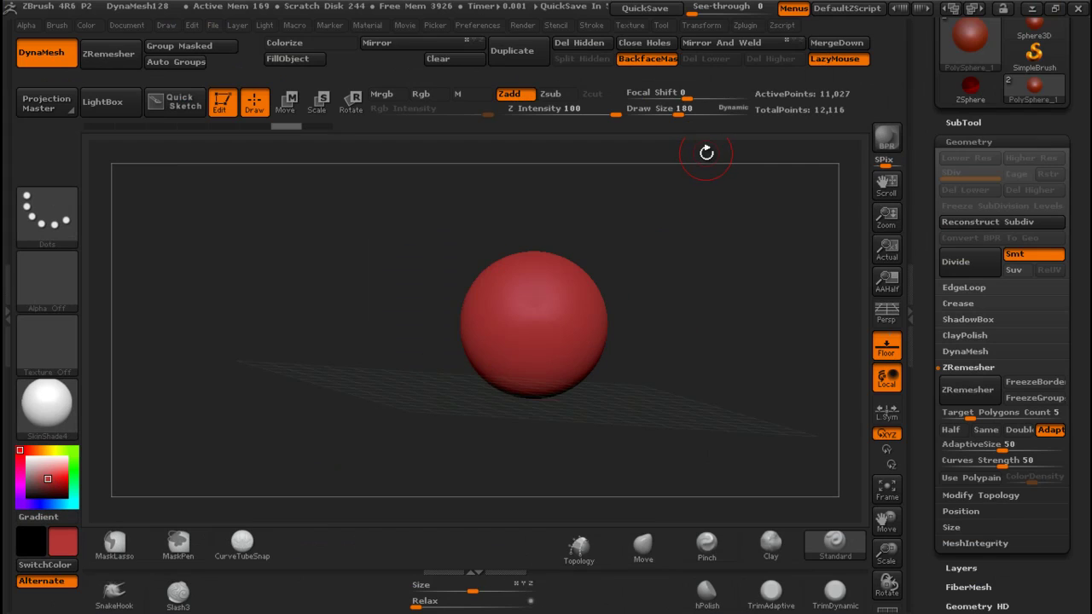
Step: Check the zbrush.jpg reference and remove the Scroll, Zoom, Actual and AAHalf buttons from the view shelf beside the canvas
key(alt+Tab)
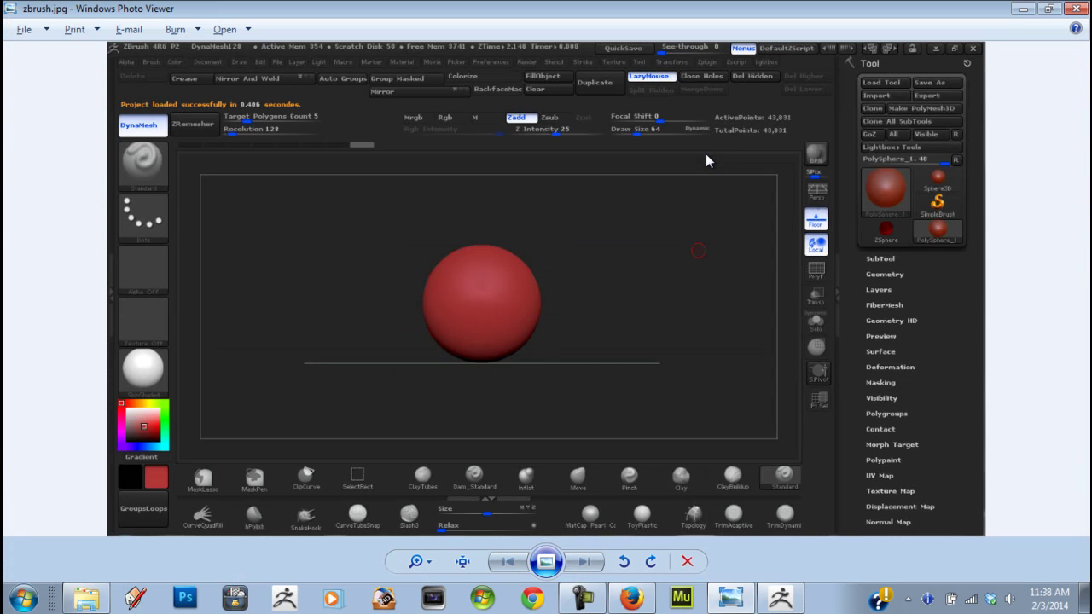
key(alt+Tab)
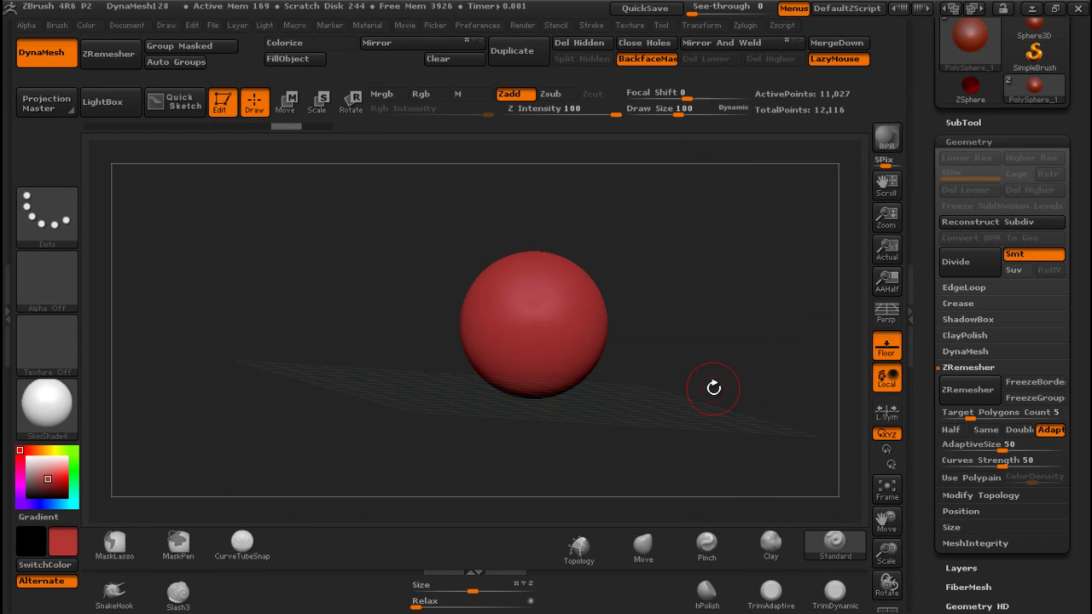
key(alt+Tab)
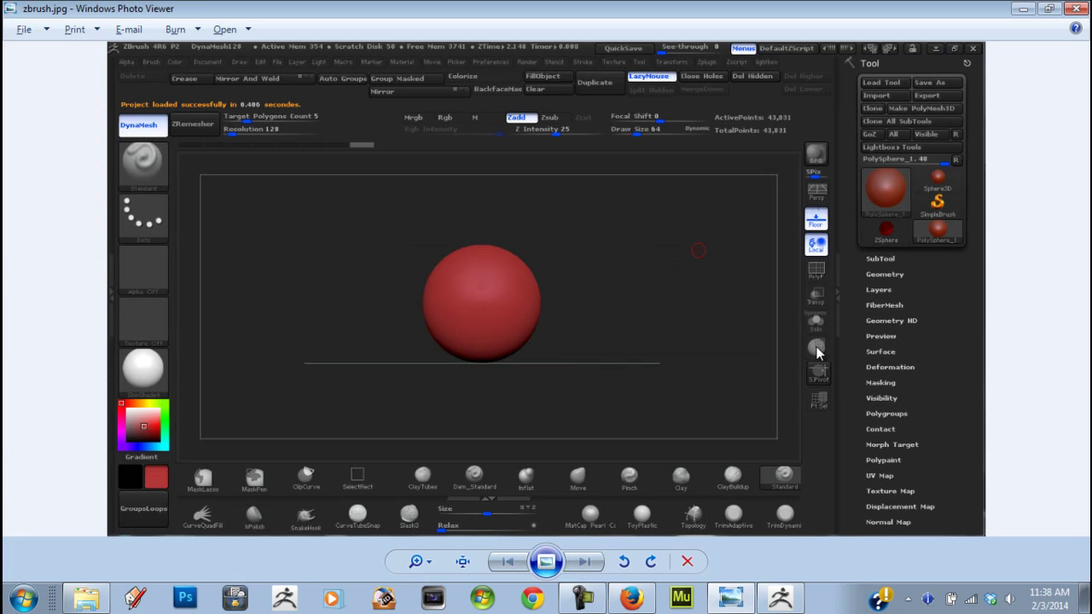
key(alt+Tab)
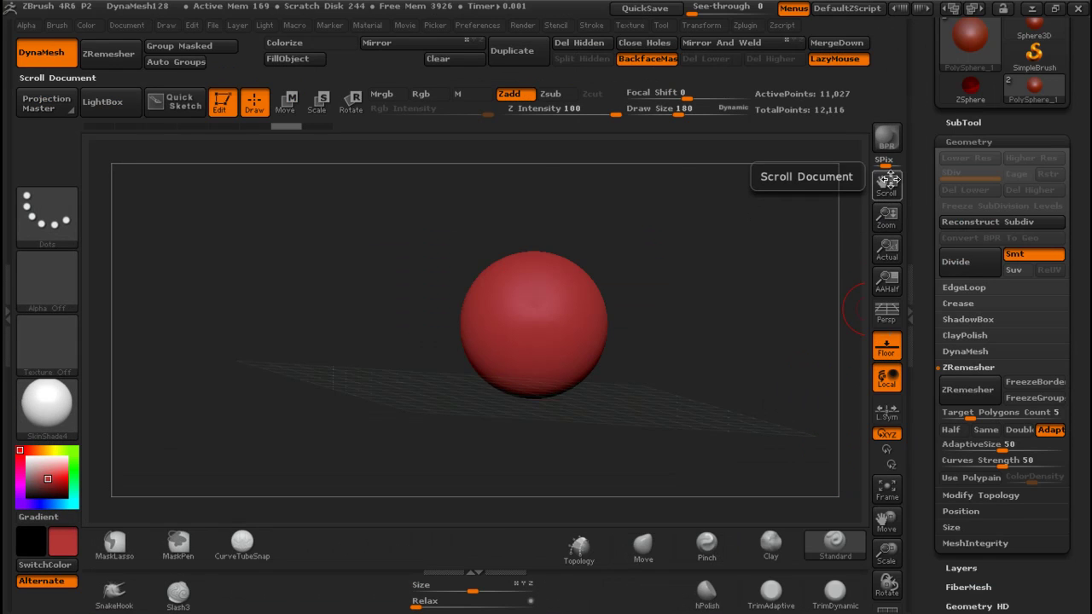
ctrl+alt+drag(887, 185, 749, 205)
drag(888, 218, 847, 217)
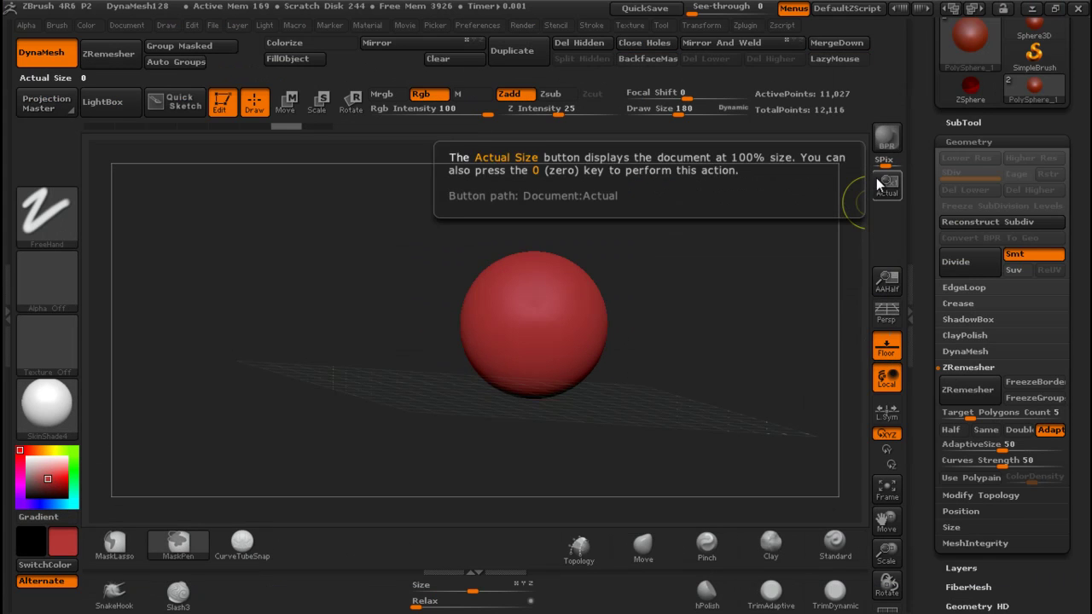
ctrl+alt+drag(886, 275, 671, 254)
Step: Close the gap in the view shelf by moving Persp, Floor, Local and L.Sym up directly below SPix
ctrl+alt+drag(882, 316, 879, 193)
ctrl+alt+drag(887, 345, 886, 218)
ctrl+alt+drag(899, 372, 892, 264)
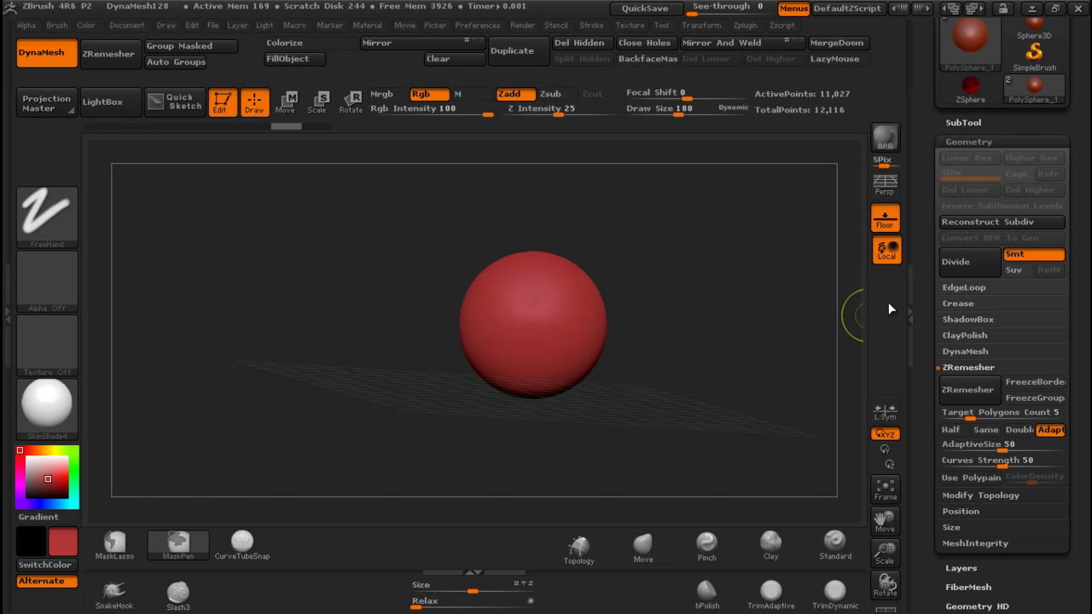
ctrl+alt+drag(887, 414, 887, 285)
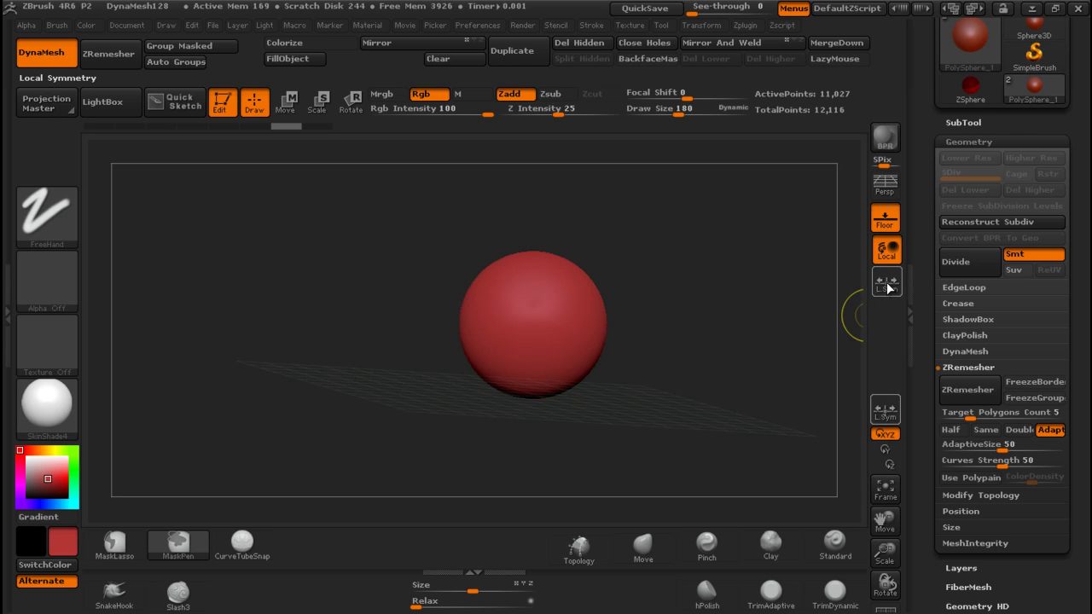
Step: Stack the XYZ, Y and Z rotation buttons, Frame, Move, Scale and Rotate below L.Sym on the view shelf
ctrl+alt+drag(880, 440, 884, 322)
ctrl+alt+drag(882, 450, 881, 335)
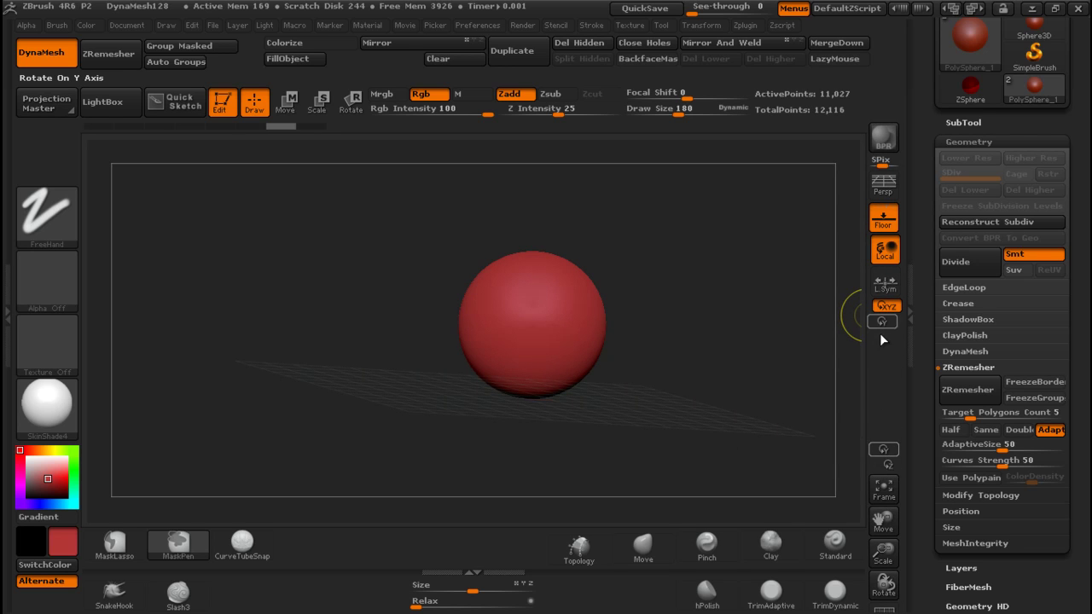
ctrl+alt+drag(887, 464, 888, 338)
ctrl+alt+drag(886, 490, 887, 365)
ctrl+alt+drag(882, 521, 886, 394)
ctrl+alt+drag(881, 553, 883, 419)
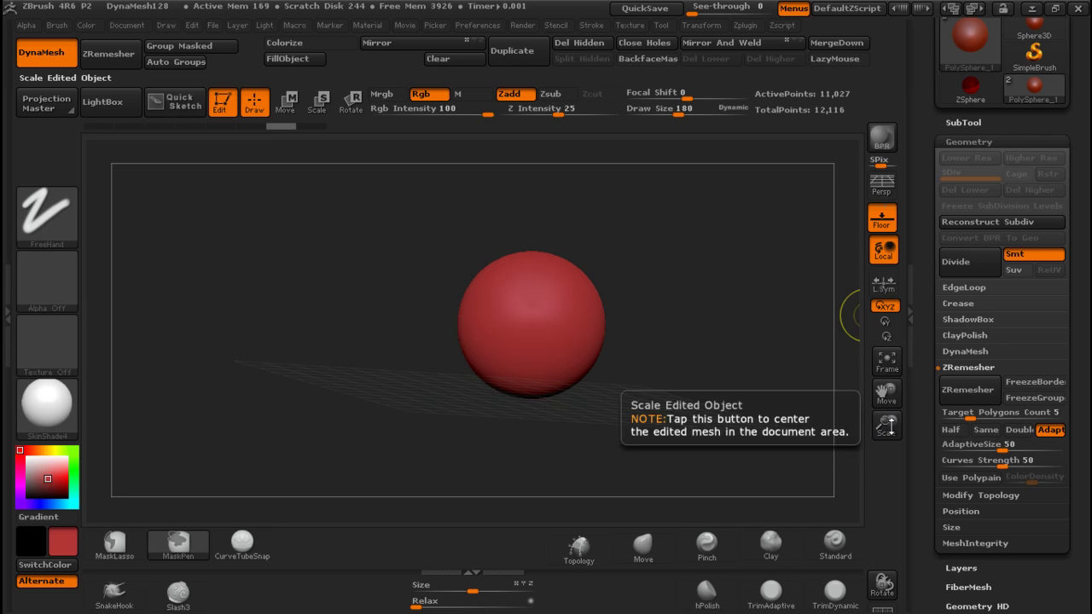
mouse_move(882, 587)
ctrl+alt+mouse_down()
mouse_move(888, 456)
mouse_move(893, 577)
mouse_move(883, 509)
mouse_move(892, 482)
ctrl+alt+mouse_up()
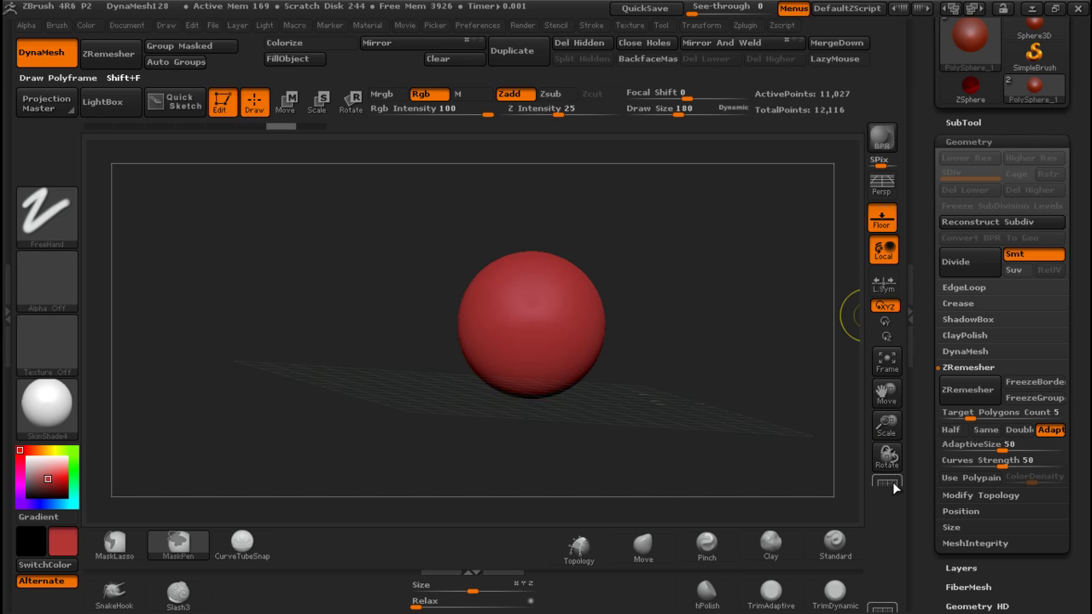
Step: Following zbrush.jpg, remove Move, Scale, Rotate, Frame and the XYZ, Y and Z rotation buttons from the view shelf, and place PolyF below L.Sym
key(alt+Tab)
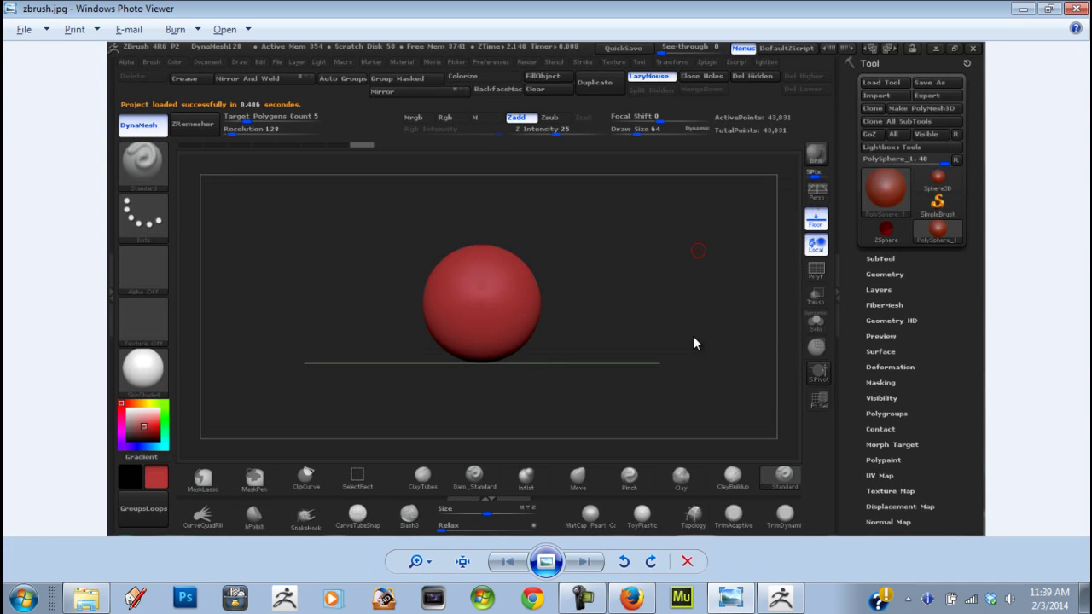
key(alt+Tab)
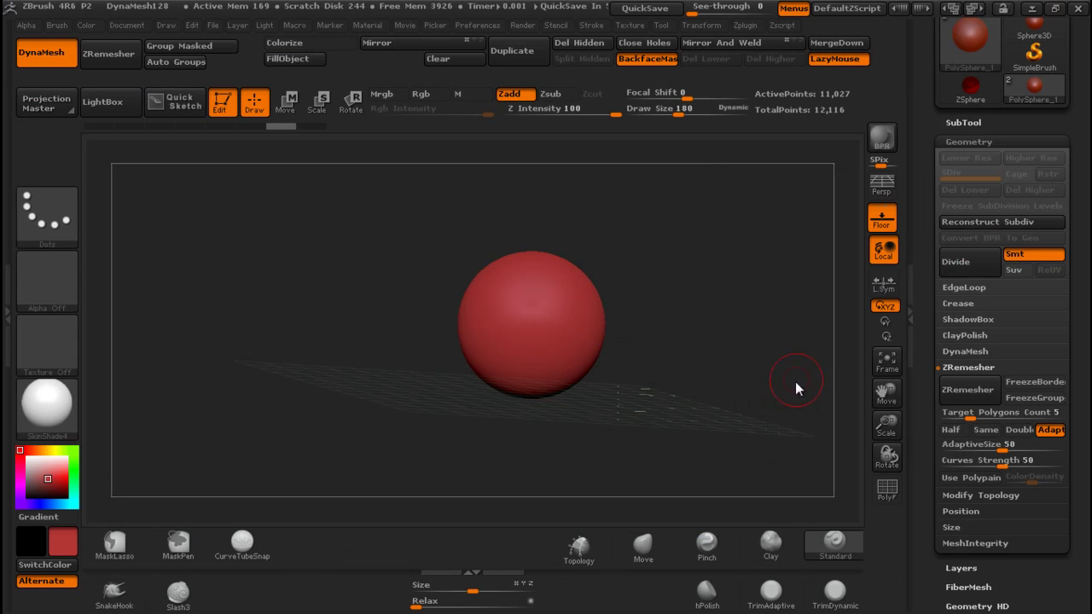
ctrl+alt+drag(887, 393, 704, 384)
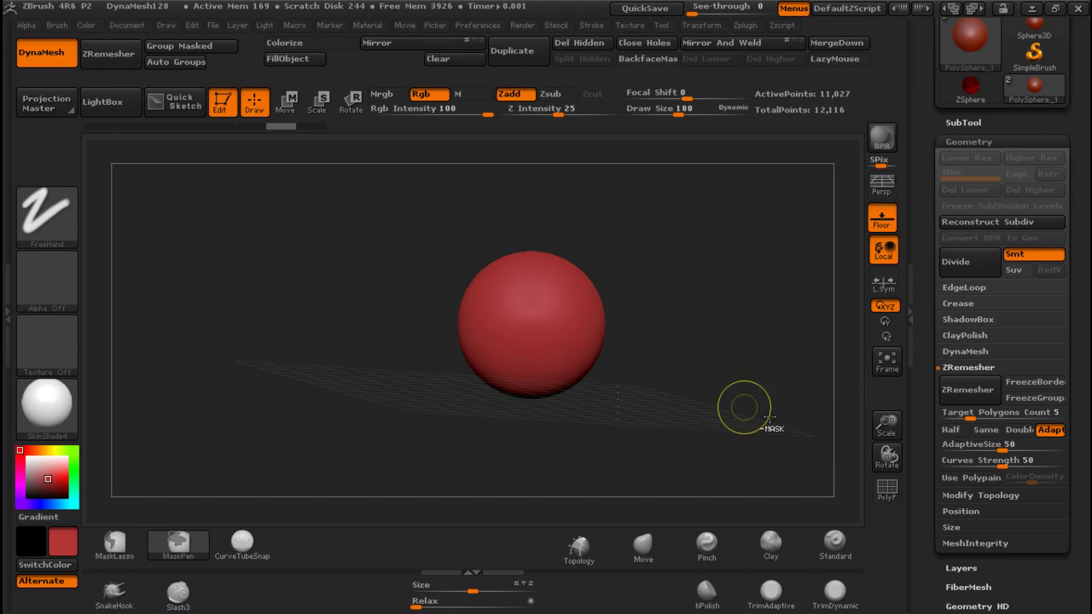
ctrl+alt+drag(885, 424, 677, 387)
ctrl+alt+drag(887, 455, 697, 407)
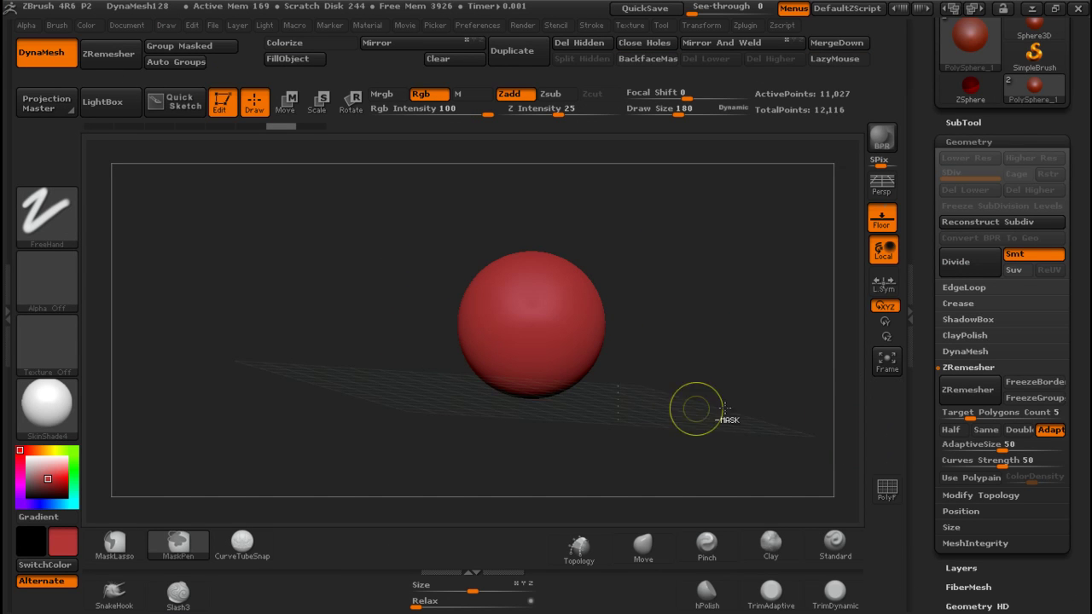
ctrl+alt+drag(892, 364, 721, 363)
ctrl+alt+drag(887, 308, 773, 305)
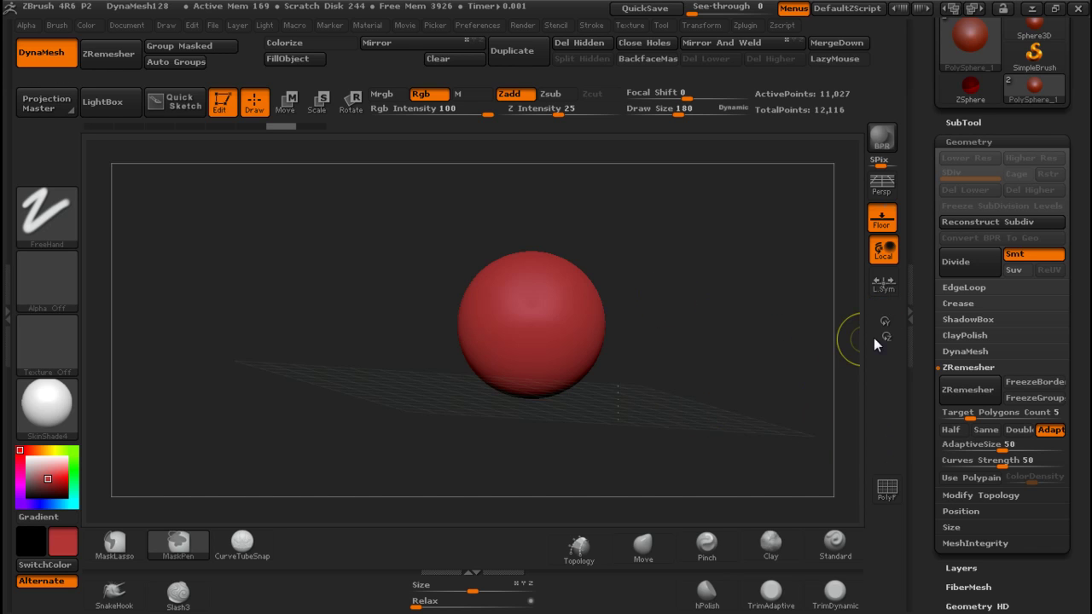
ctrl+alt+drag(893, 318, 765, 314)
ctrl+alt+drag(892, 337, 674, 362)
ctrl+alt+drag(885, 495, 885, 323)
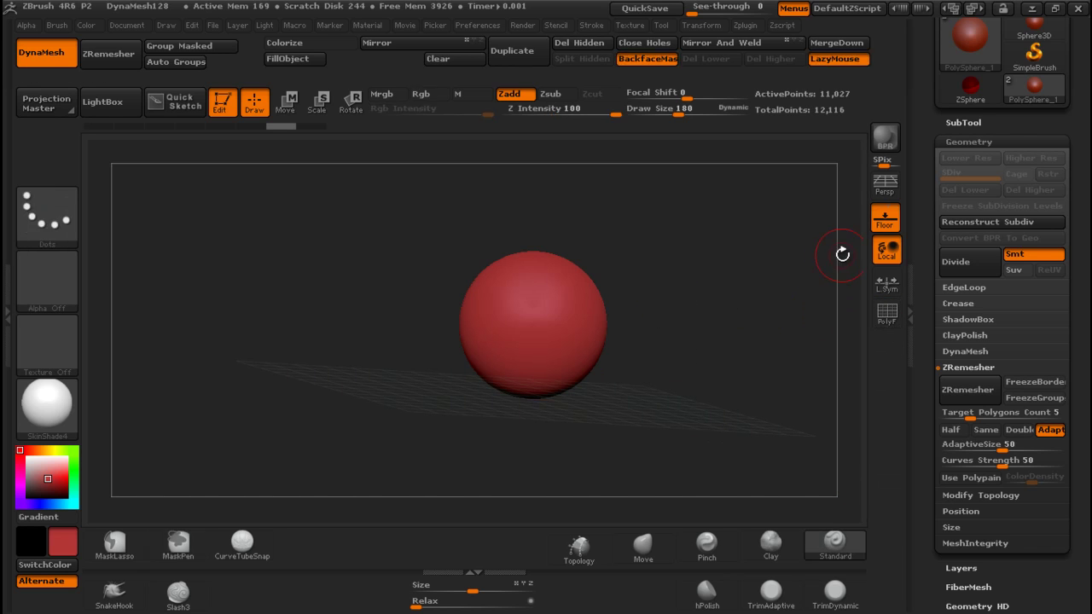
Step: Add the Transform buttons Transp and S.Pivot to the view shelf, stacked below PolyF
click(715, 26)
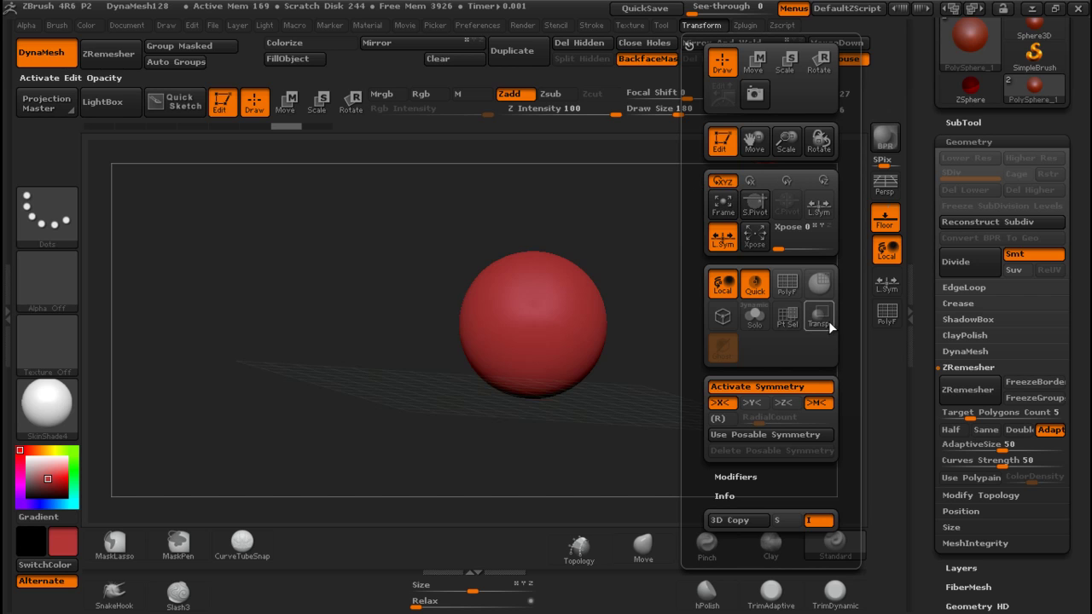
key(ctrl)
ctrl+alt+drag(828, 320, 887, 346)
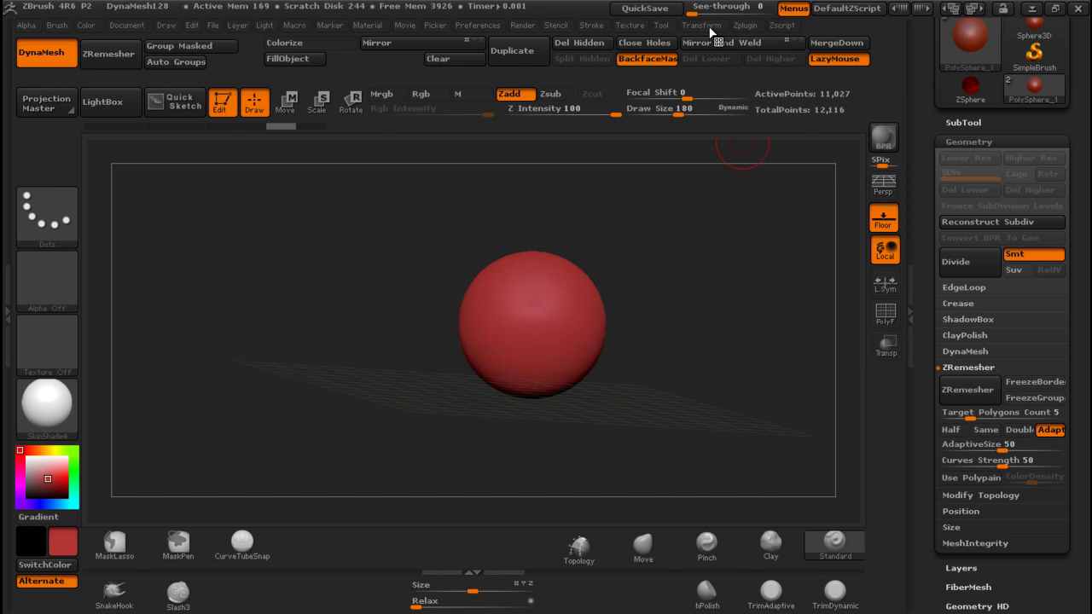
click(698, 24)
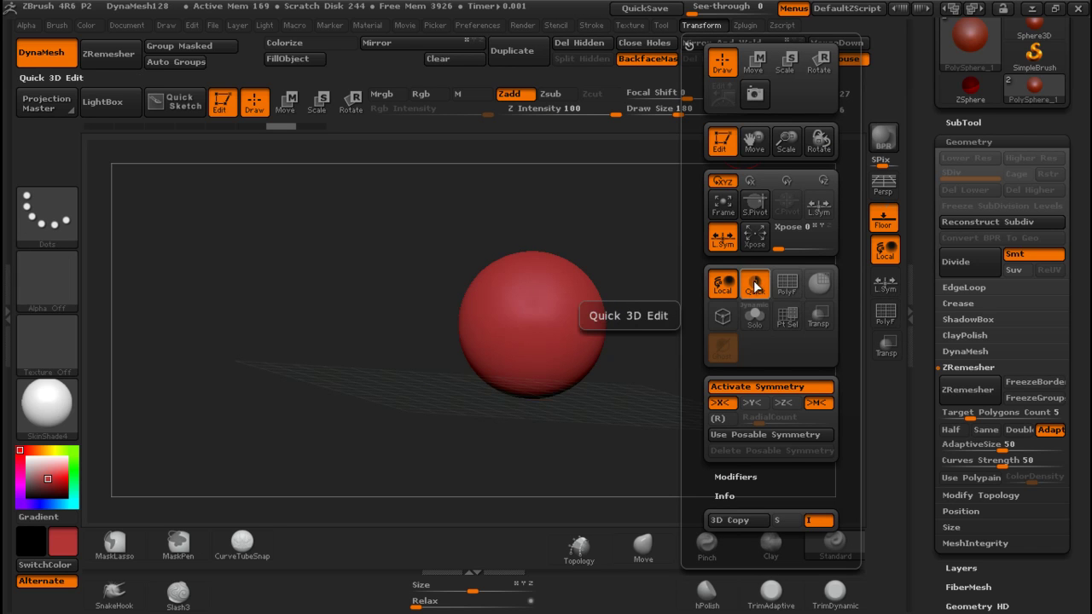
key(ctrl)
ctrl+alt+drag(754, 212, 889, 378)
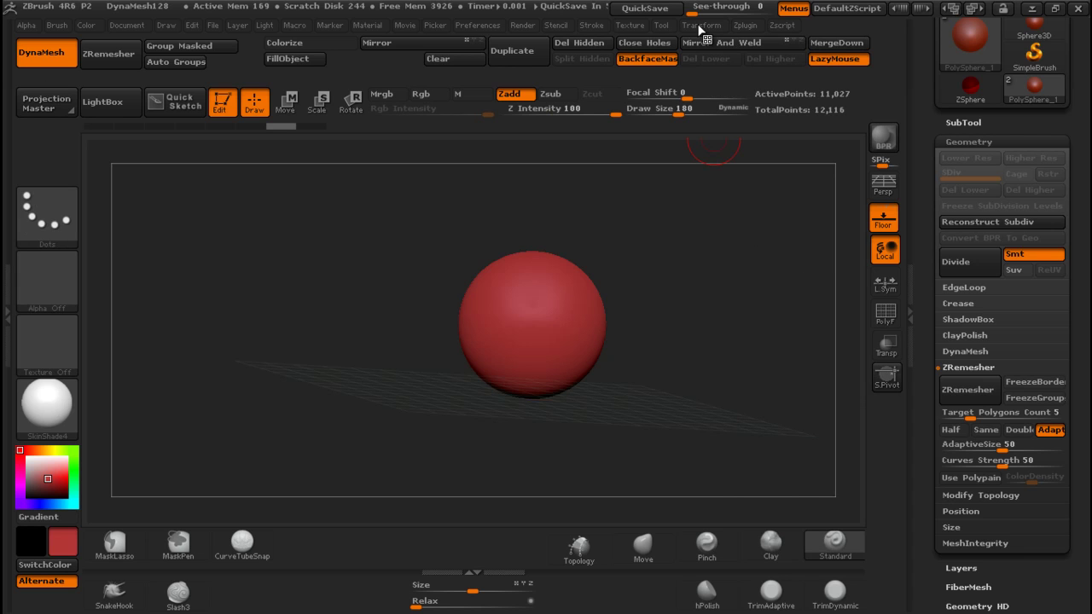
click(698, 26)
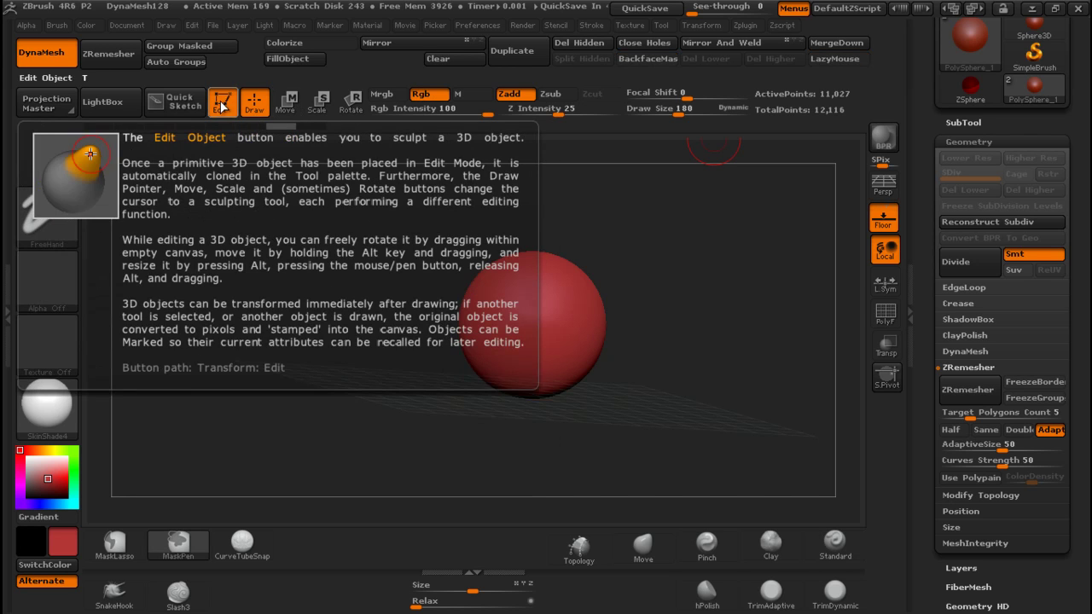
Step: Remove Move, Scale, Rotate, Draw, Edit and Quick Sketch from the upper shelf and compare the layout with zbrush.jpg
mouse_move(287, 108)
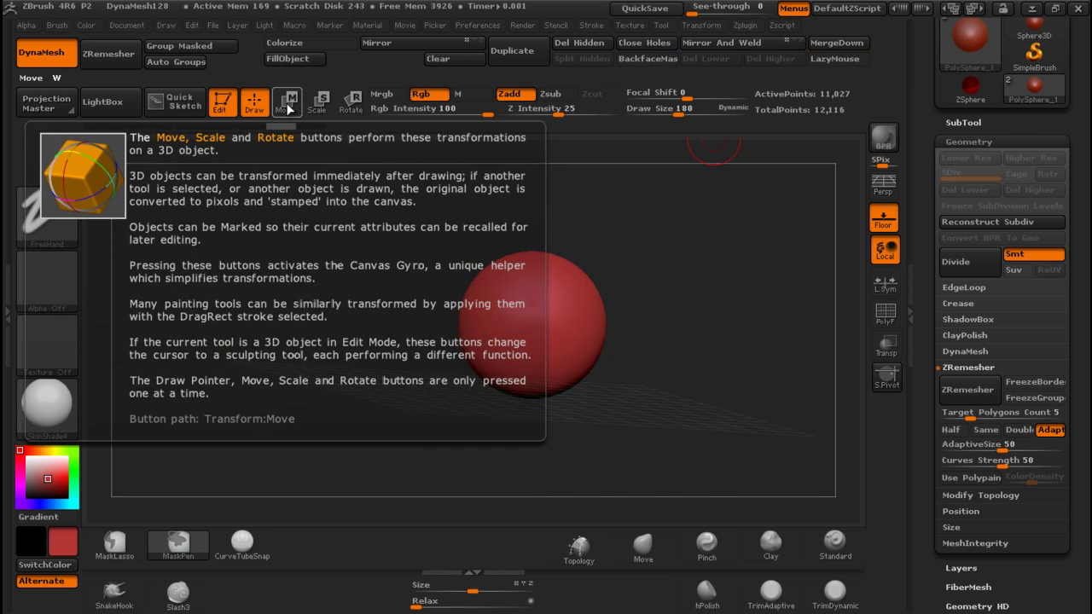
ctrl+alt+drag(287, 109, 310, 263)
ctrl+alt+drag(321, 108, 329, 201)
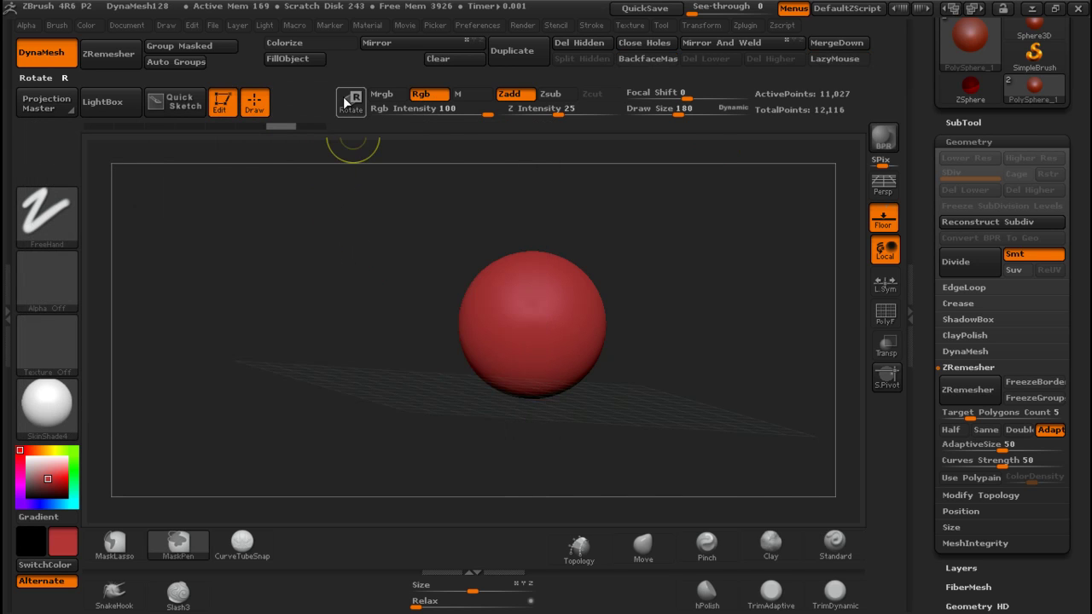
ctrl+alt+drag(348, 109, 360, 211)
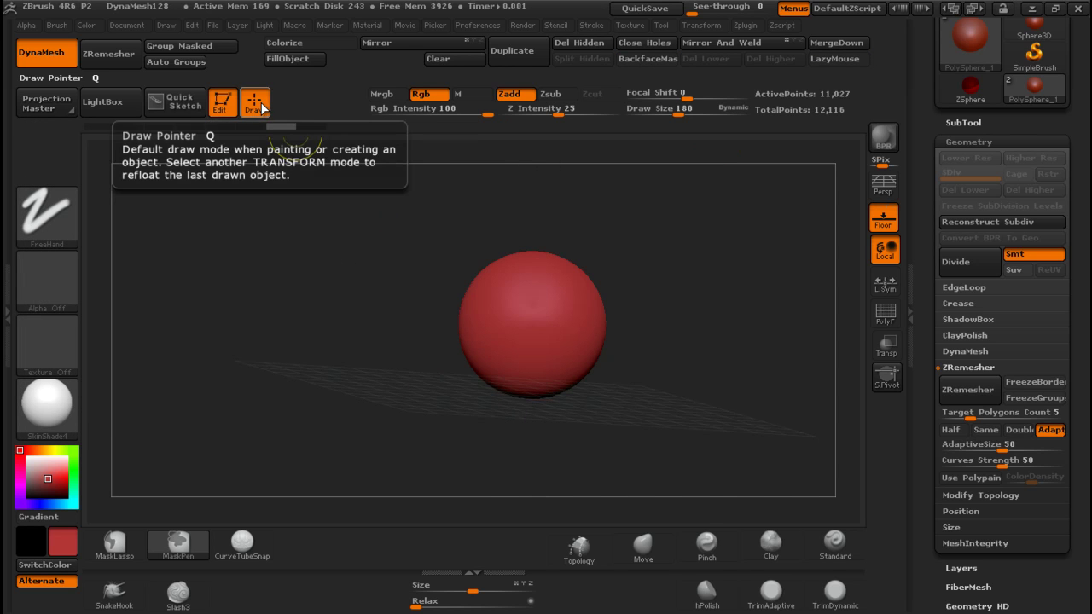
ctrl+alt+drag(260, 107, 309, 229)
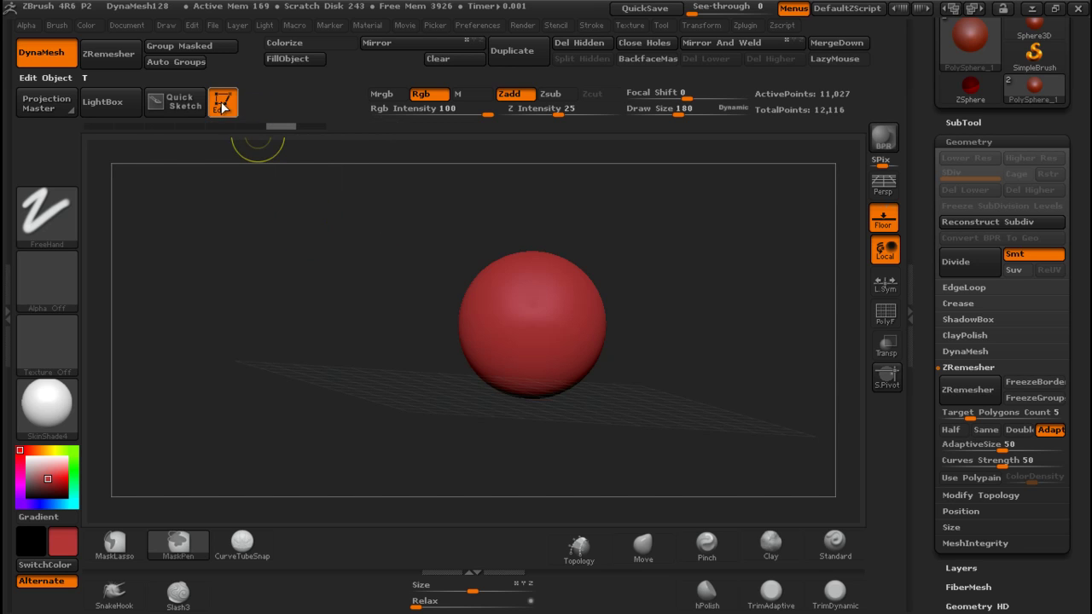
ctrl+alt+drag(222, 104, 245, 243)
ctrl+alt+drag(183, 103, 218, 238)
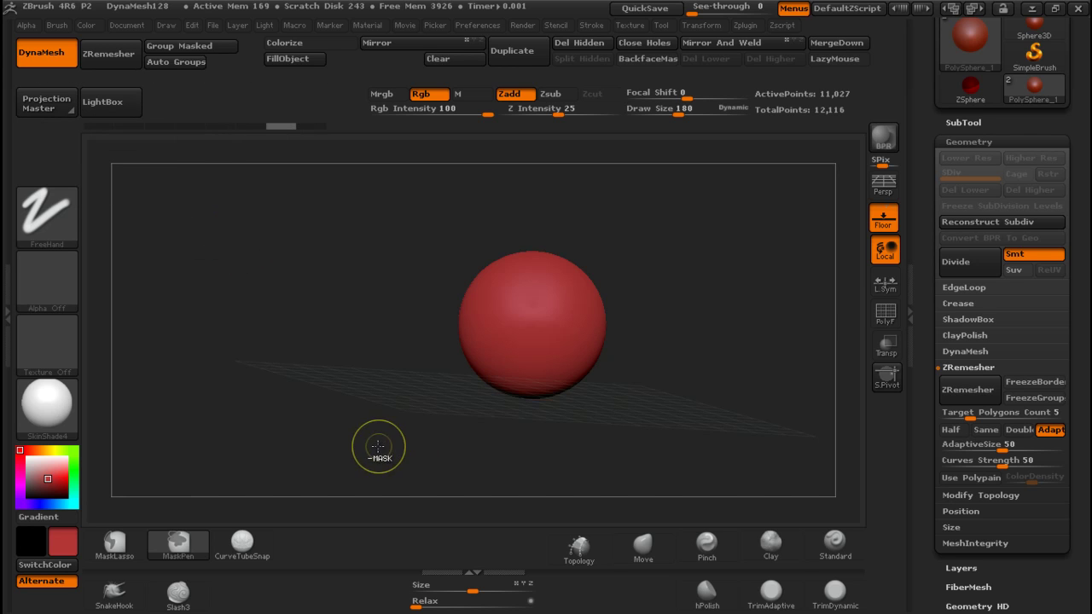
key(alt+Tab)
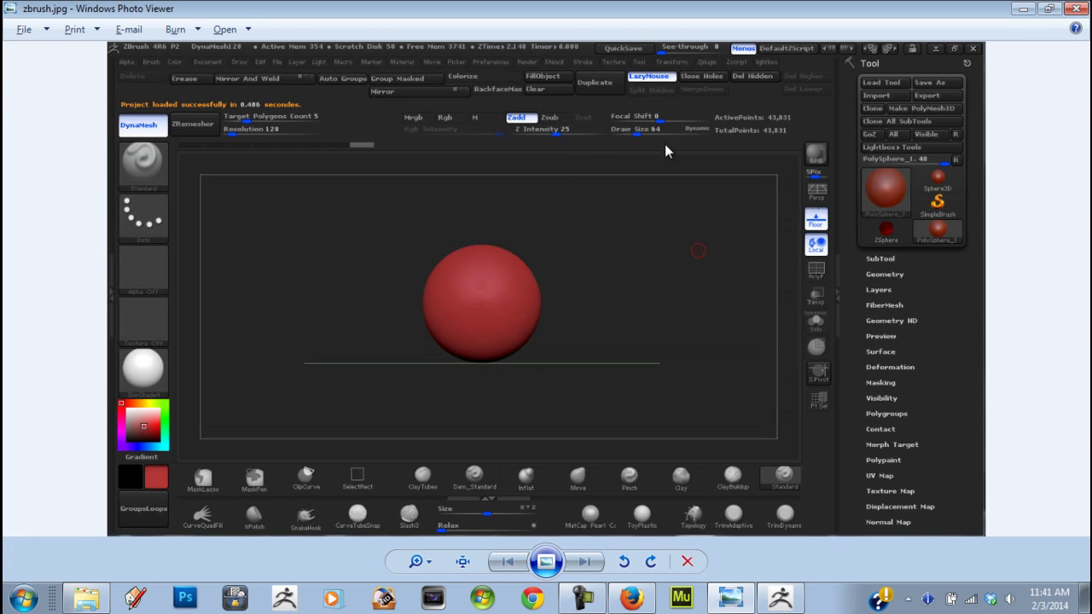
key(alt+Tab)
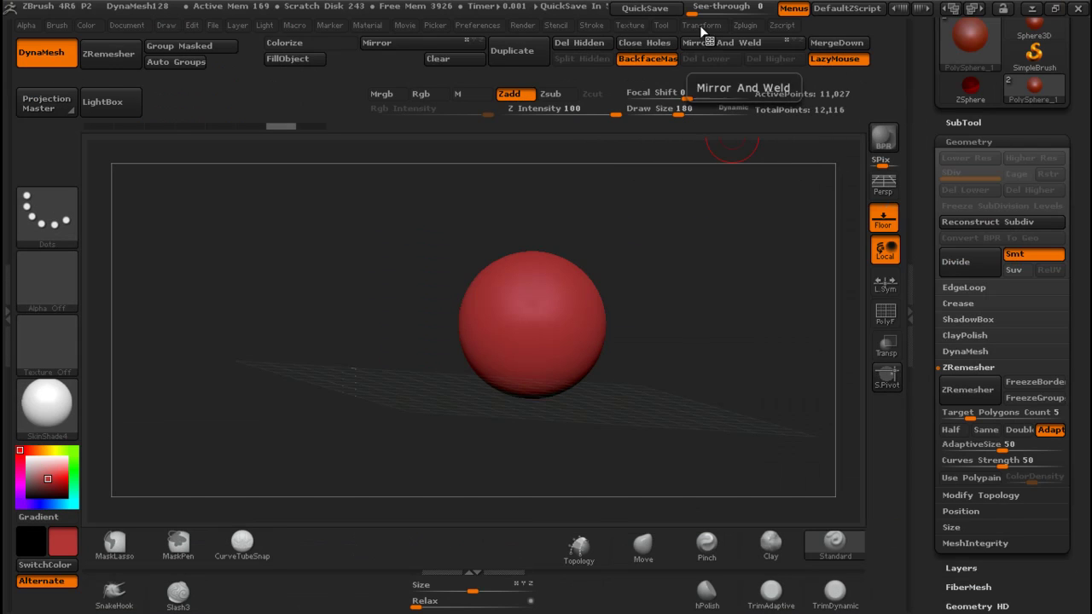
Step: Look through the interface preferences and examine the Icolors colour, opacity and shading settings
click(470, 24)
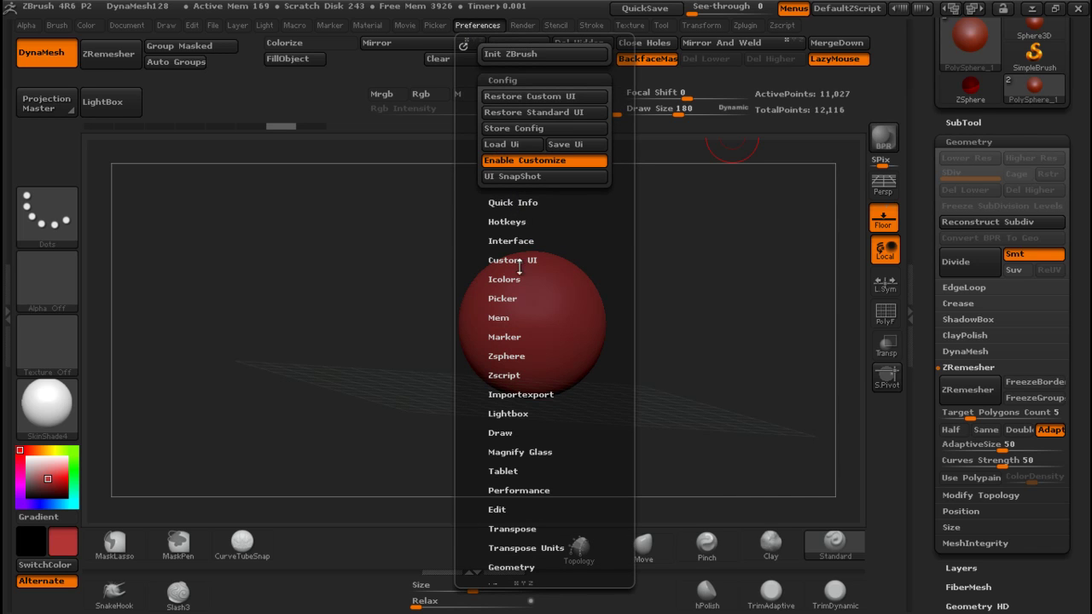
click(512, 242)
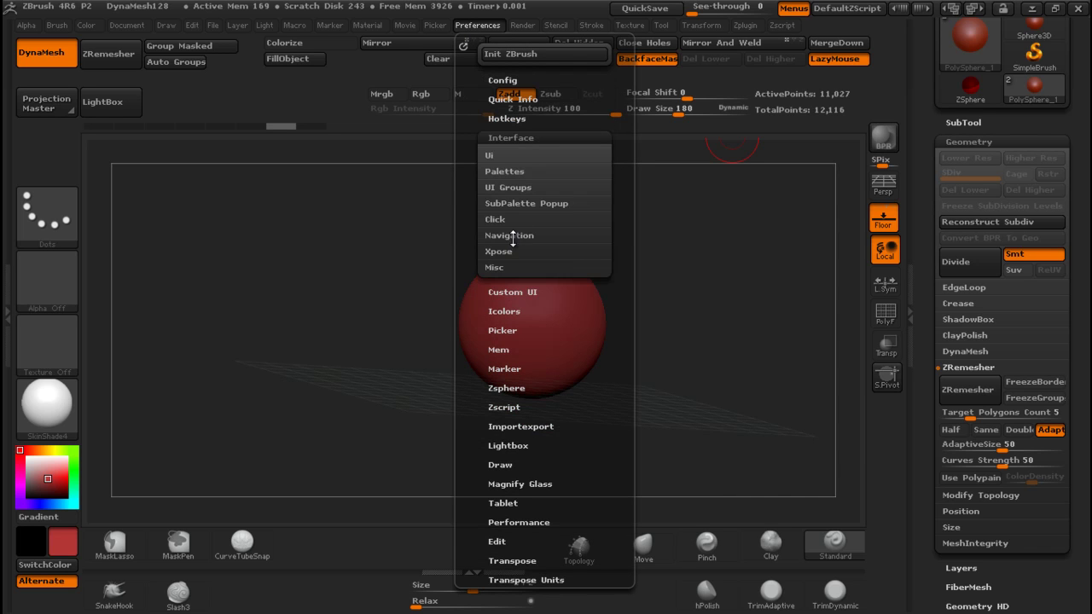
click(513, 172)
click(515, 173)
click(504, 80)
click(504, 80)
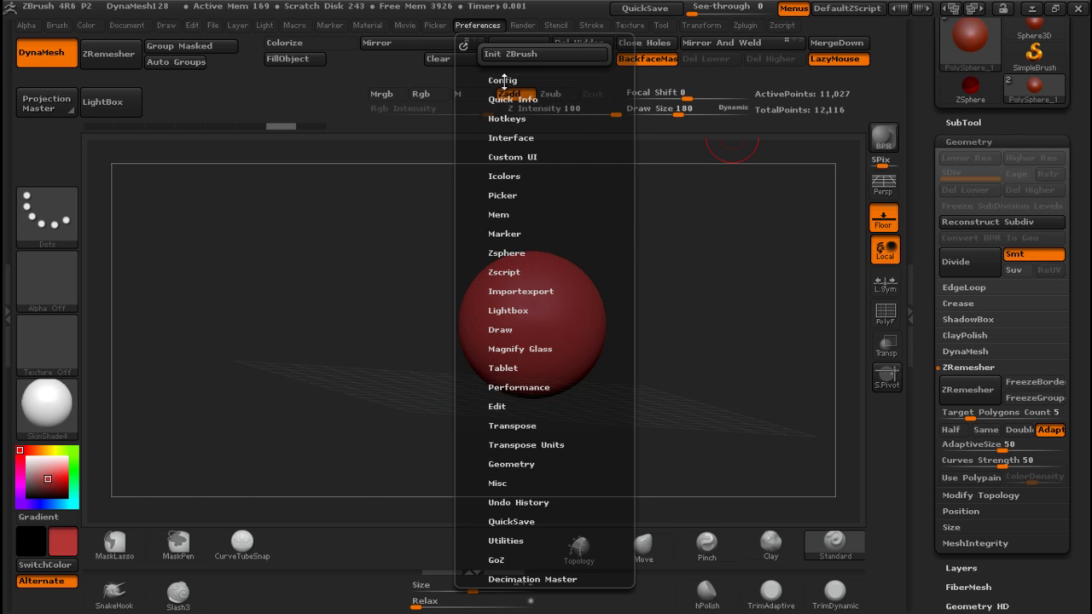
click(510, 175)
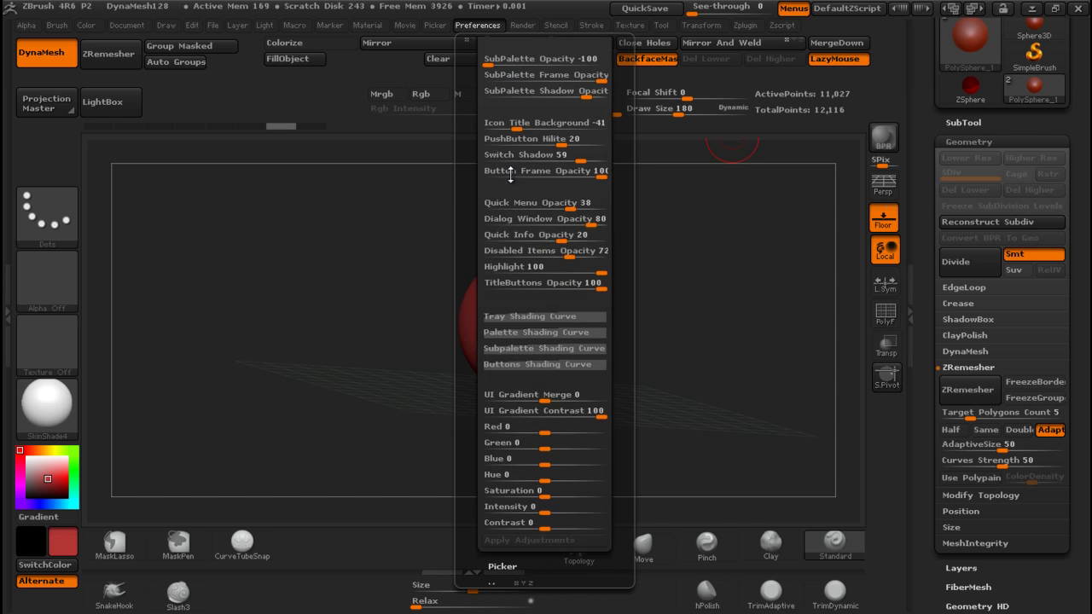
drag(631, 177, 631, 340)
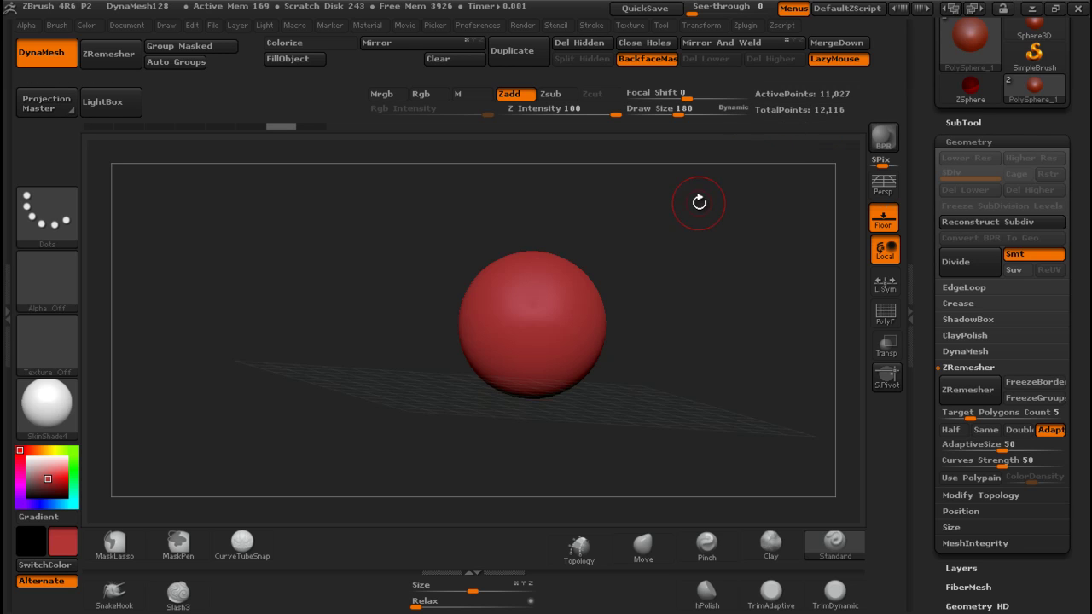
Step: Look through the preferences, collapsing Icolors and examining the Config, Quick Info and Interface settings
drag(733, 239, 678, 244)
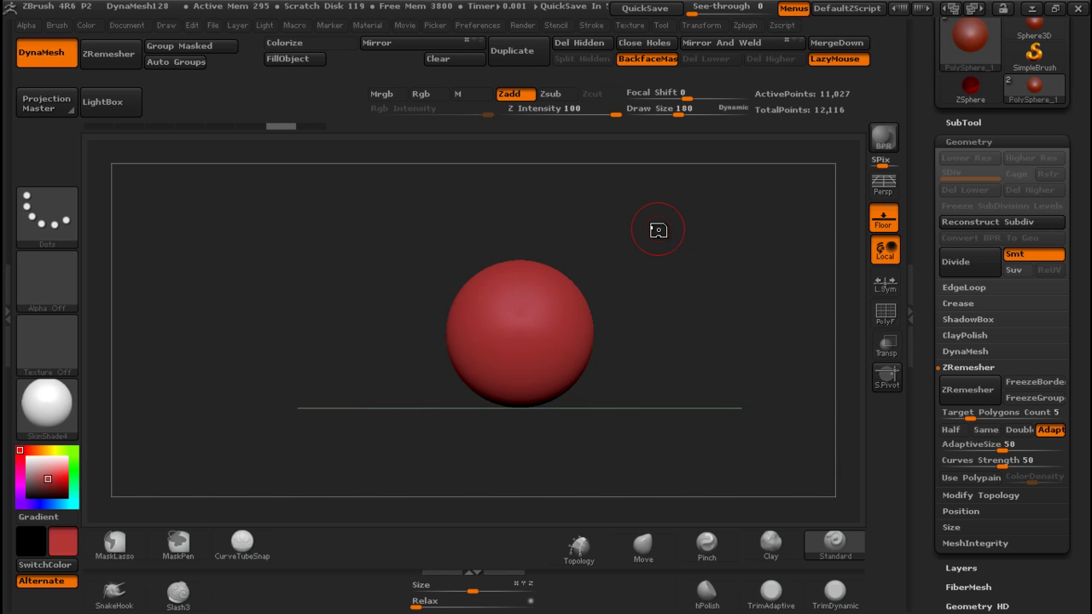
click(476, 26)
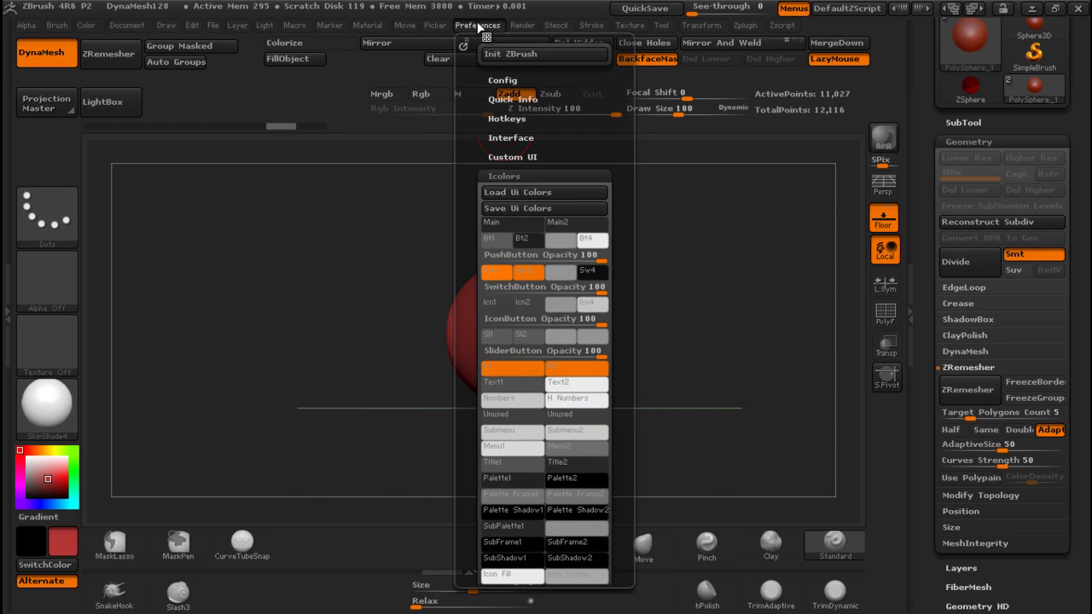
click(525, 173)
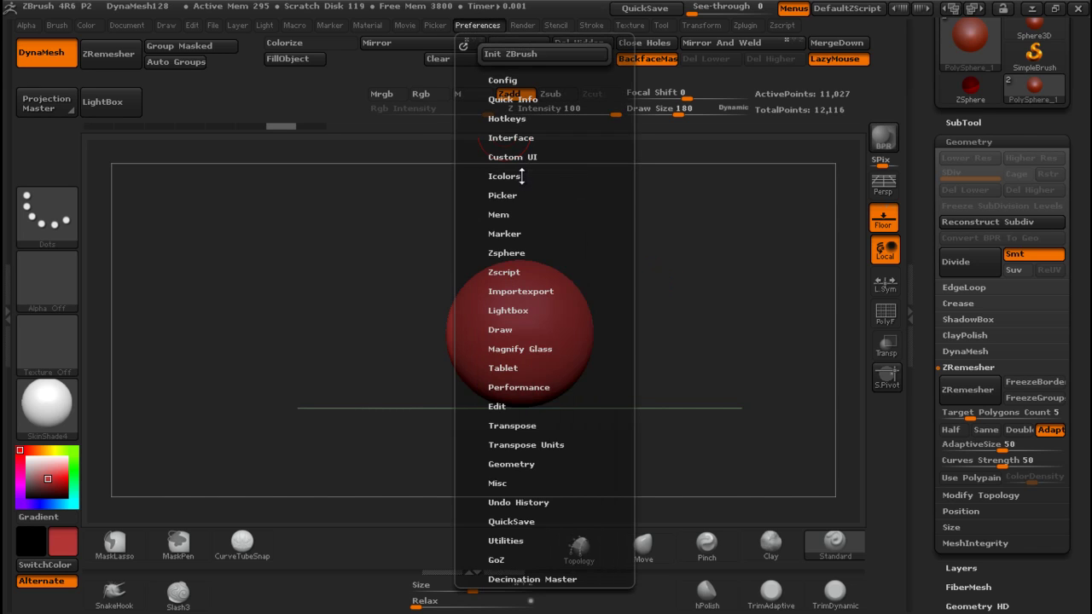
click(510, 80)
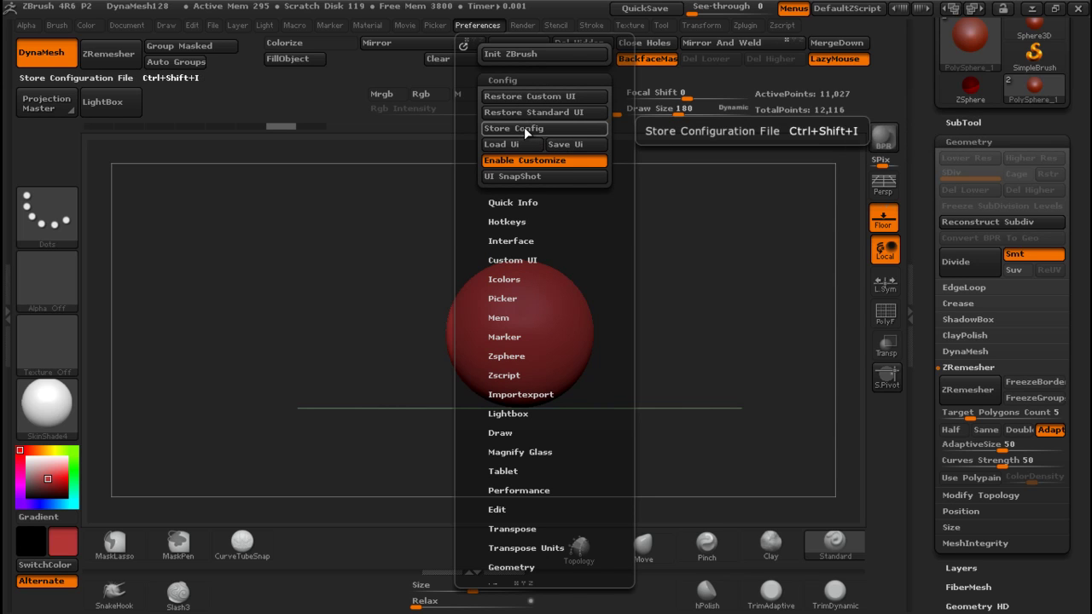
click(525, 202)
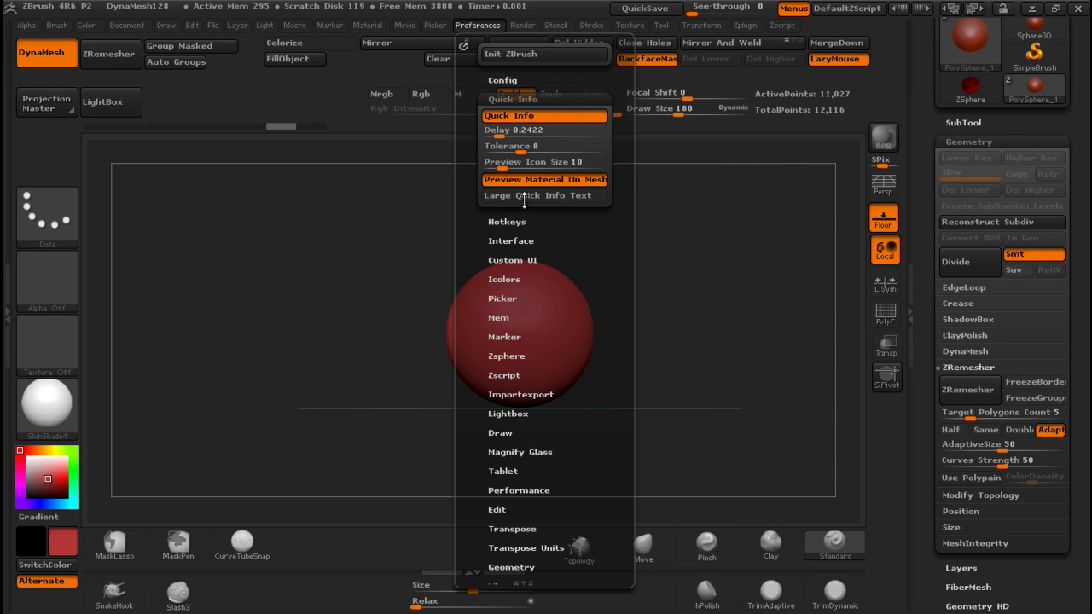
click(522, 240)
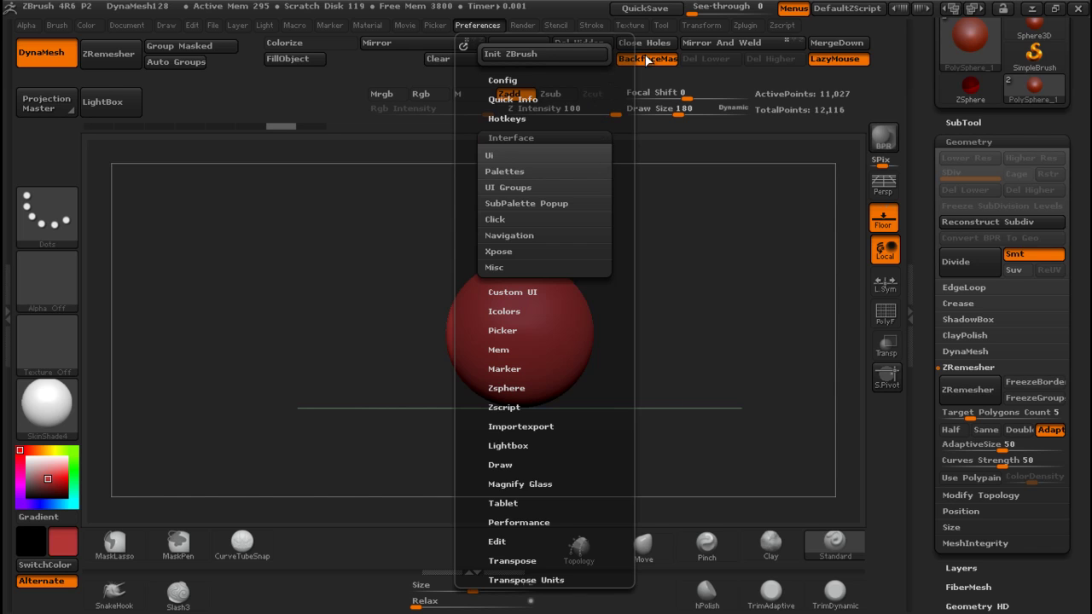
Step: Try closing the program, cancel at the save prompt, and bring the Brush palette into view
click(1078, 10)
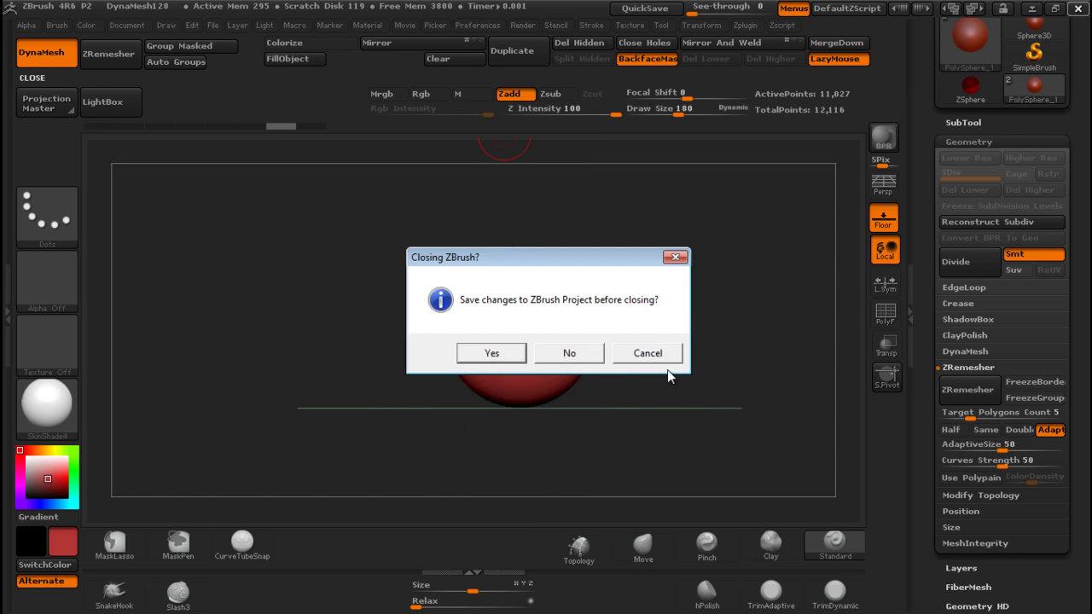
click(647, 353)
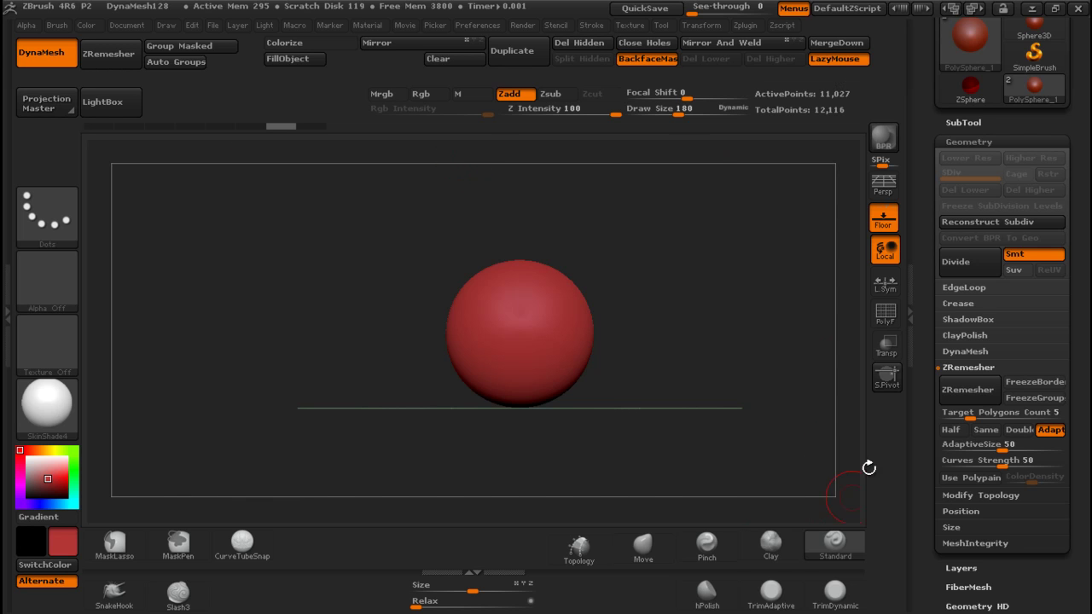
drag(922, 48, 920, 314)
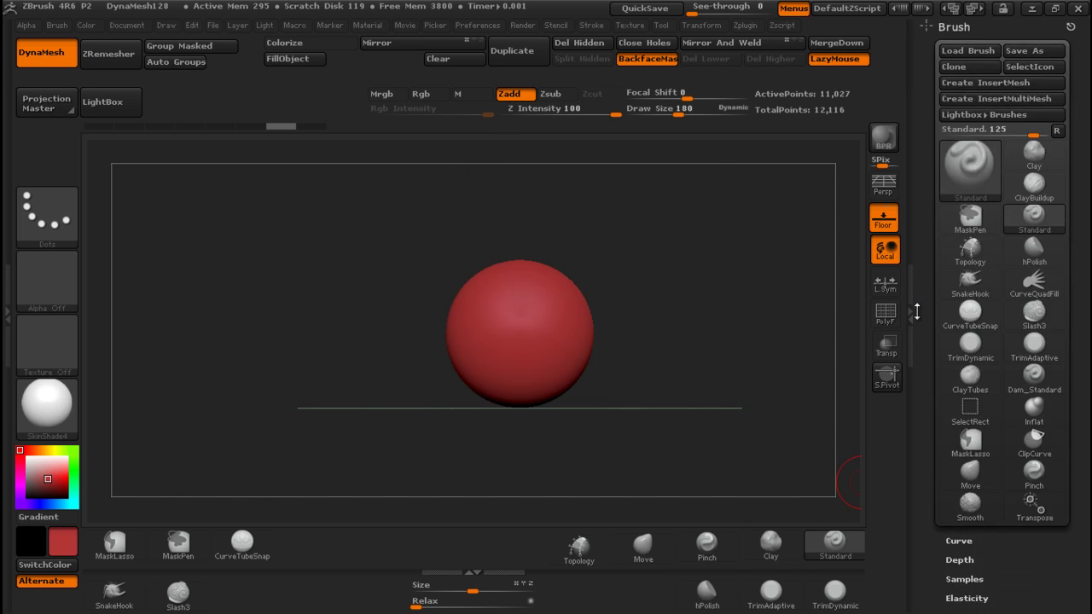